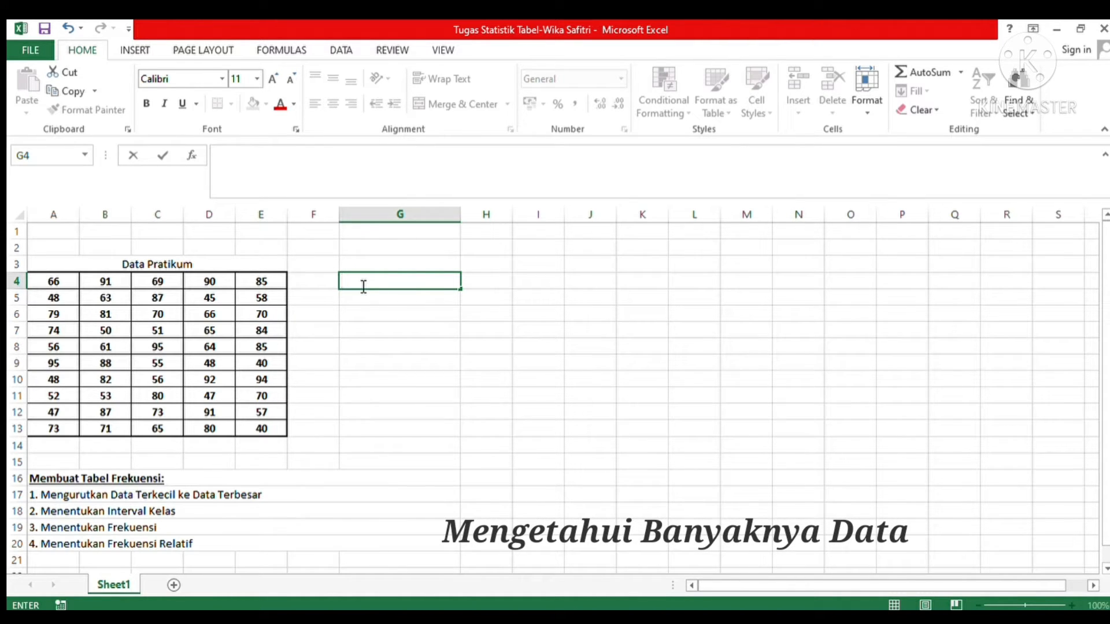
Step: Label cell G4 "n" and count the practicum data in H4 with COUNTA over A4:E13
{"action": "type", "text": "n"}
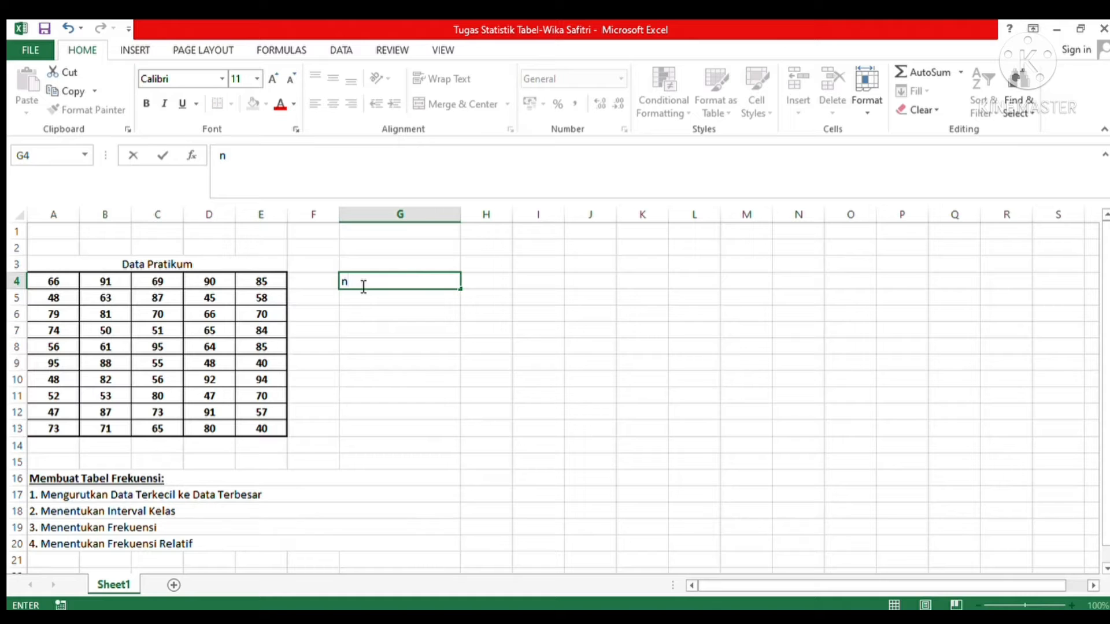
{"action": "left_click", "coordinate": [488, 292]}
{"action": "type", "text": "="}
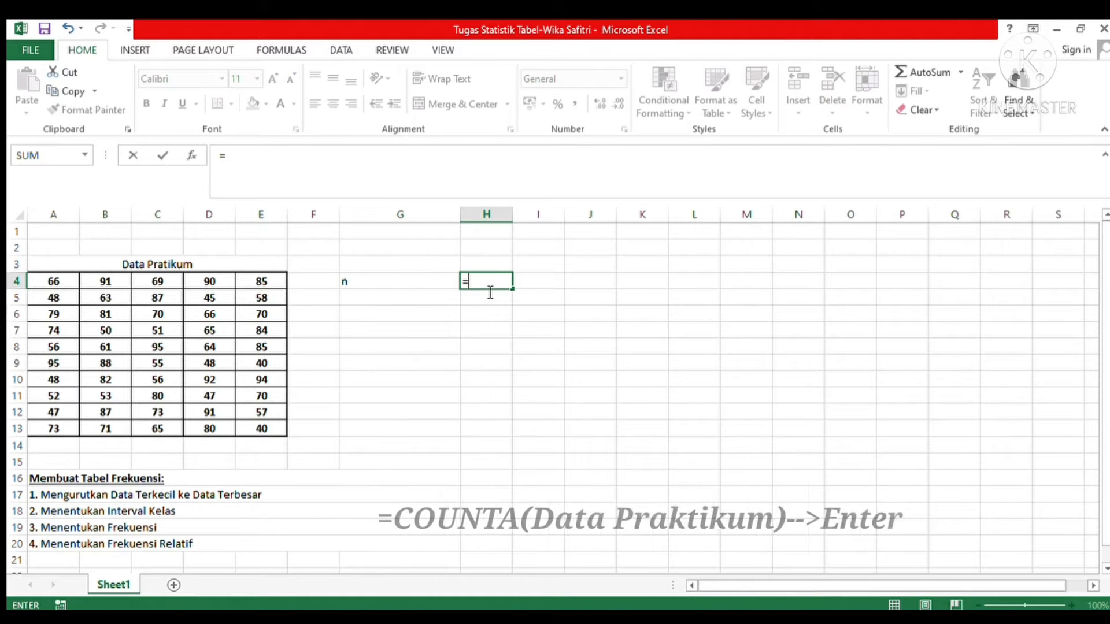
{"action": "type", "text": "COUNTA"}
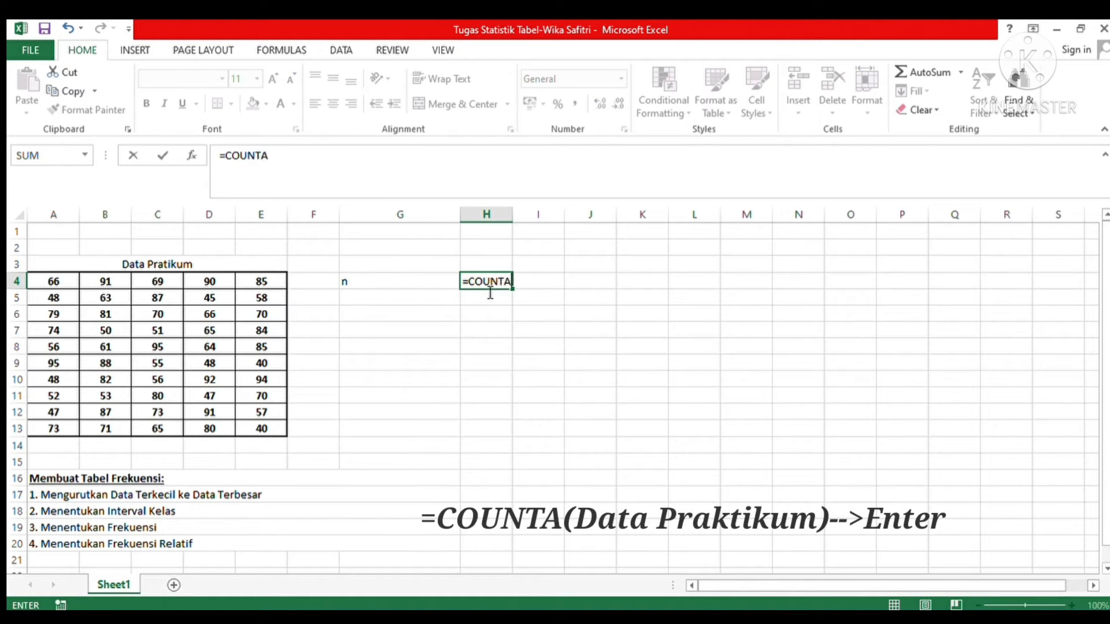
{"action": "type", "text": "("}
{"action": "left_click_drag", "start_coordinate": [60, 283], "coordinate": [280, 441]}
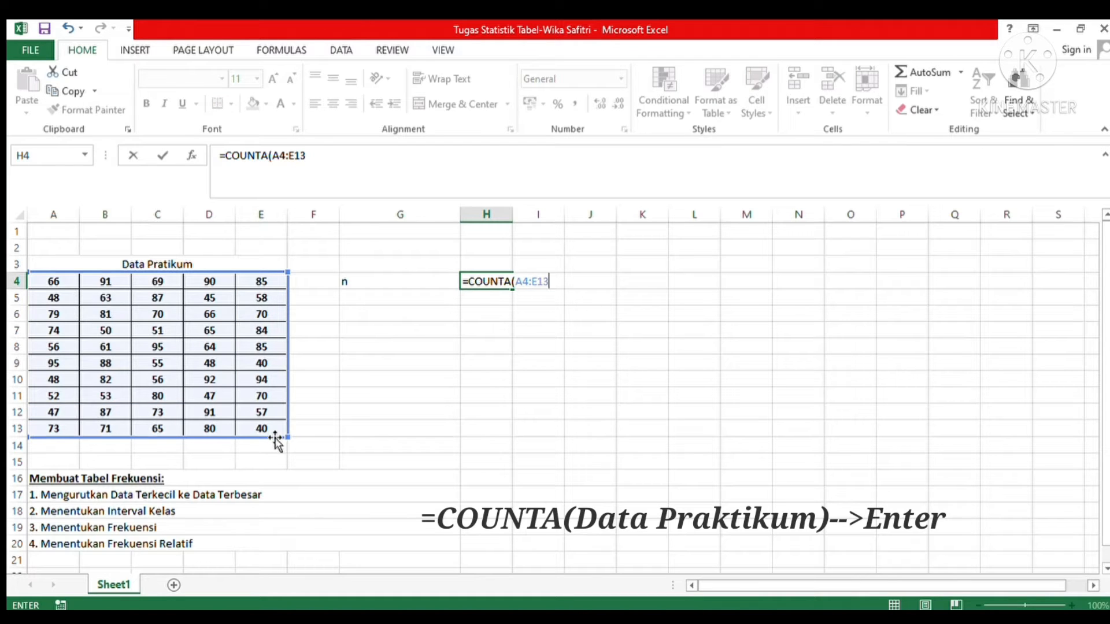
{"action": "key", "text": "Return"}
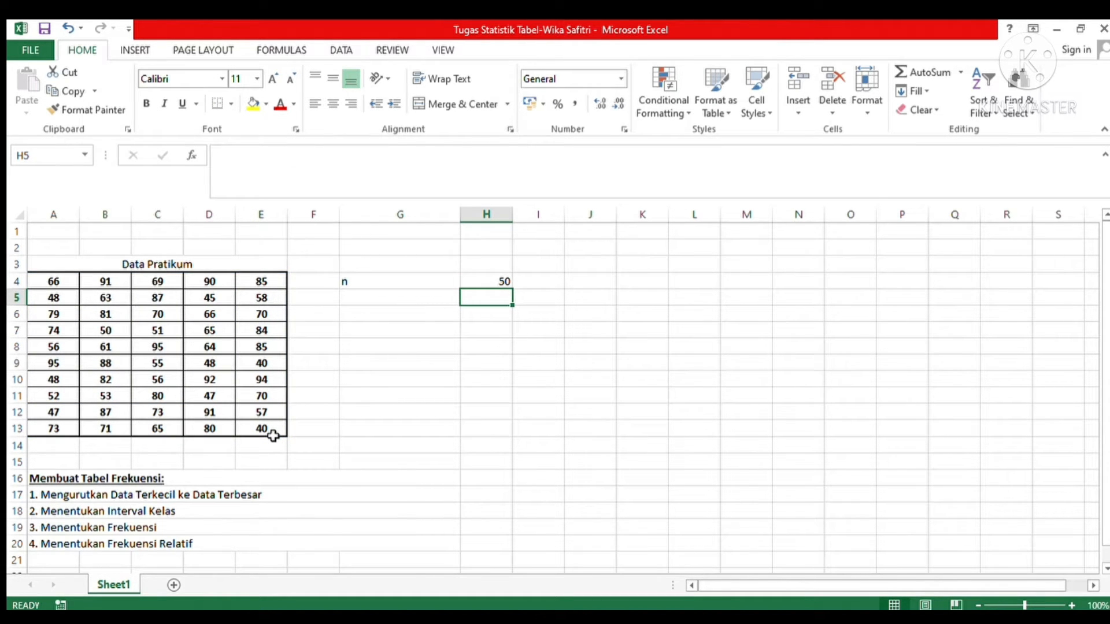
Step: Enter the label "Data Terkecil" in cell G5, below the "n" label
{"action": "left_click", "coordinate": [370, 298]}
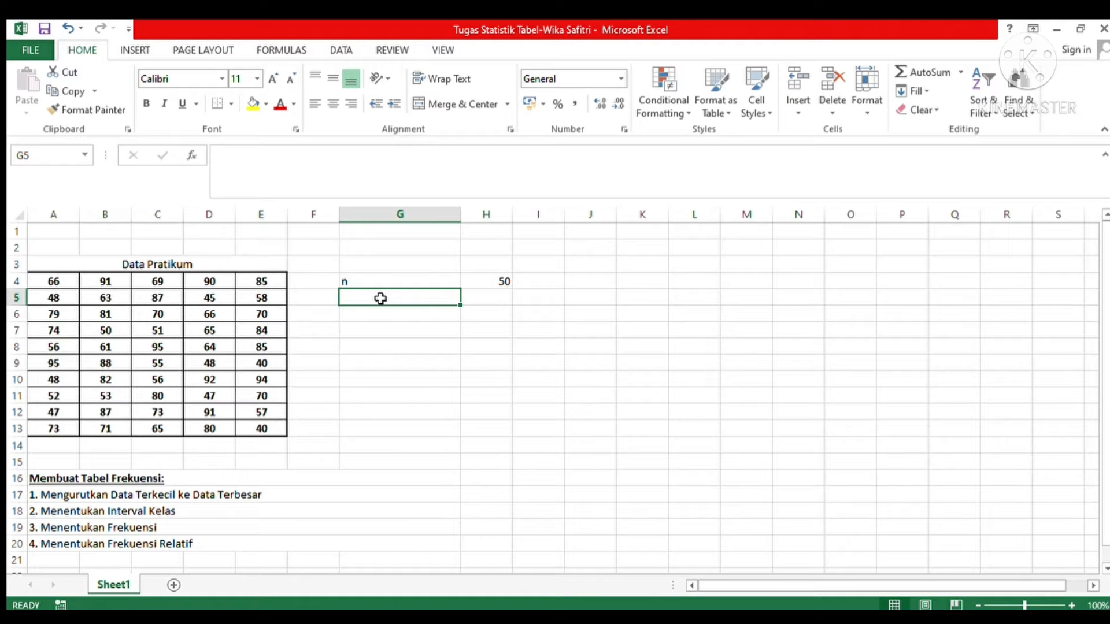
{"action": "type", "text": "d"}
{"action": "key", "text": "BackSpace"}
{"action": "type", "text": "D"}
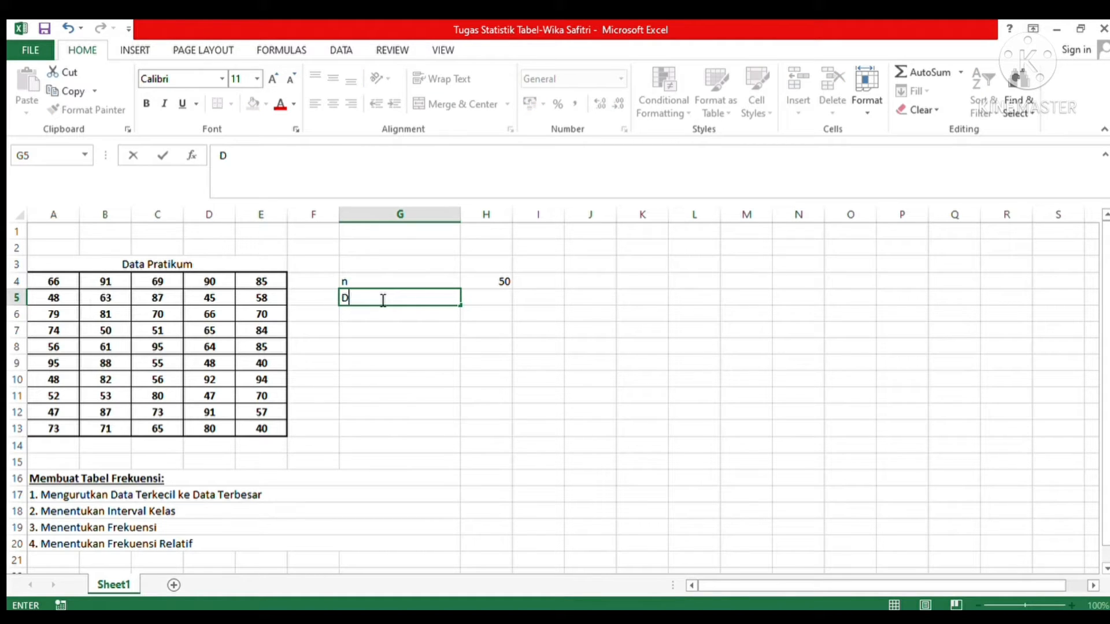
{"action": "type", "text": "ata Terkecil"}
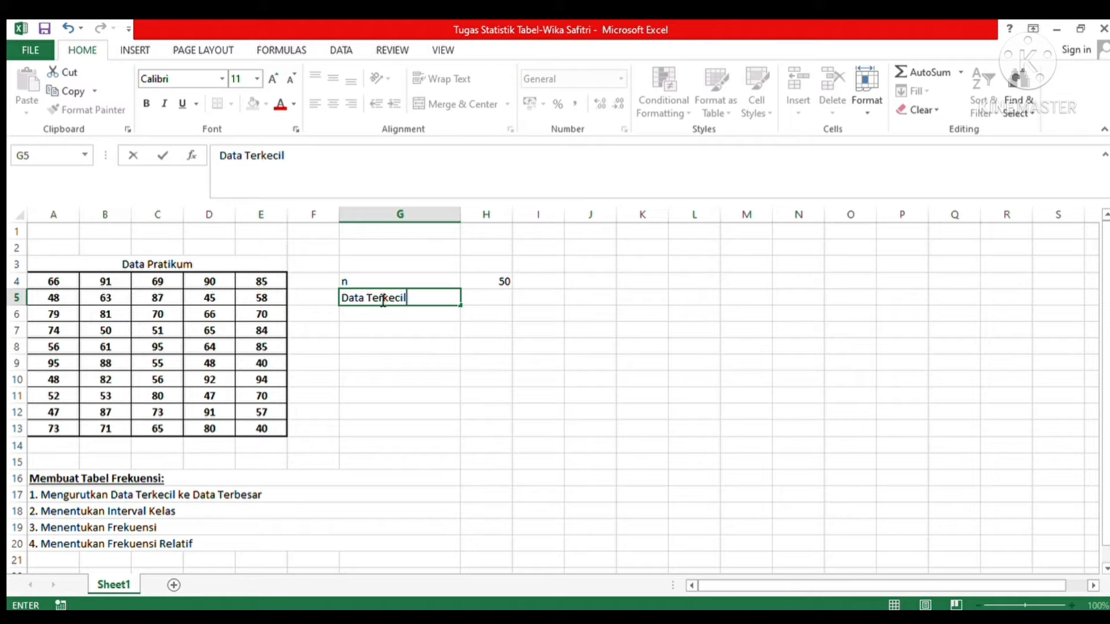
Step: Calculate the smallest practicum value in H5 with the MIN function over A4:E13
{"action": "left_click", "coordinate": [488, 300]}
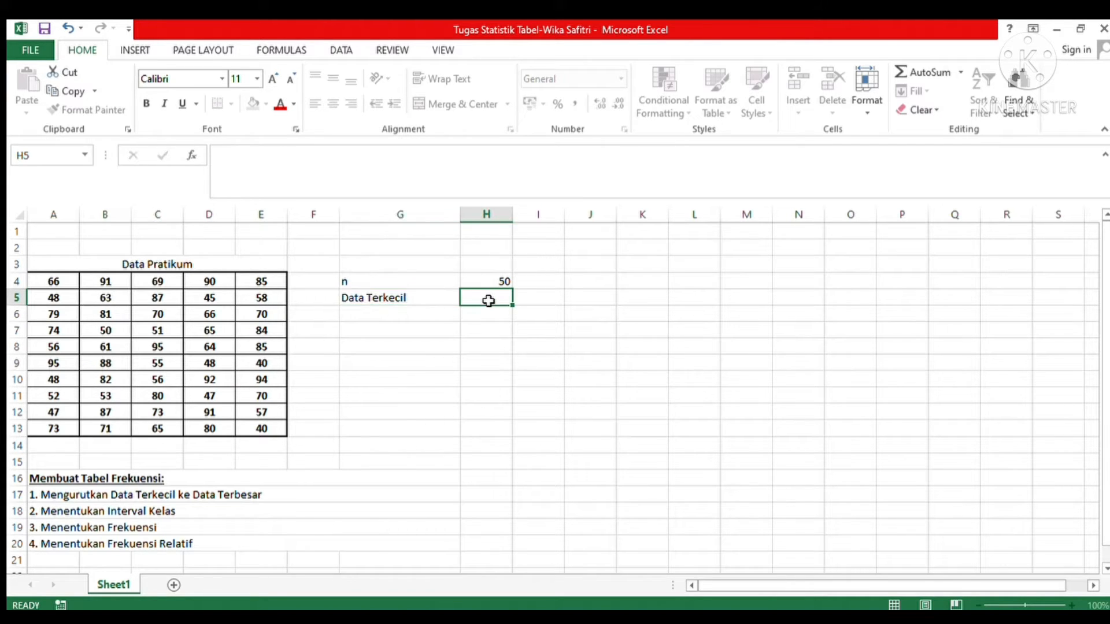
{"action": "type", "text": "="}
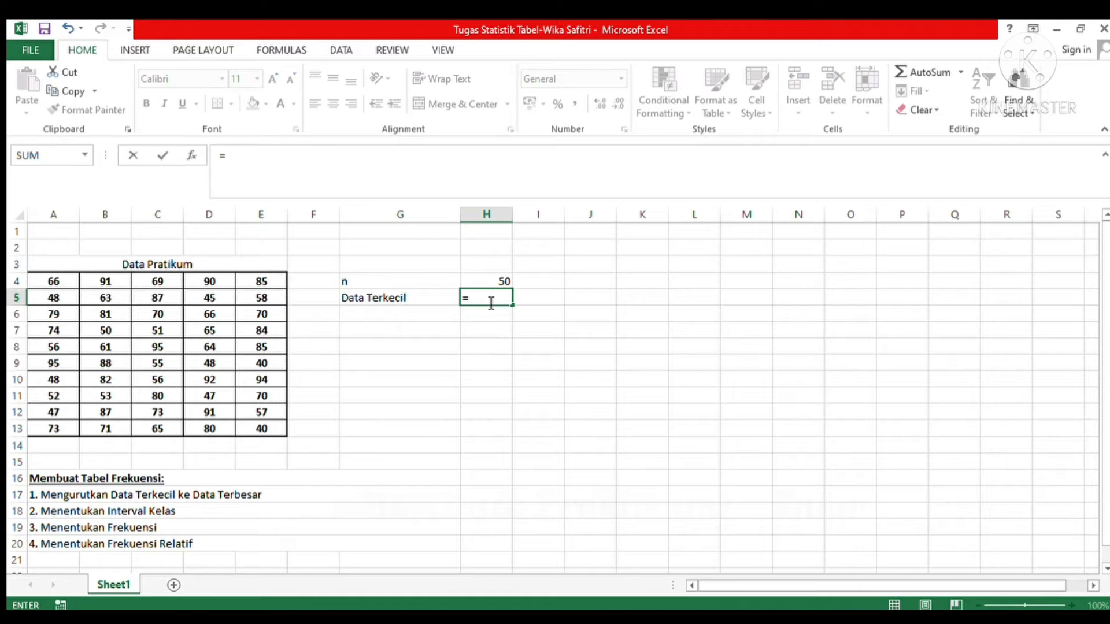
{"action": "type", "text": "M"}
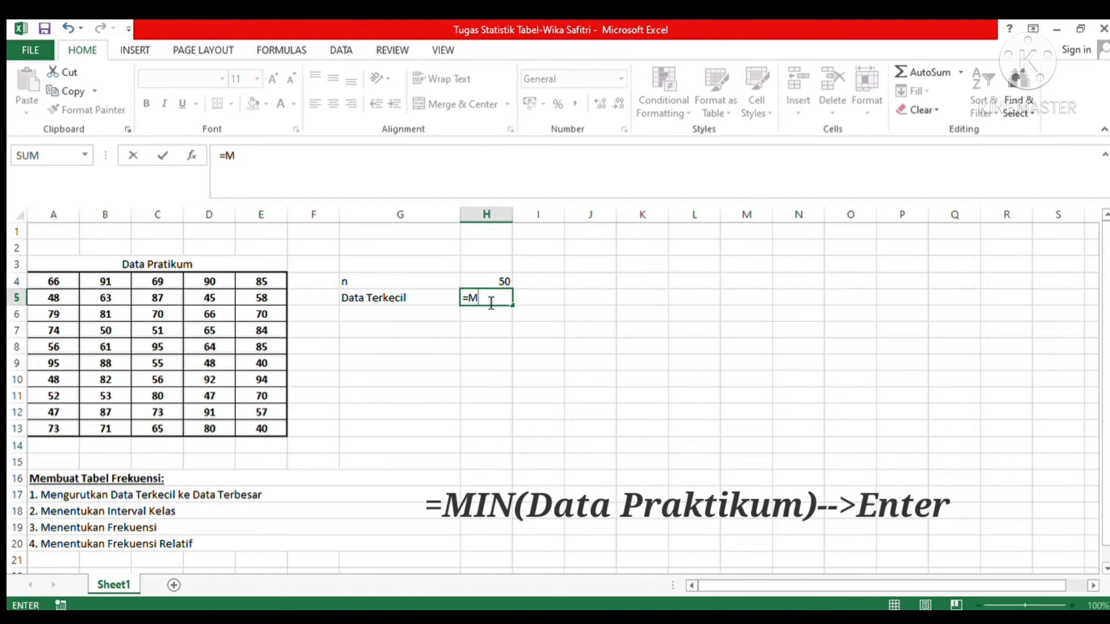
{"action": "type", "text": "IN("}
{"action": "left_click", "coordinate": [67, 285]}
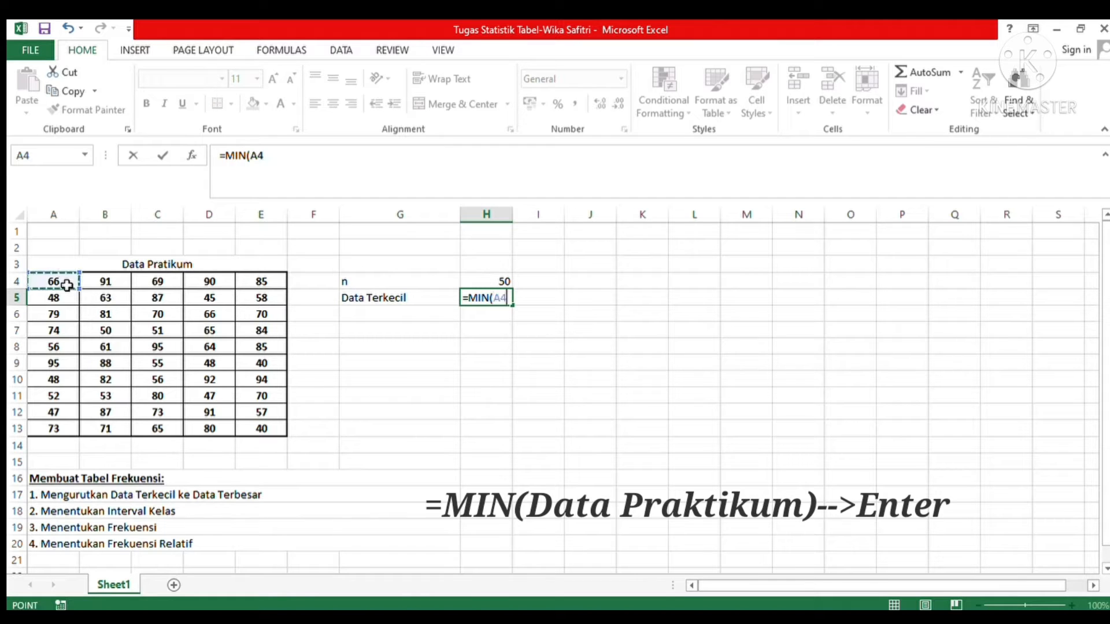
{"action": "type", "text": ":A5"}
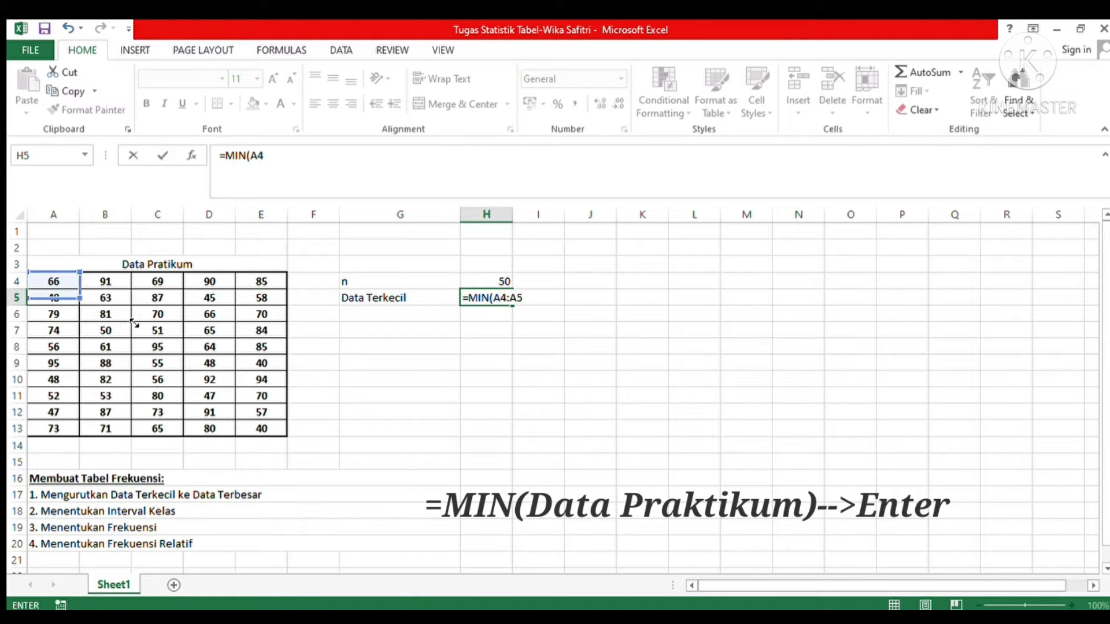
{"action": "left_click_drag", "start_coordinate": [134, 323], "coordinate": [270, 442]}
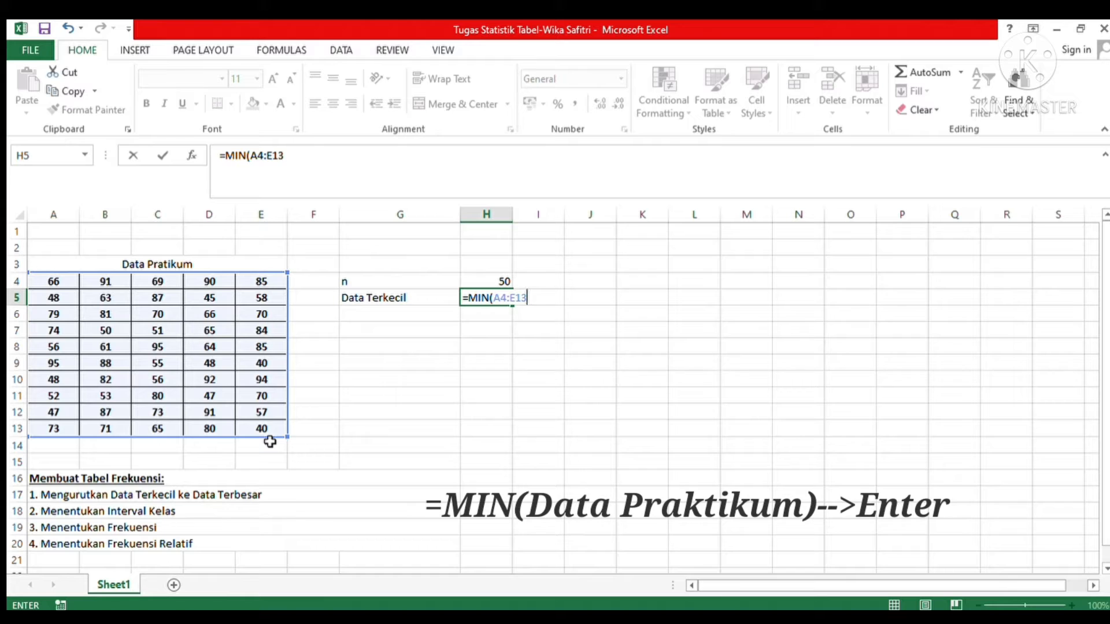
{"action": "key", "text": "Return"}
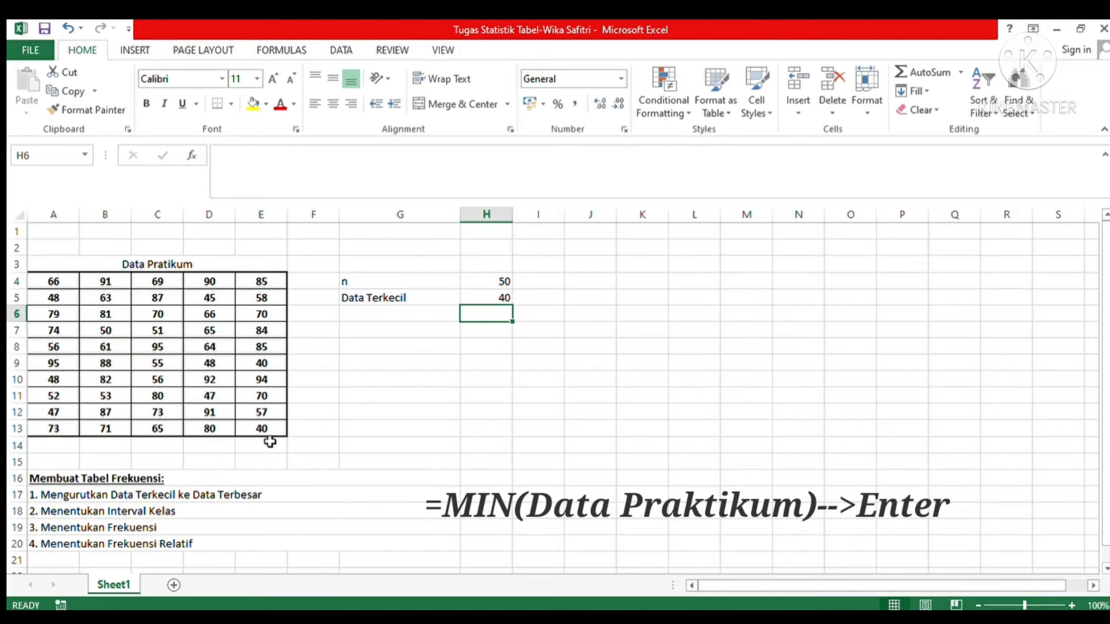
Step: Enter the label "Data Terbesar" in cell G6, below "Data Terkecil"
{"action": "left_click", "coordinate": [378, 313]}
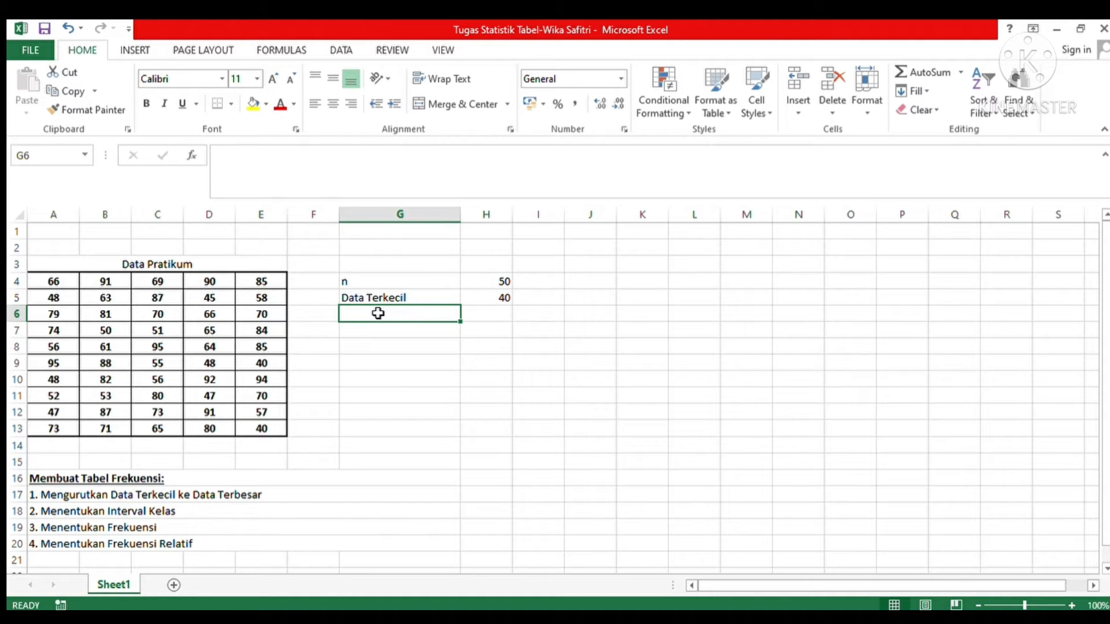
{"action": "type", "text": "d"}
{"action": "key", "text": "BackSpace"}
{"action": "key", "text": "BackSpace"}
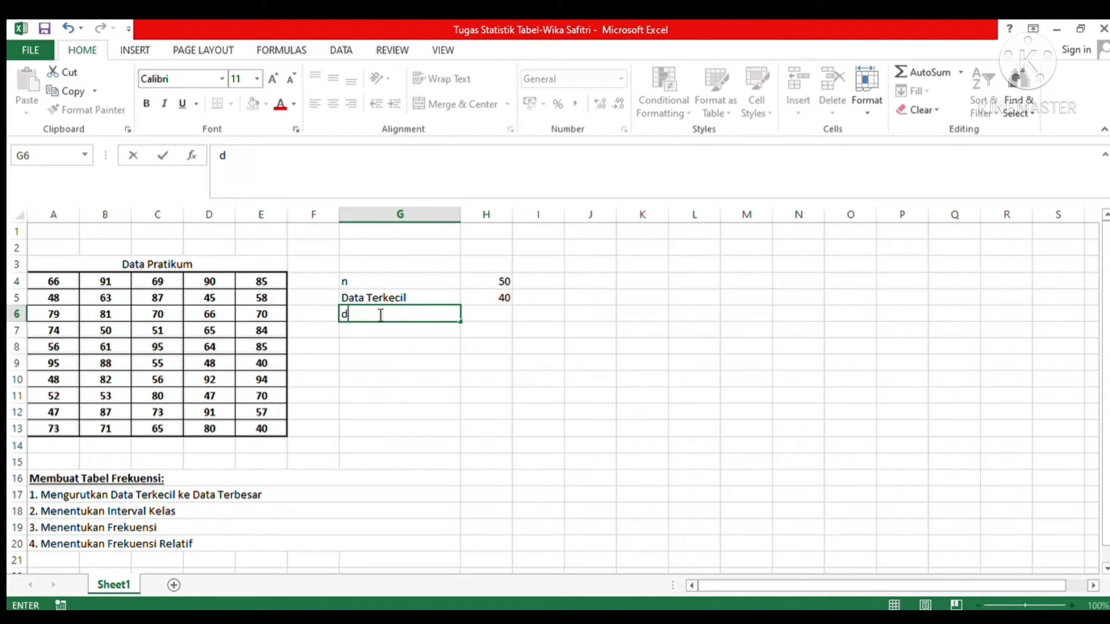
{"action": "type", "text": "D"}
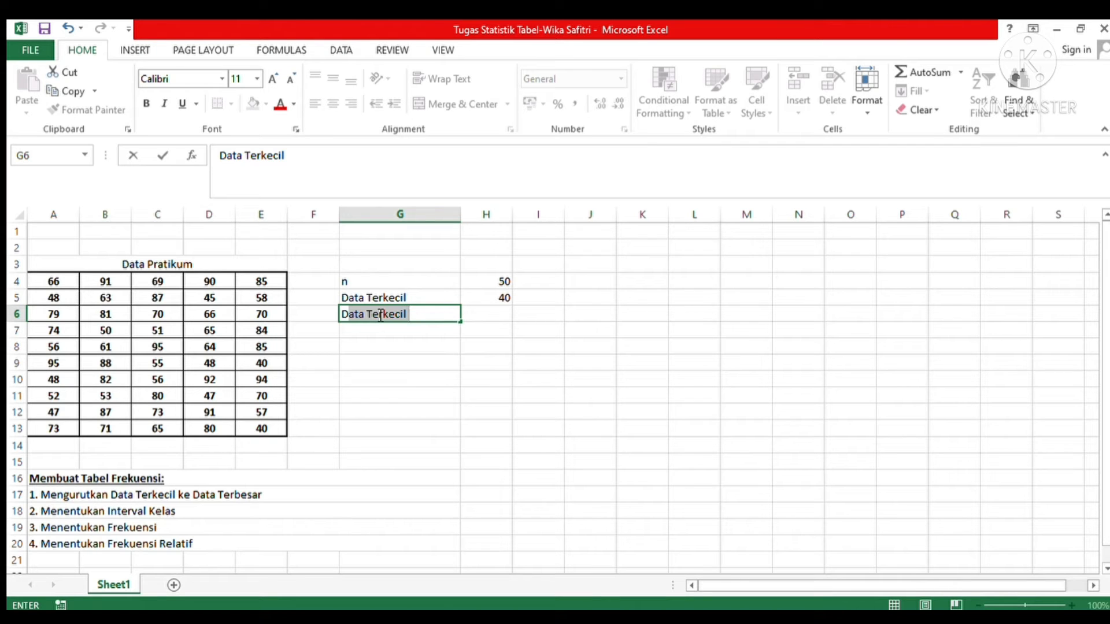
{"action": "type", "text": "ata TER"}
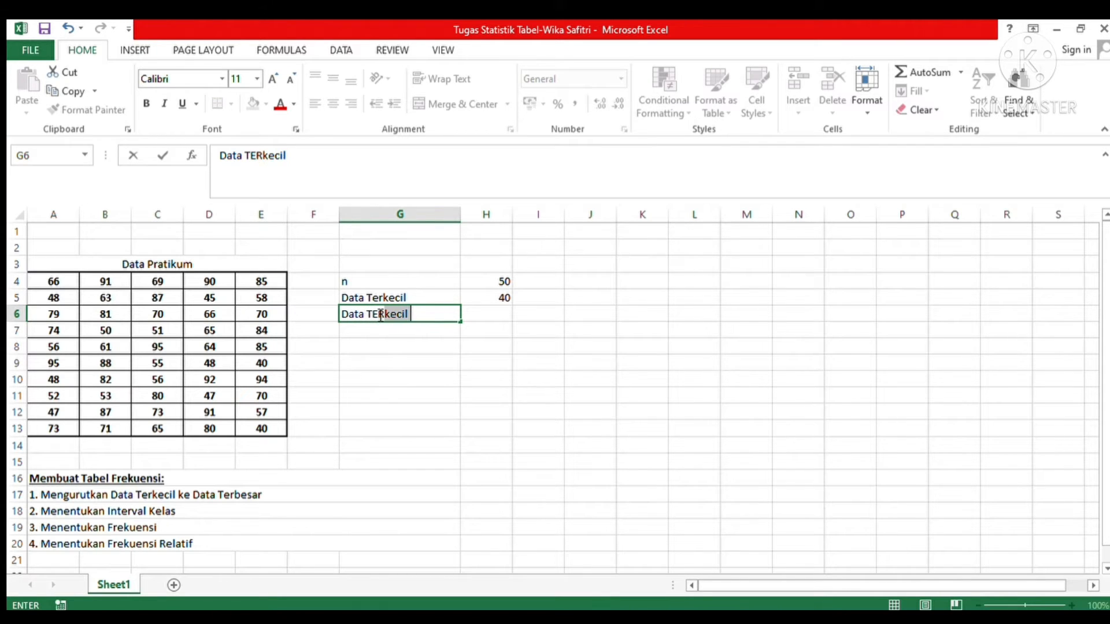
{"action": "key", "text": "BackSpace"}
{"action": "key", "text": "BackSpace"}
{"action": "key", "text": "BackSpace"}
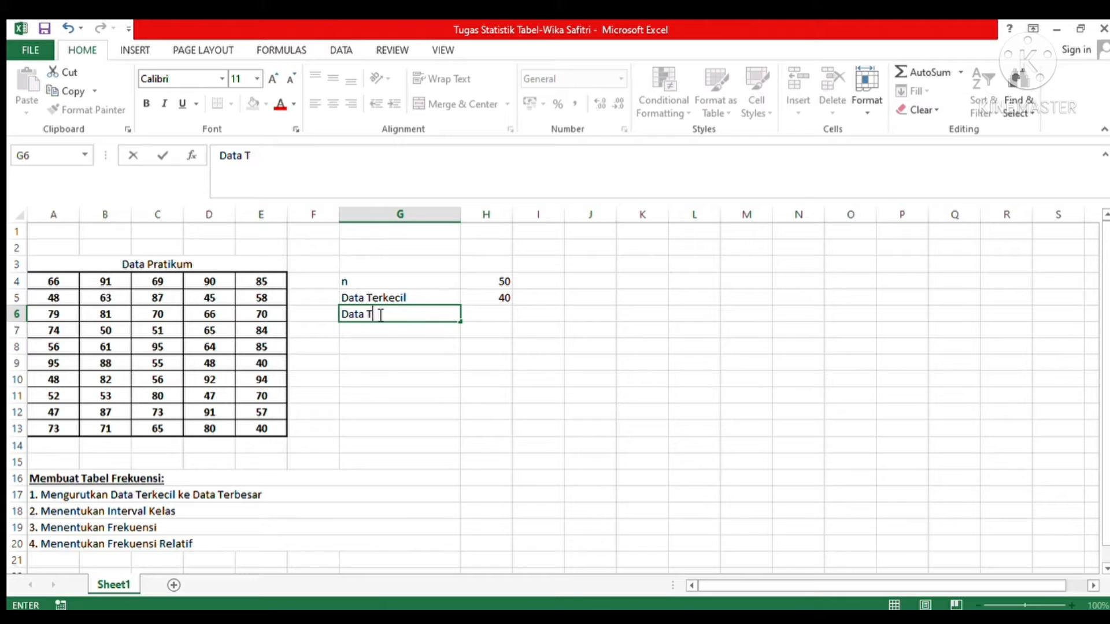
{"action": "type", "text": "erbesar"}
Step: Calculate the largest practicum value in H6 with the MAX function over A4:E13
{"action": "left_click", "coordinate": [485, 318]}
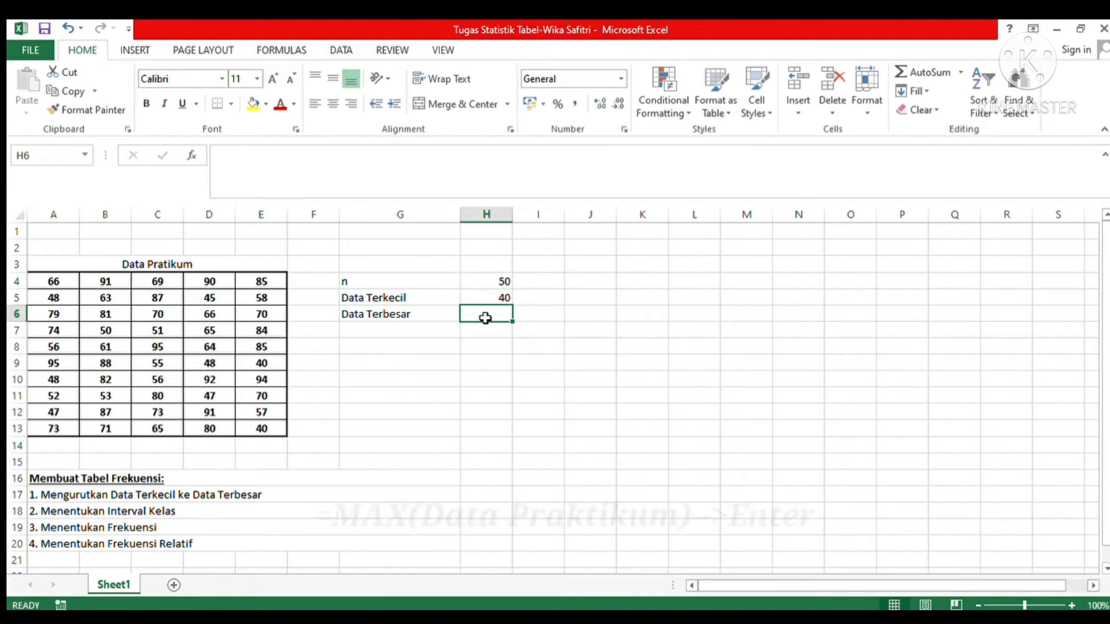
{"action": "type", "text": "="}
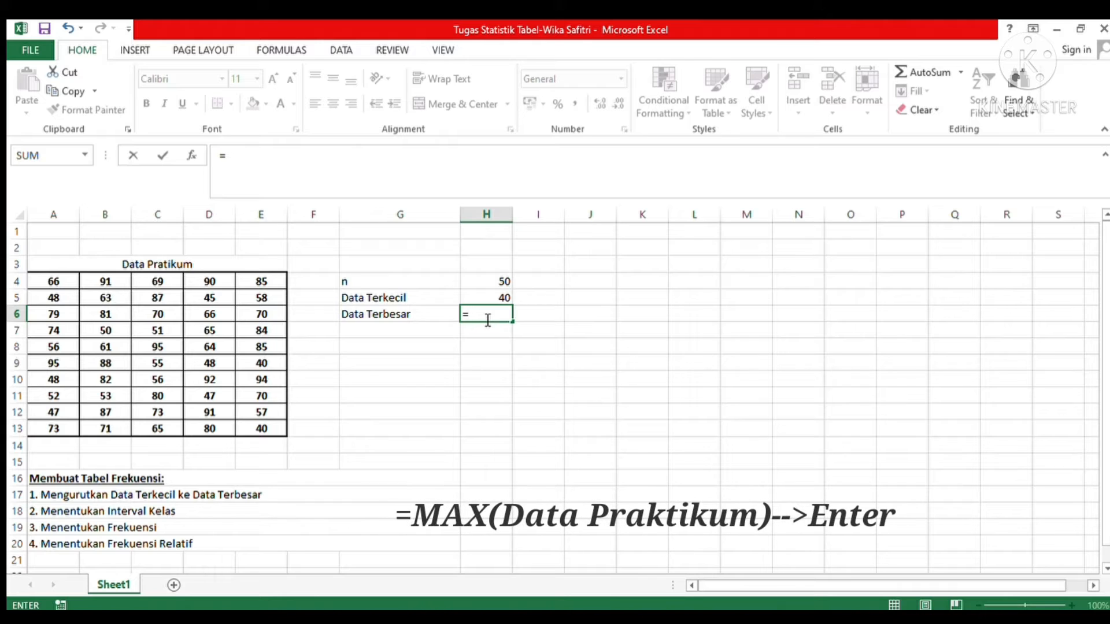
{"action": "type", "text": "MAX("}
{"action": "left_click_drag", "start_coordinate": [67, 284], "coordinate": [278, 445]}
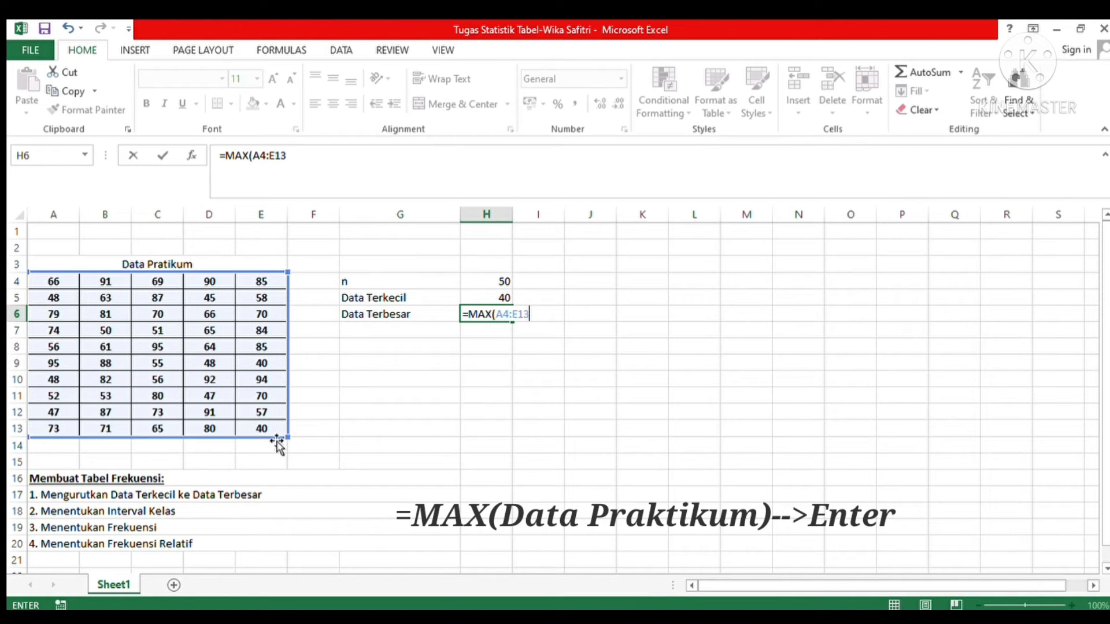
{"action": "key", "text": "Return"}
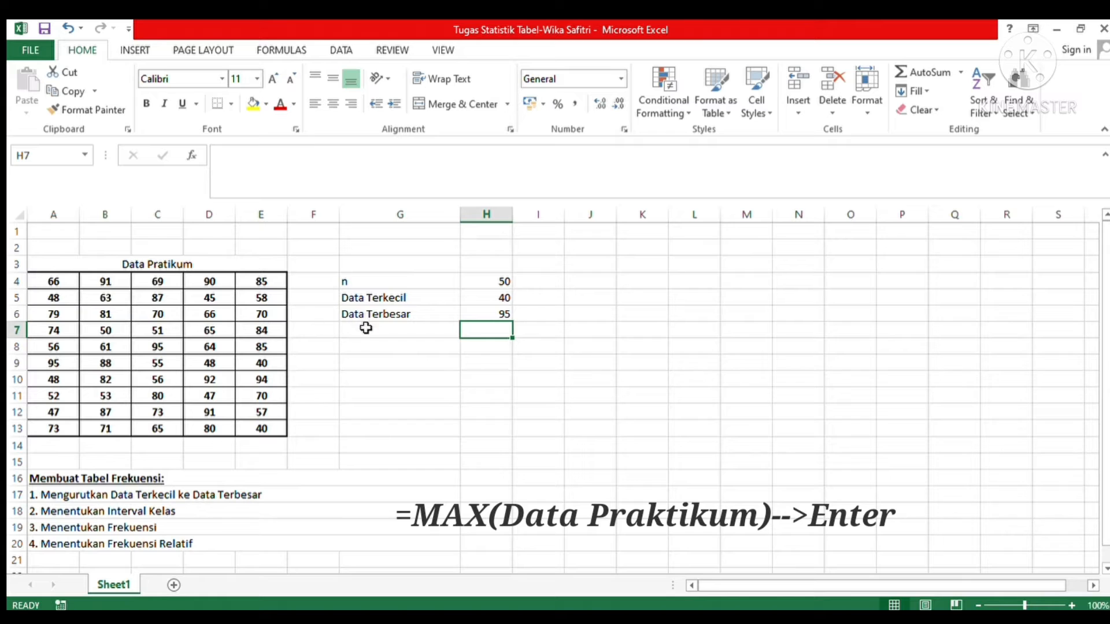
Step: Label cell G7 "Range" and calculate the range in H7 with the formula =H6-H5
{"action": "left_click", "coordinate": [366, 328]}
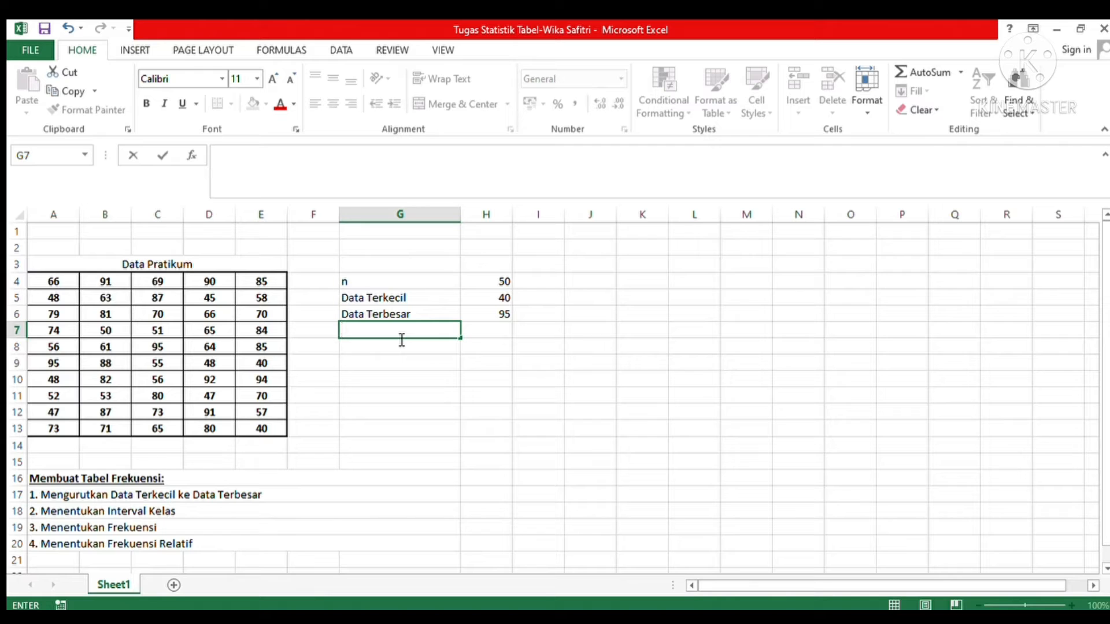
{"action": "type", "text": "Range"}
{"action": "key", "text": "Tab"}
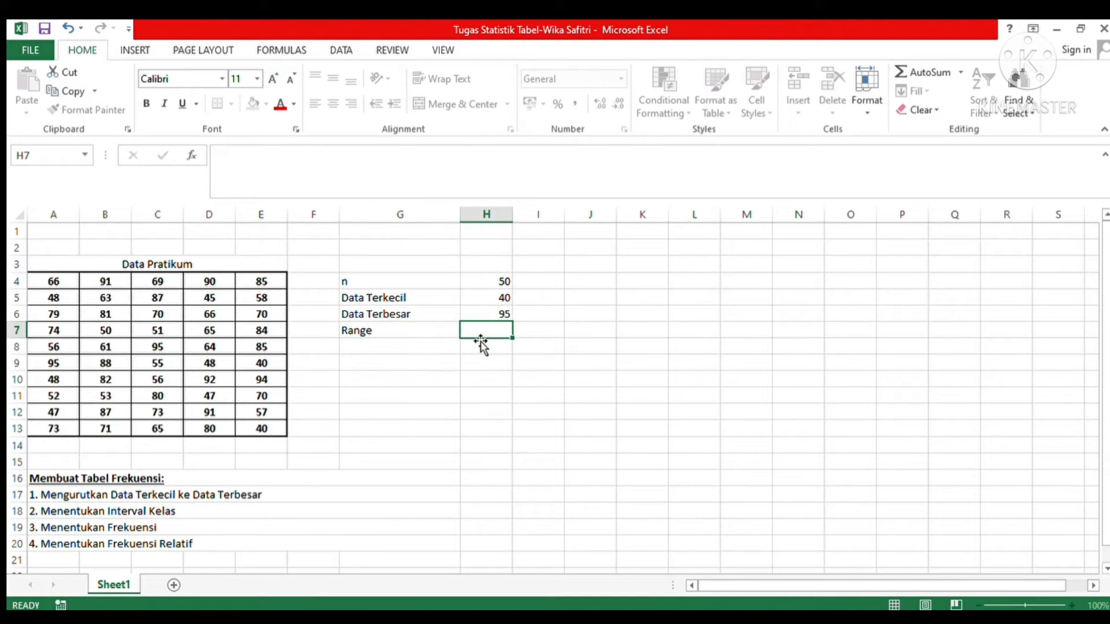
{"action": "type", "text": "="}
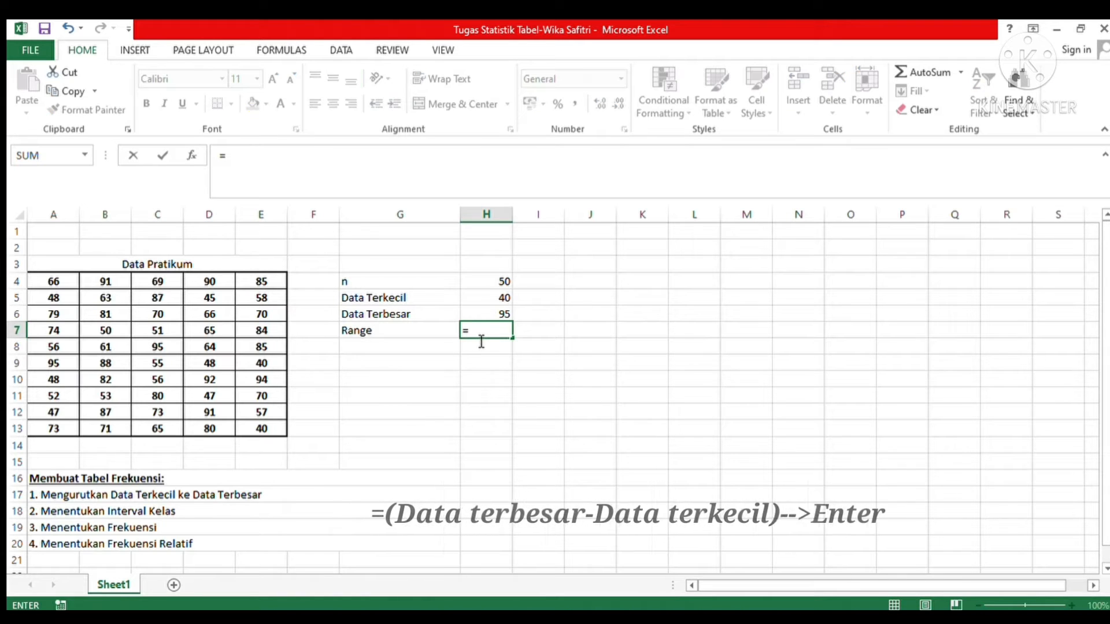
{"action": "left_click", "coordinate": [479, 319]}
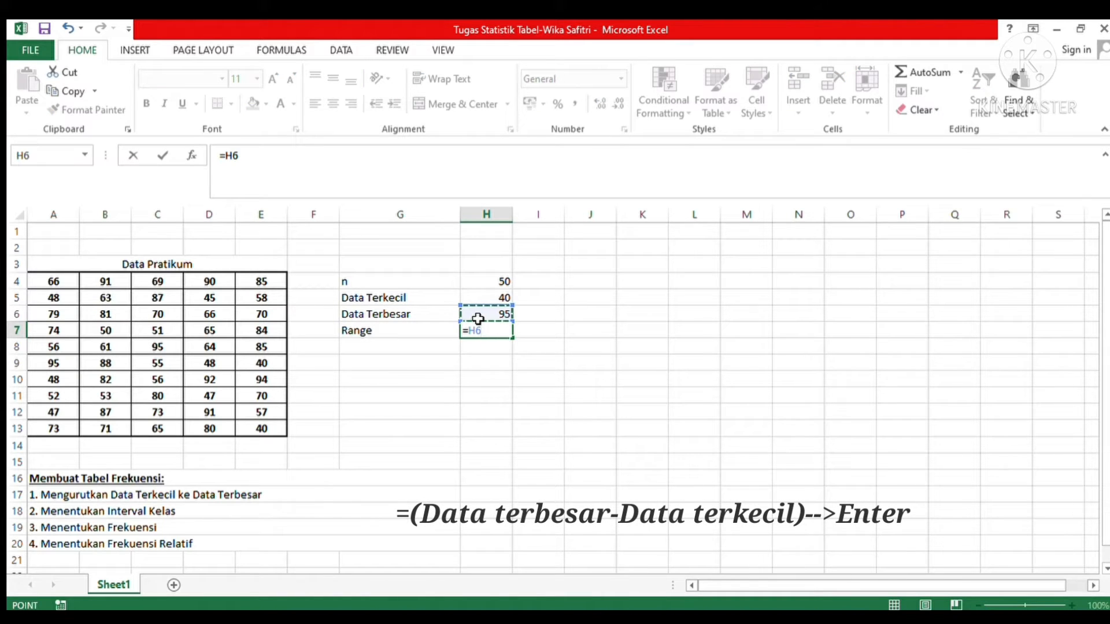
{"action": "type", "text": "-"}
{"action": "left_click", "coordinate": [480, 300]}
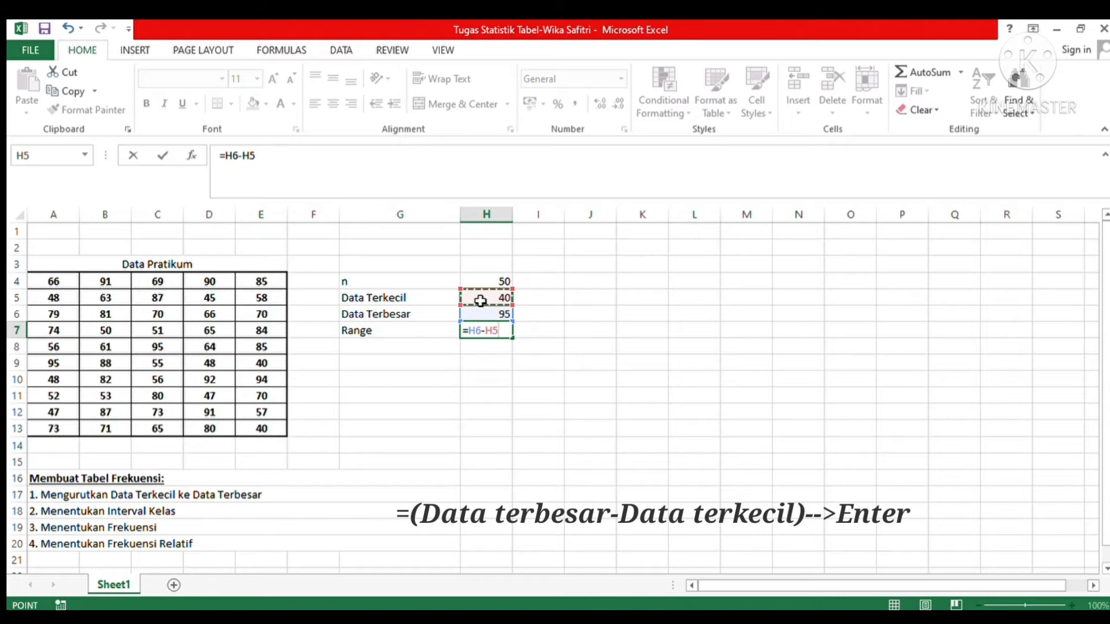
{"action": "key", "text": "Return"}
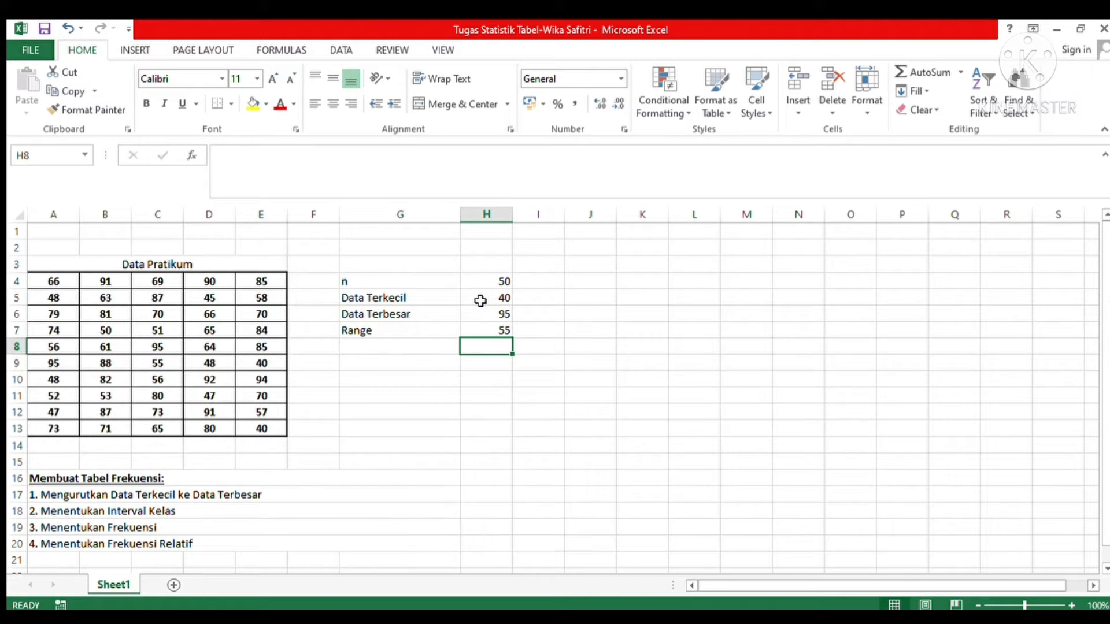
Step: Enter the label "Jumlah Kelas" in cell G8, below "Range"
{"action": "left_click", "coordinate": [398, 353]}
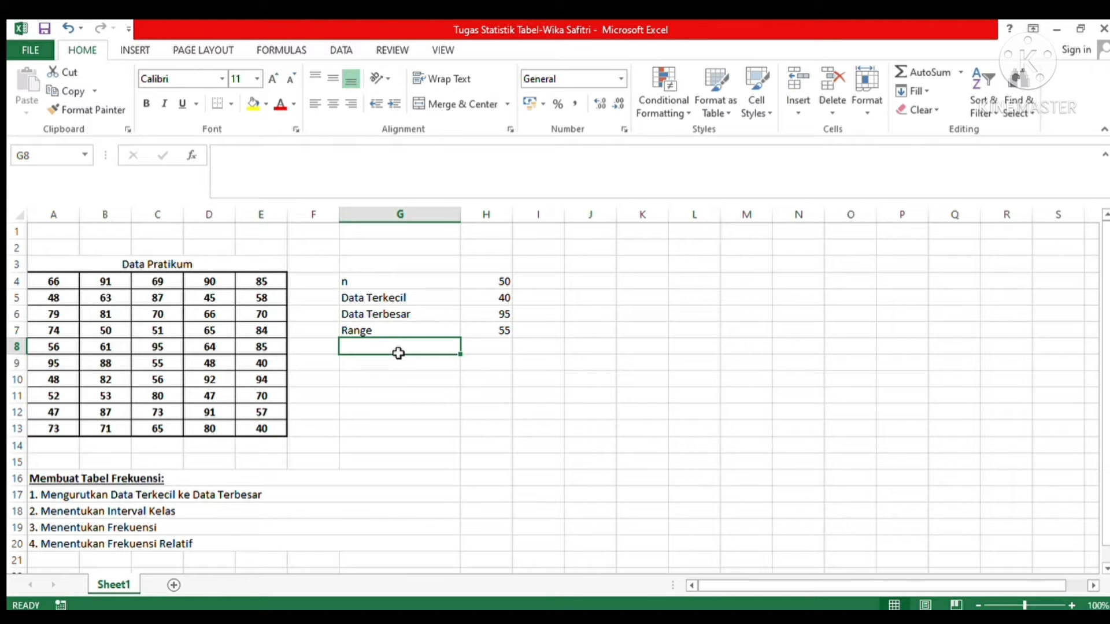
{"action": "type", "text": "Jumla"}
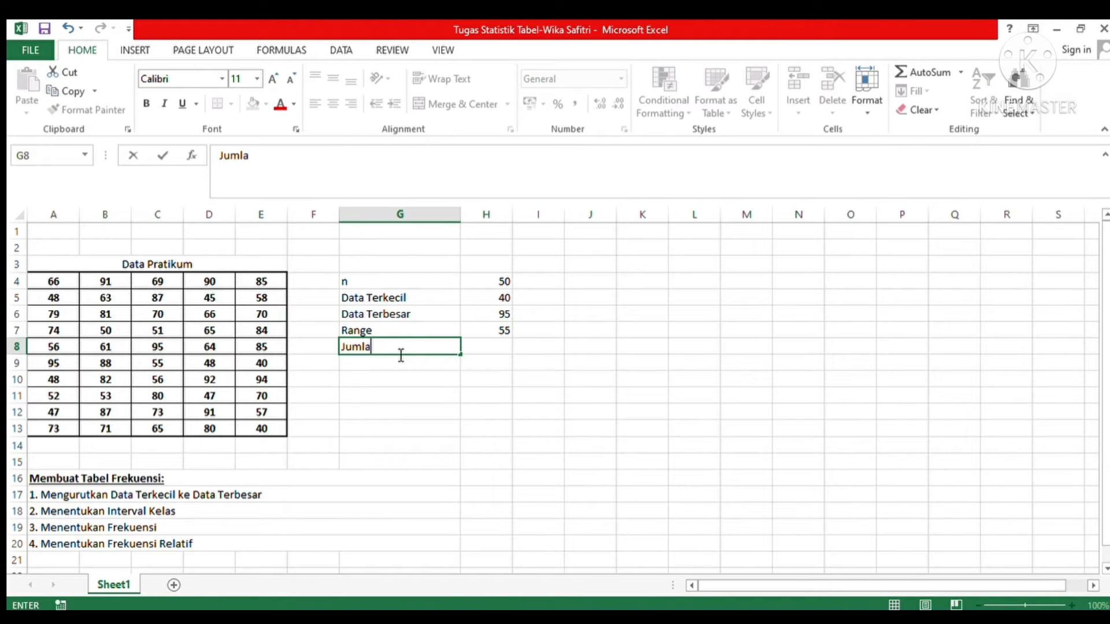
{"action": "type", "text": "h Kelas"}
Step: Calculate the number of classes in H8 with the formula =1+3,322*LOG(H4)
{"action": "left_click", "coordinate": [481, 353]}
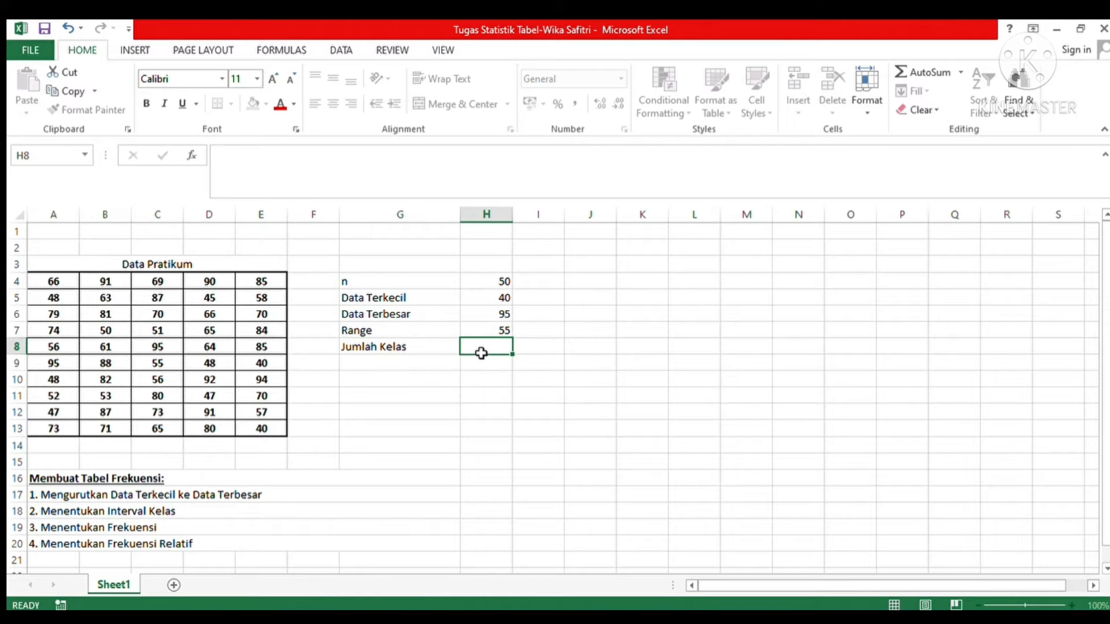
{"action": "type", "text": "="}
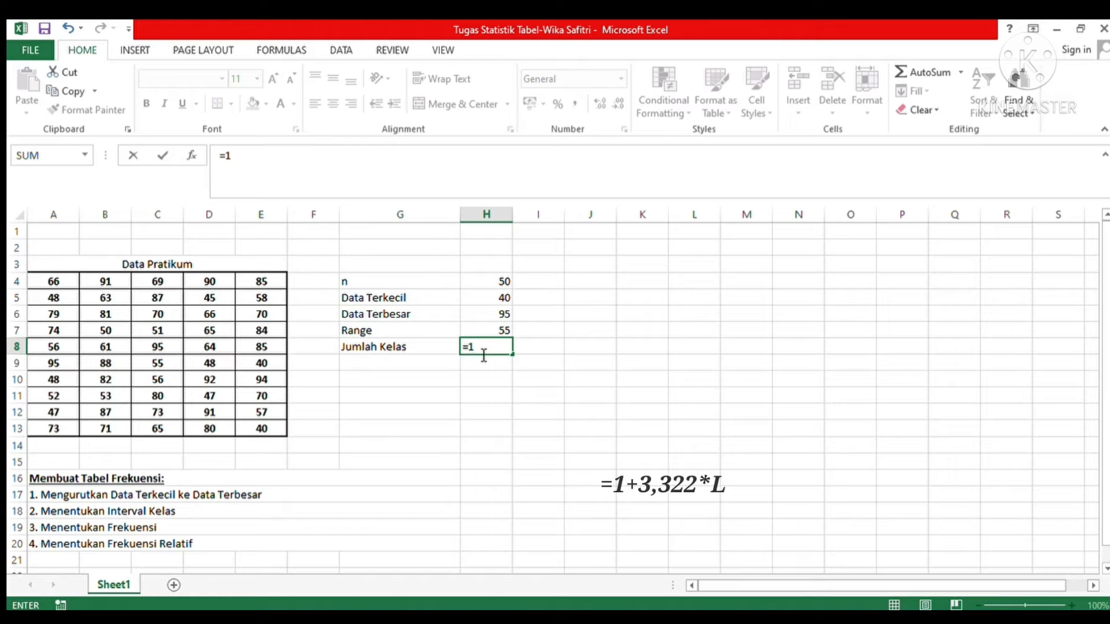
{"action": "type", "text": "1+"}
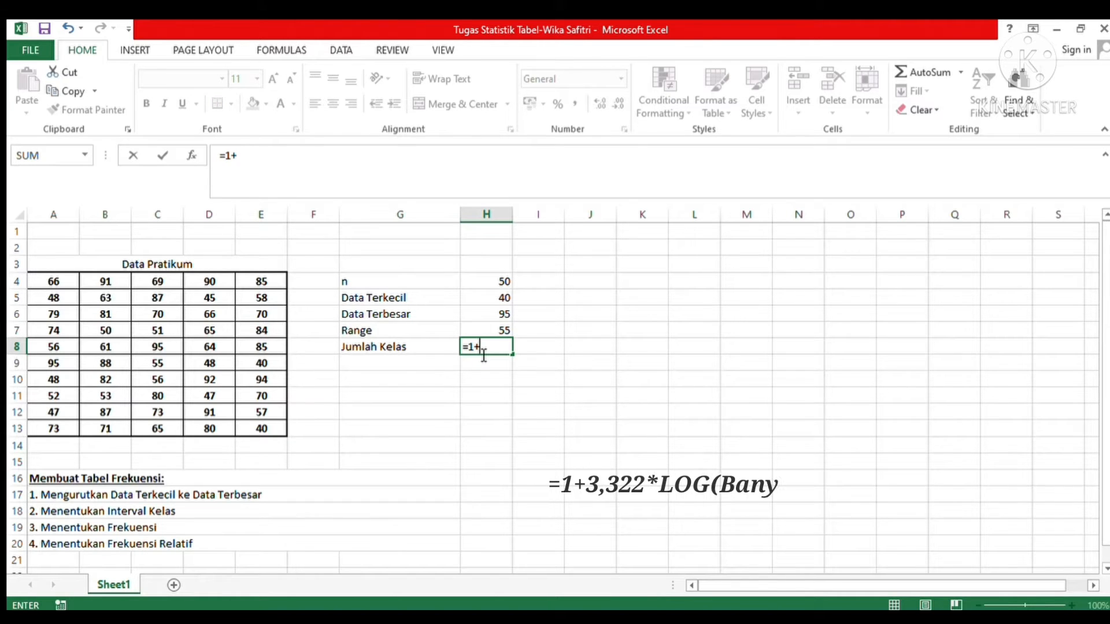
{"action": "type", "text": "3,322"}
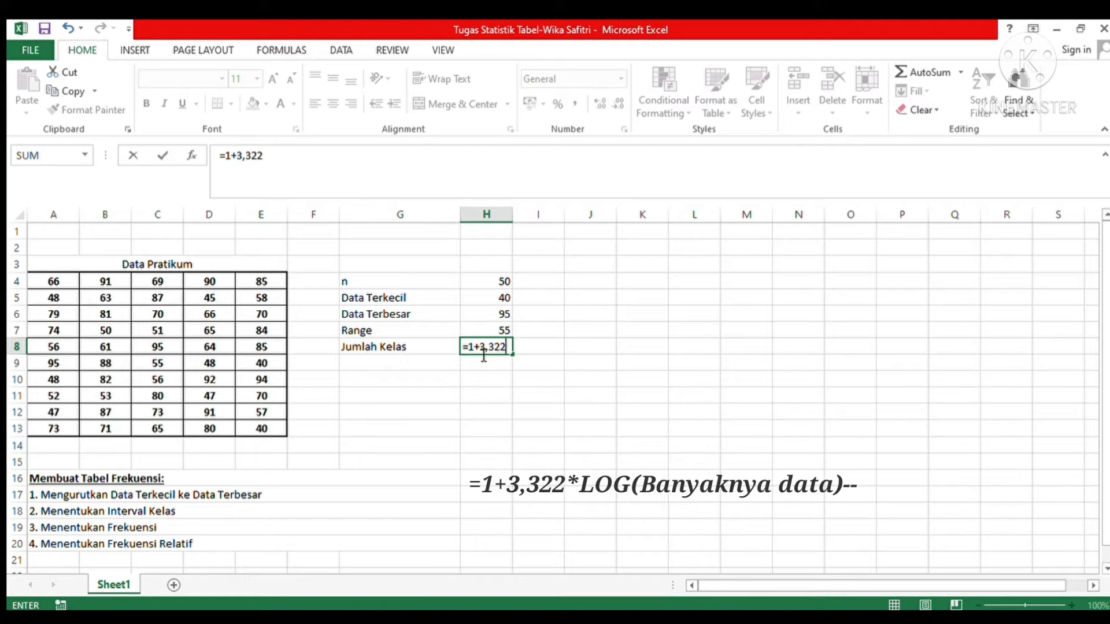
{"action": "type", "text": "*L"}
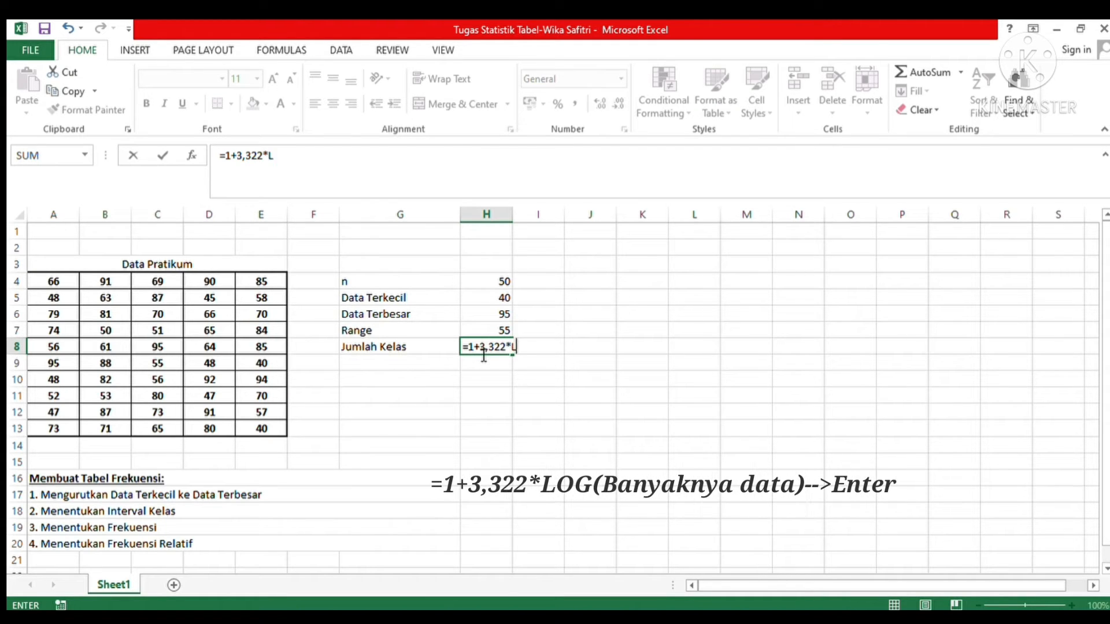
{"action": "type", "text": "OG("}
{"action": "left_click", "coordinate": [480, 284]}
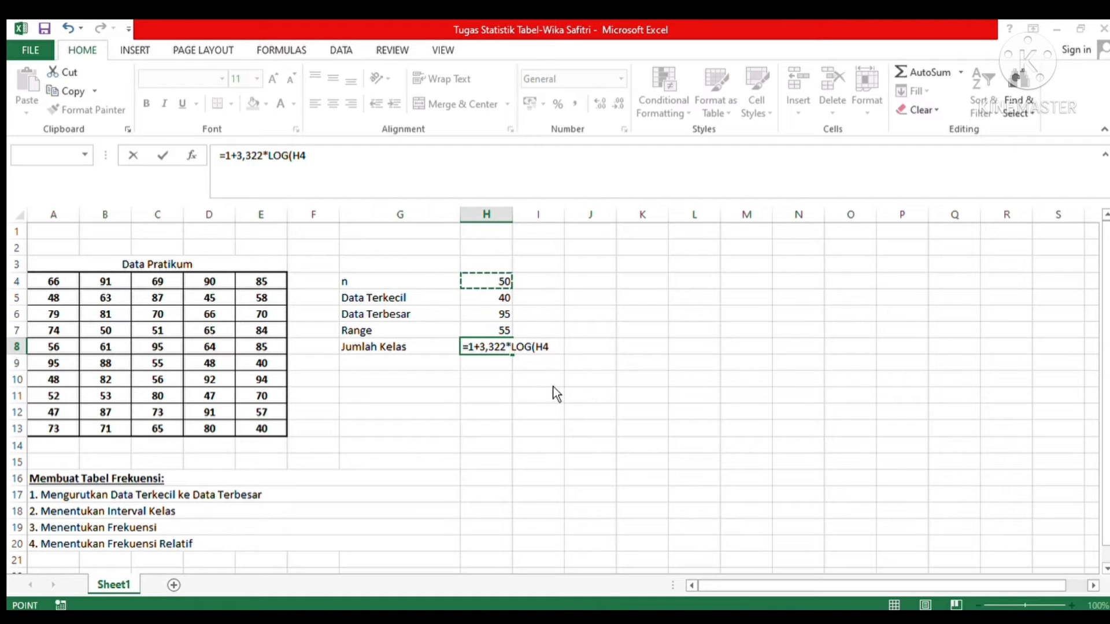
{"action": "key", "text": "Return"}
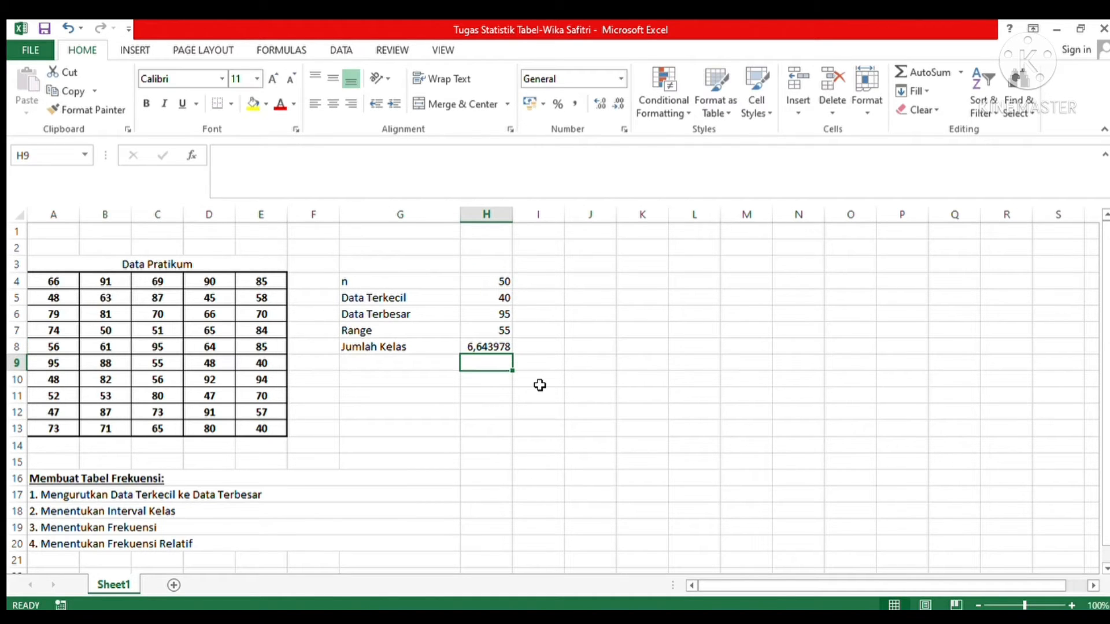
Step: Enter the label "Panjang Kelas" in cell G9, below "Jumlah Kelas"
{"action": "left_click", "coordinate": [428, 364]}
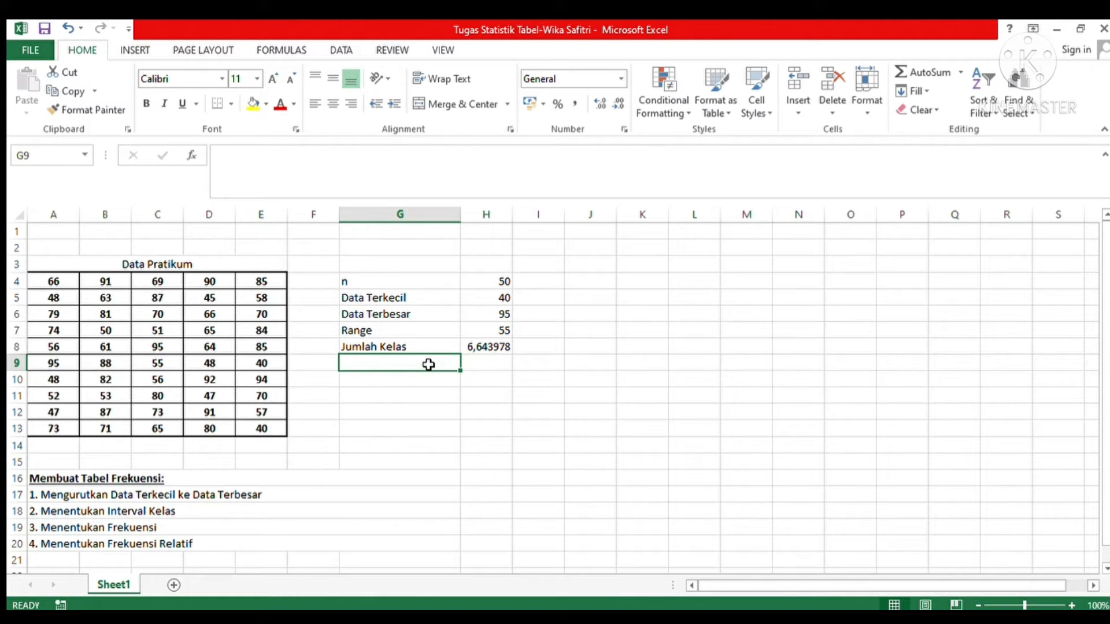
{"action": "type", "text": "p"}
{"action": "key", "text": "BackSpace"}
{"action": "type", "text": "P"}
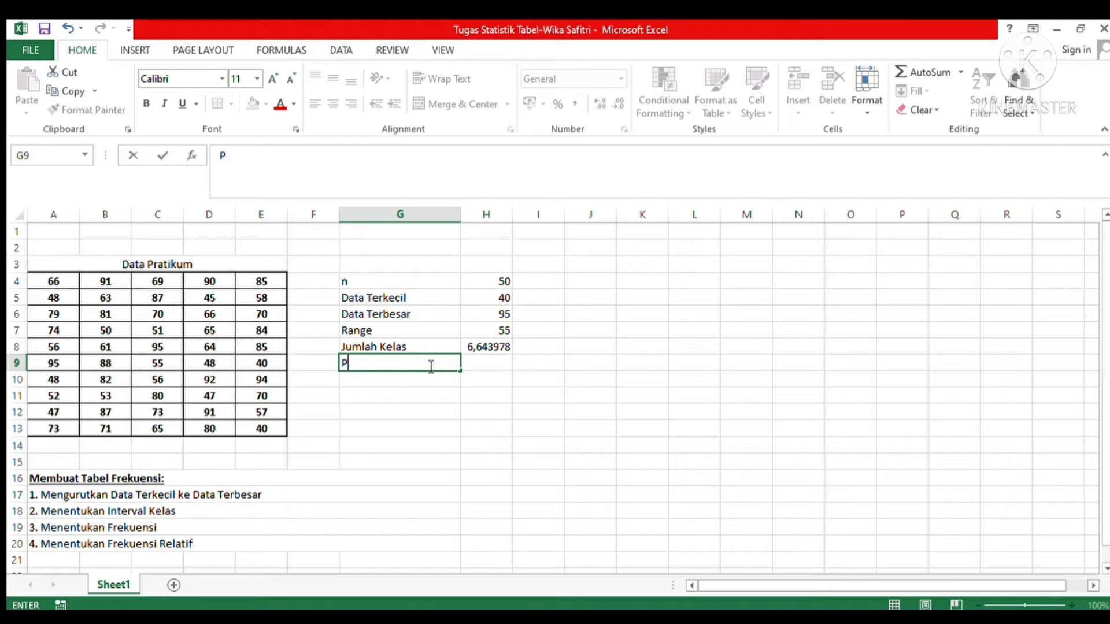
{"action": "type", "text": "anjang Kelas"}
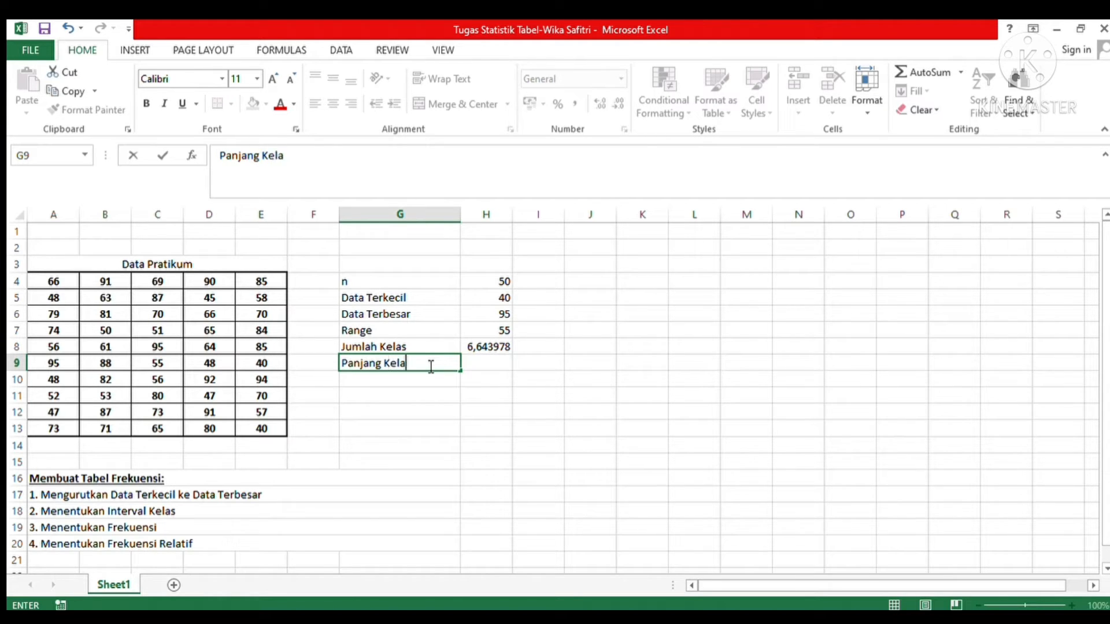
Step: Calculate the class length in H9 by dividing the range by the number of classes, =H7/H8
{"action": "left_click", "coordinate": [475, 368]}
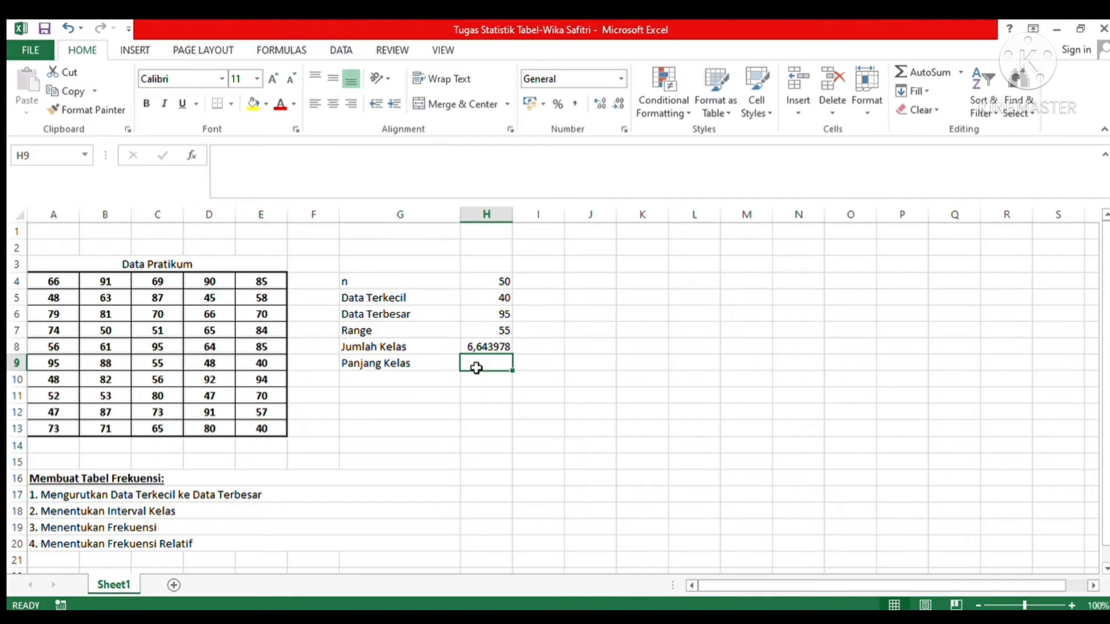
{"action": "type", "text": "="}
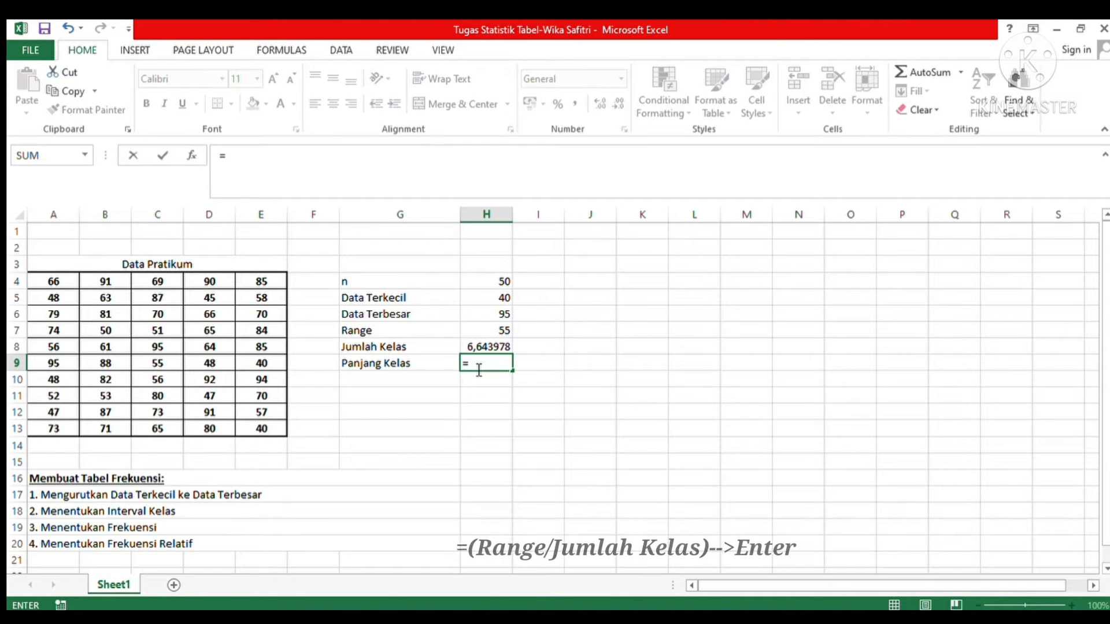
{"action": "left_click", "coordinate": [494, 330]}
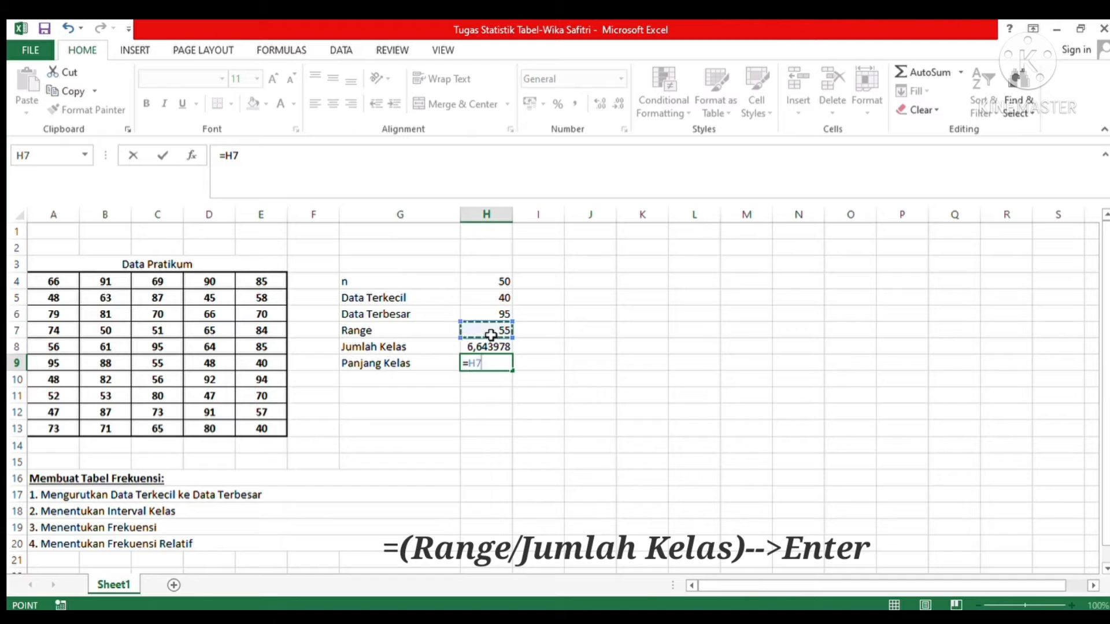
{"action": "type", "text": "/"}
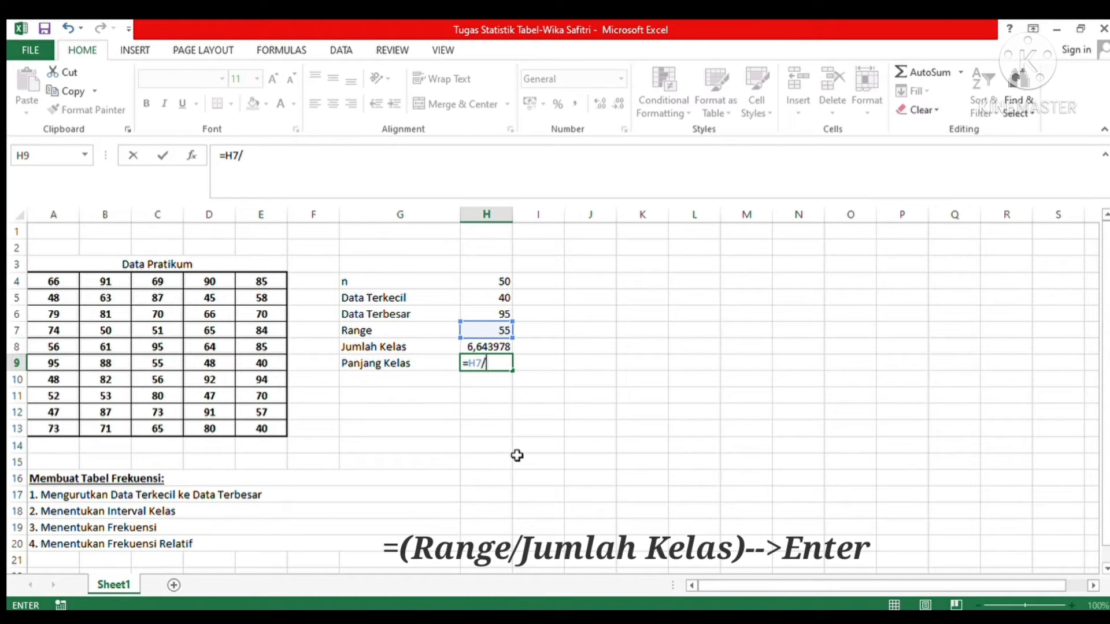
{"action": "left_click", "coordinate": [496, 347]}
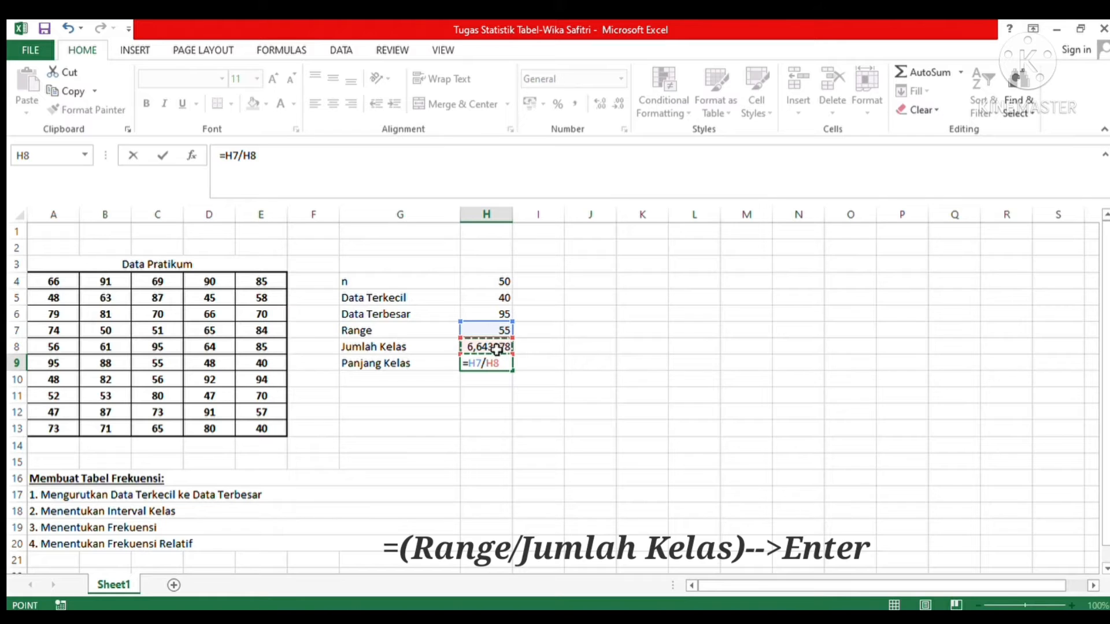
{"action": "key", "text": "Return"}
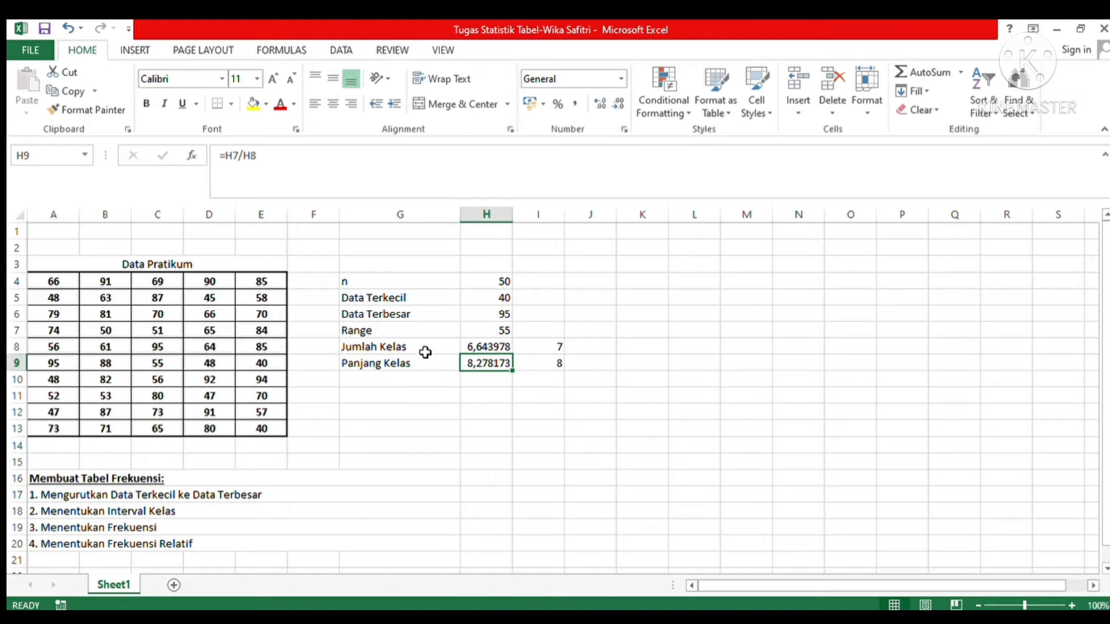
Step: Review the "Jumlah Kelas" and "Panjang Kelas" rows, comparing the calculated class length with the whole numbers in column I
{"action": "left_click", "coordinate": [425, 352]}
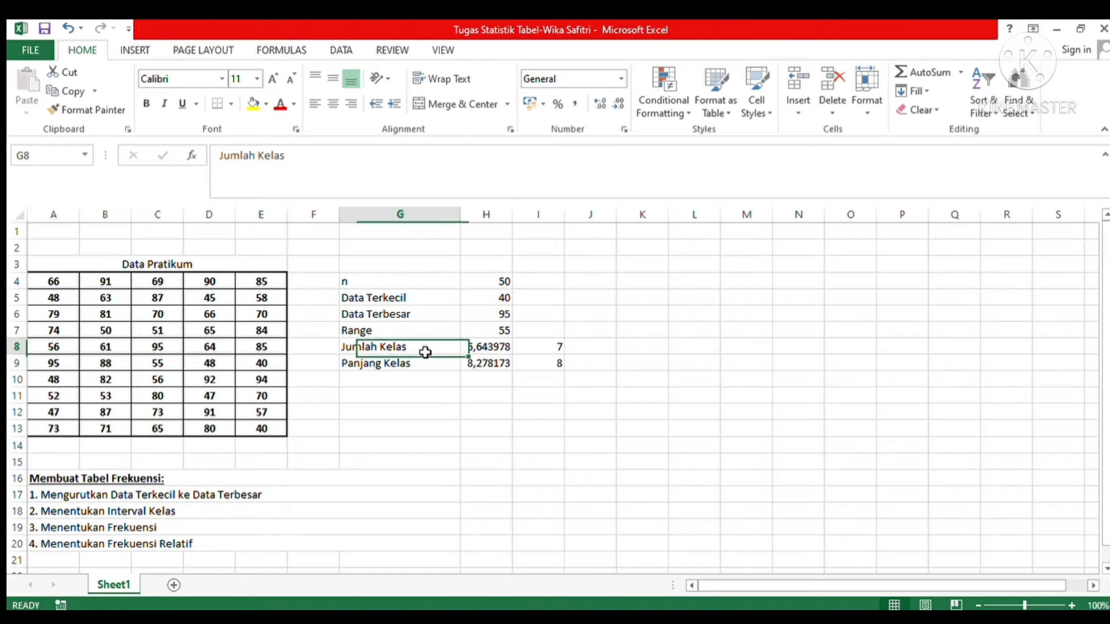
{"action": "left_click", "coordinate": [533, 352]}
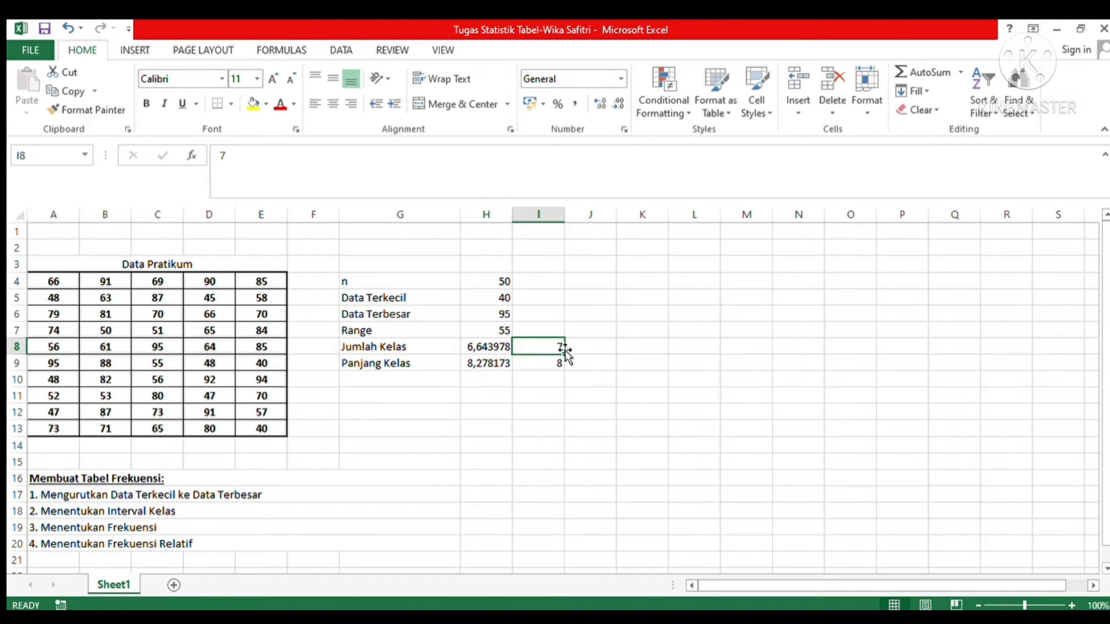
{"action": "left_click", "coordinate": [420, 369]}
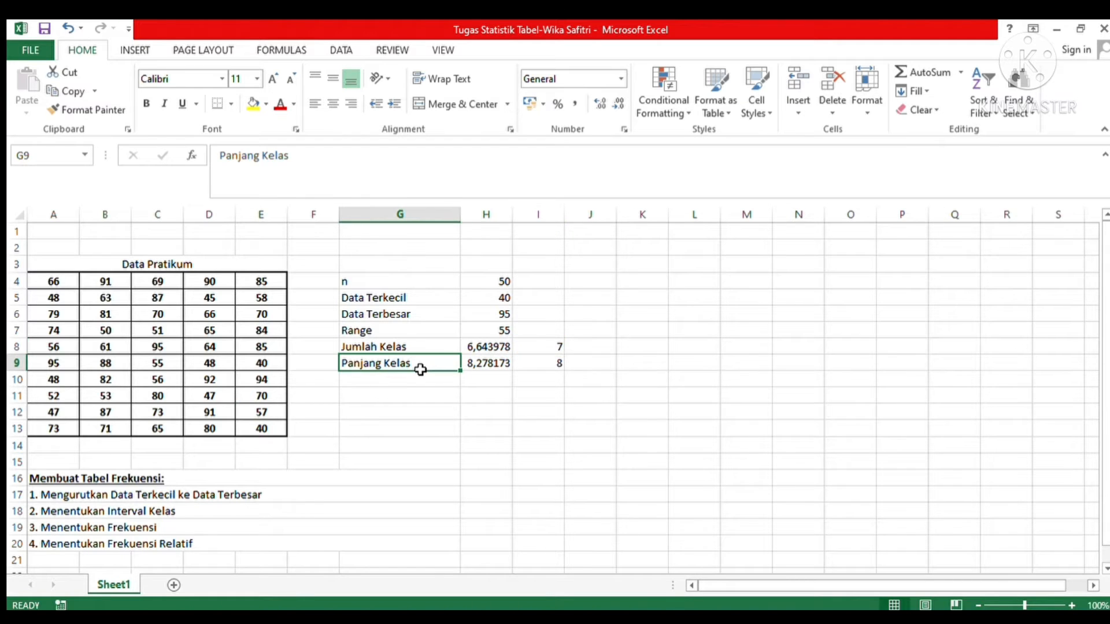
{"action": "left_click", "coordinate": [529, 370]}
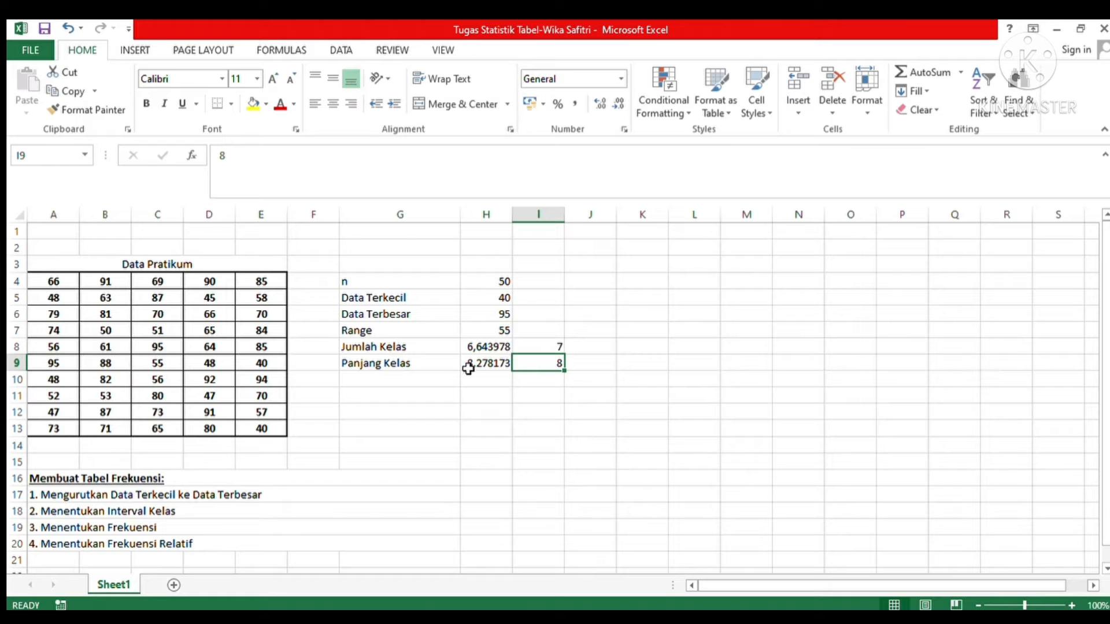
{"action": "left_click", "coordinate": [448, 352]}
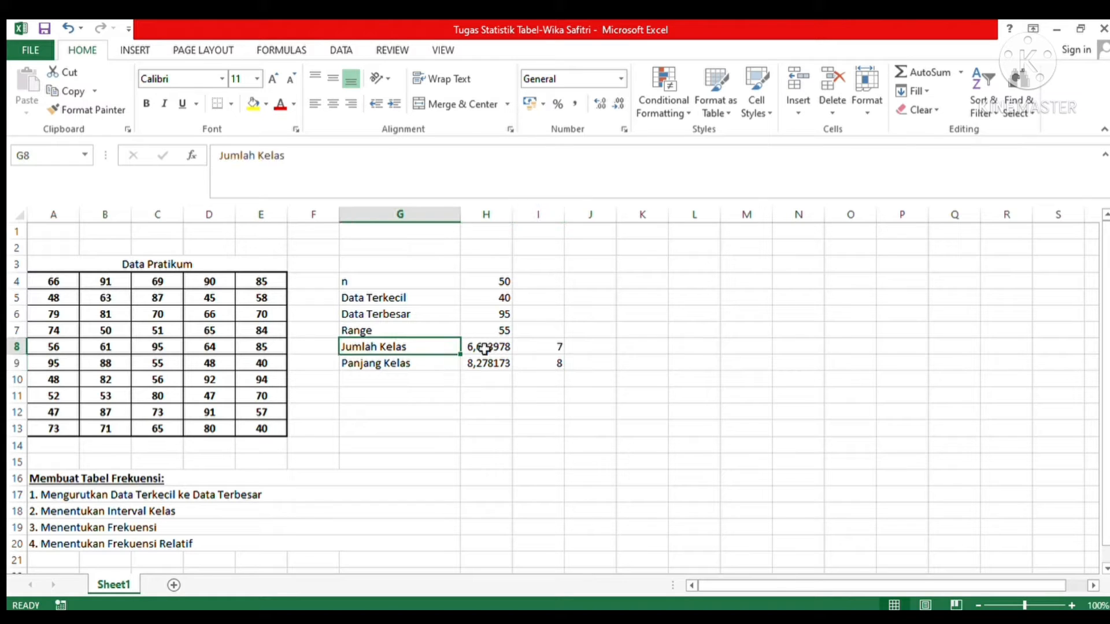
{"action": "left_click", "coordinate": [532, 349]}
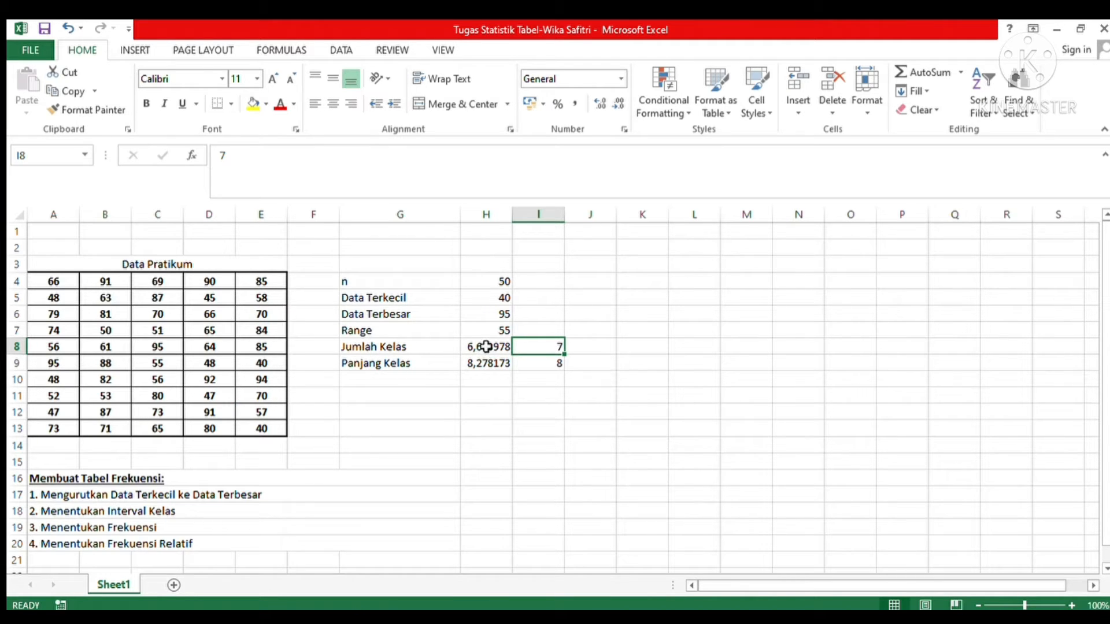
{"action": "left_click", "coordinate": [428, 367]}
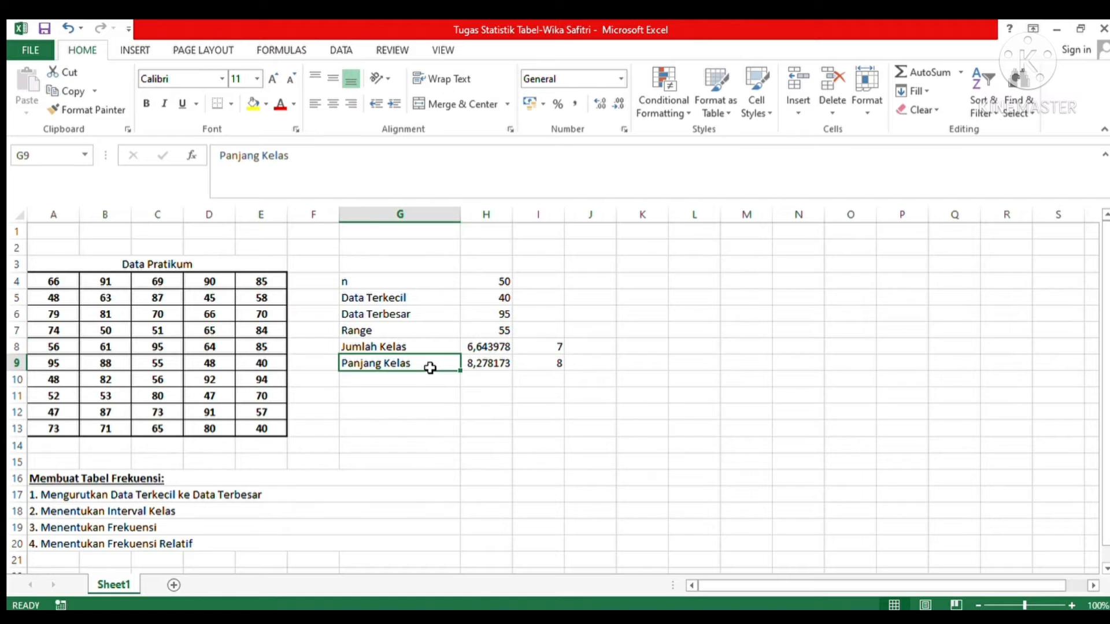
{"action": "left_click", "coordinate": [484, 365]}
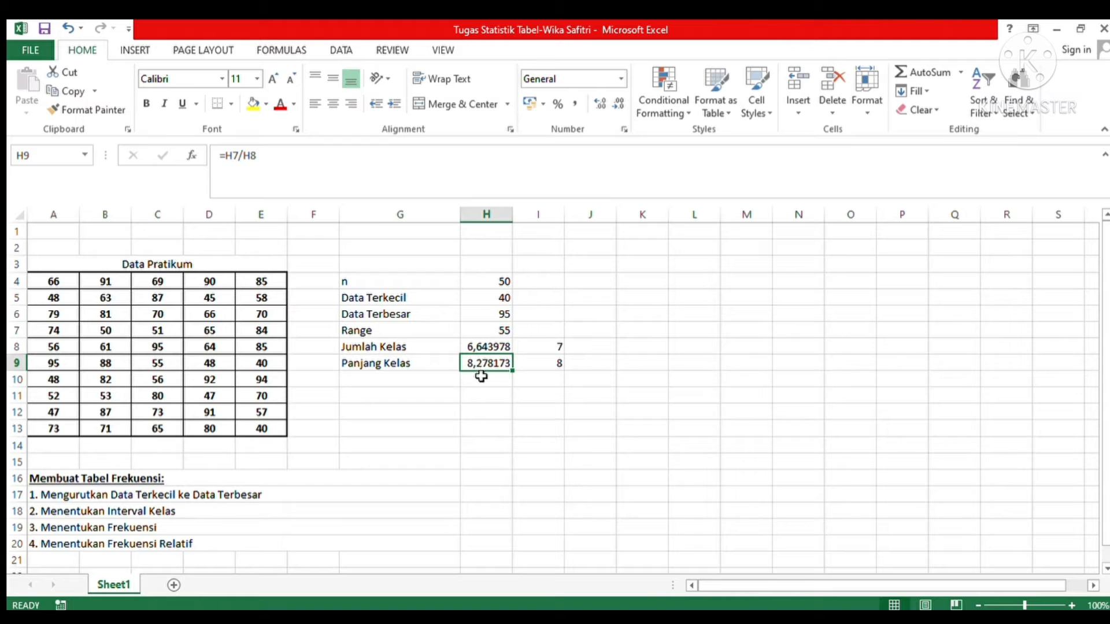
{"action": "left_click", "coordinate": [542, 369]}
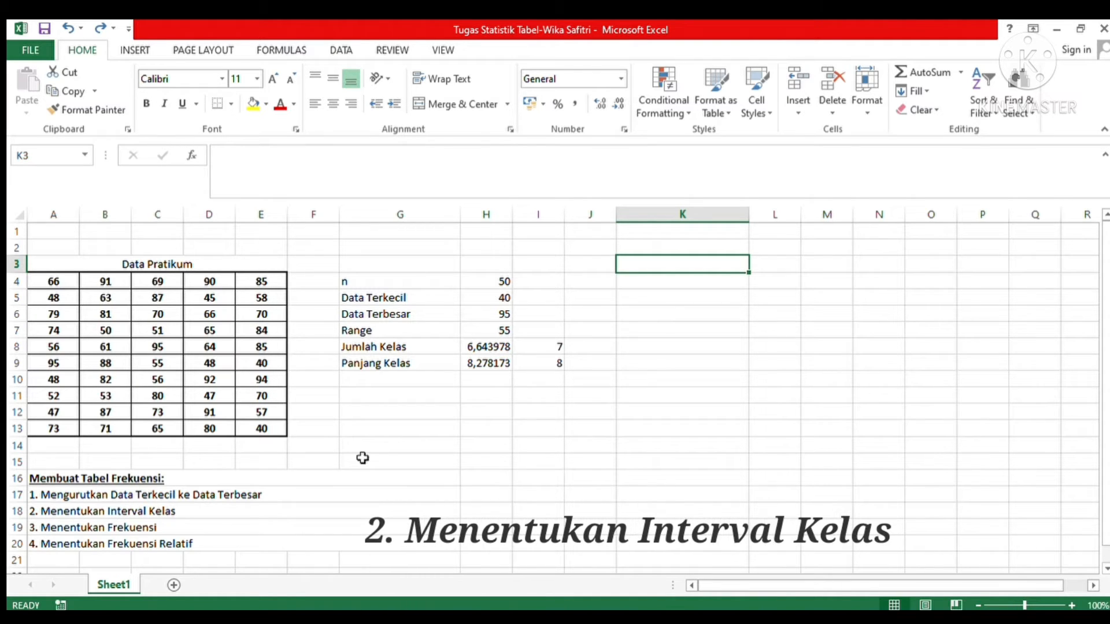
Step: Enter the heading "Interval Kelas" in K3 and the first class's lower limit, 40, in K4
{"action": "type", "text": "Inter"}
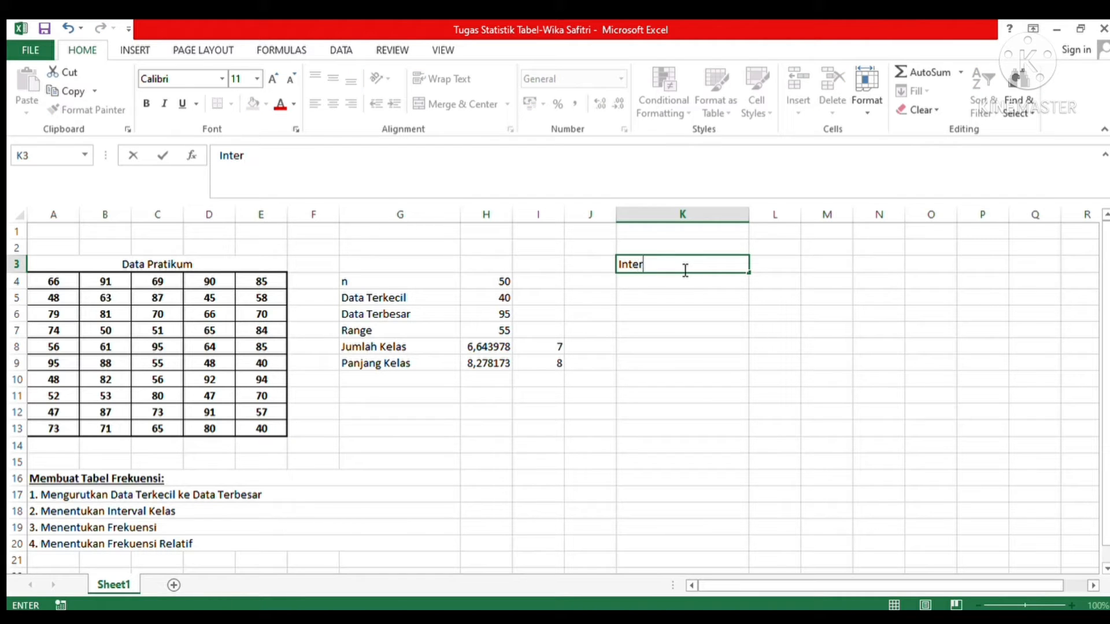
{"action": "type", "text": "val Kelas"}
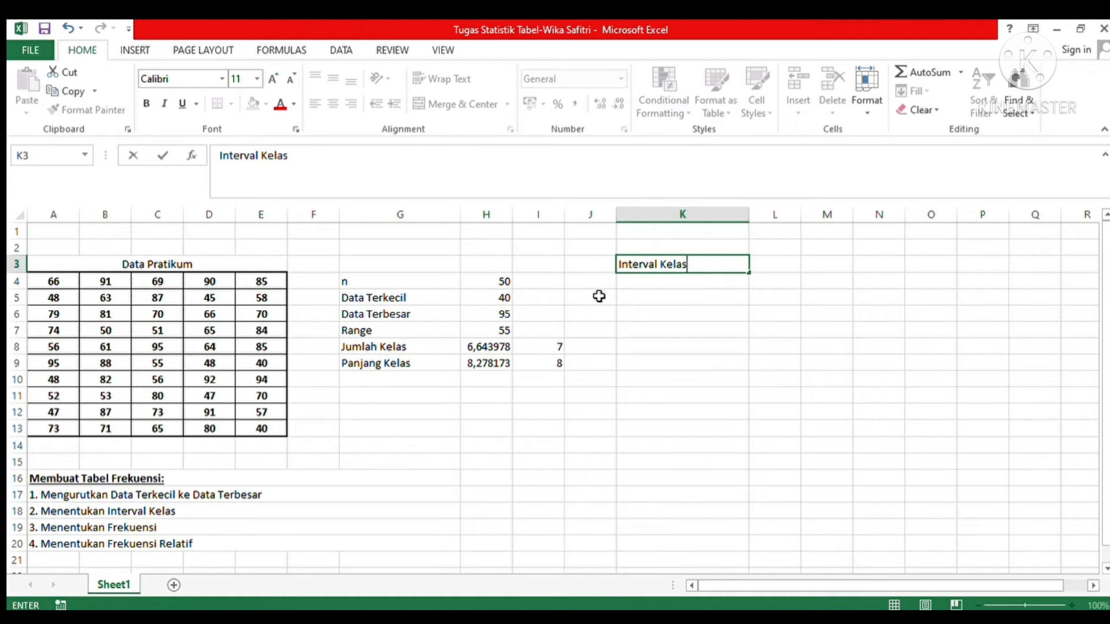
{"action": "left_click", "coordinate": [644, 290]}
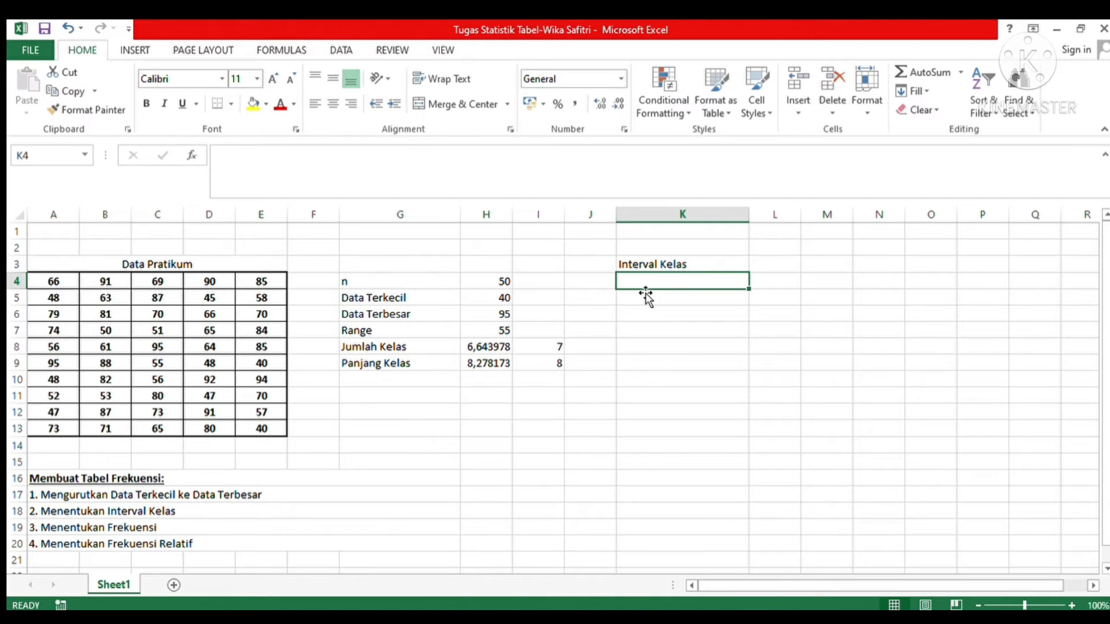
{"action": "type", "text": "40"}
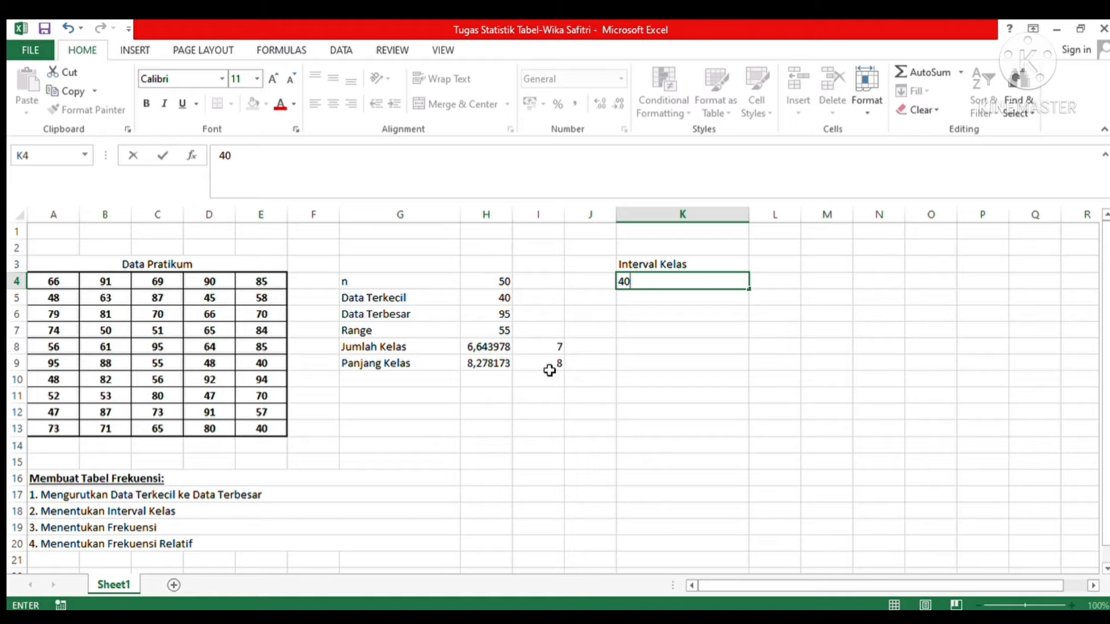
Step: Calculate the first class's upper limit in L4 with the formula =K4+8-1
{"action": "left_click", "coordinate": [768, 285]}
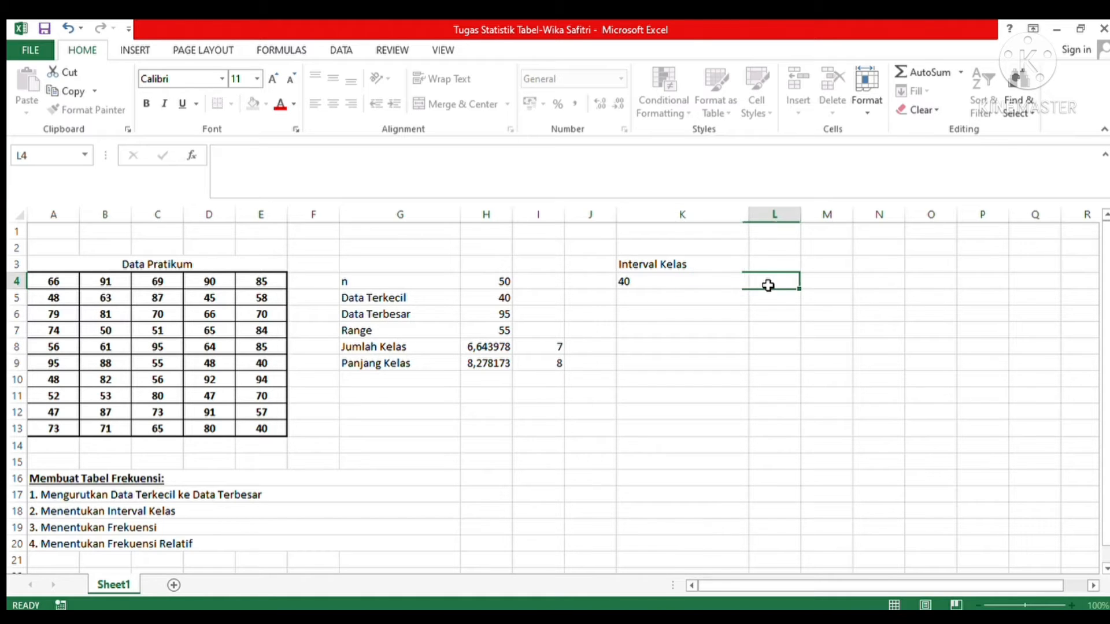
{"action": "type", "text": "="}
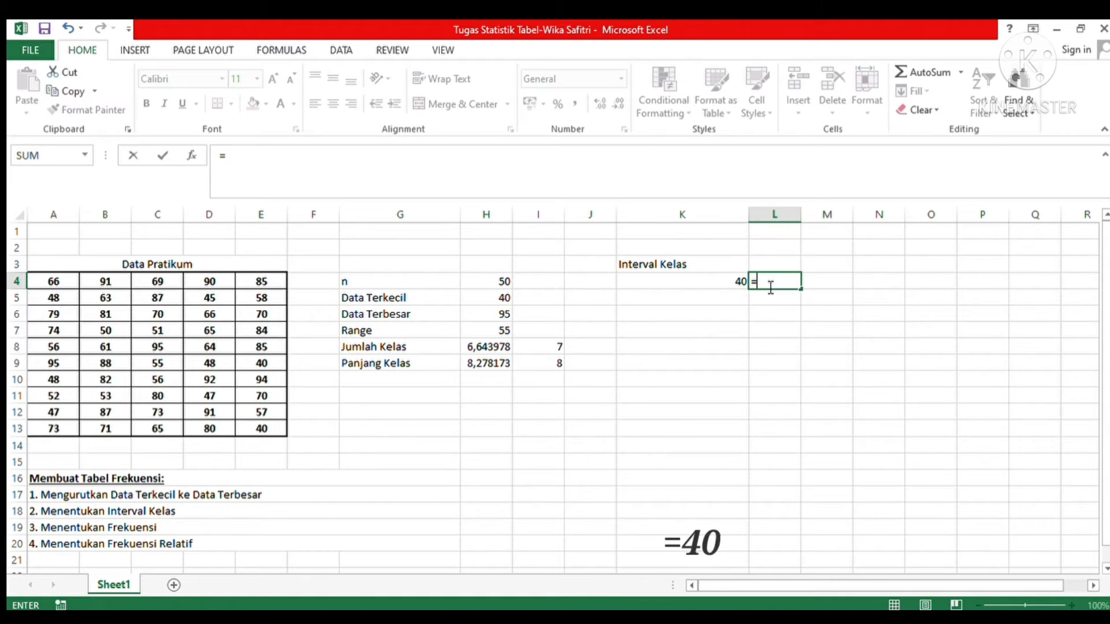
{"action": "left_click", "coordinate": [725, 283]}
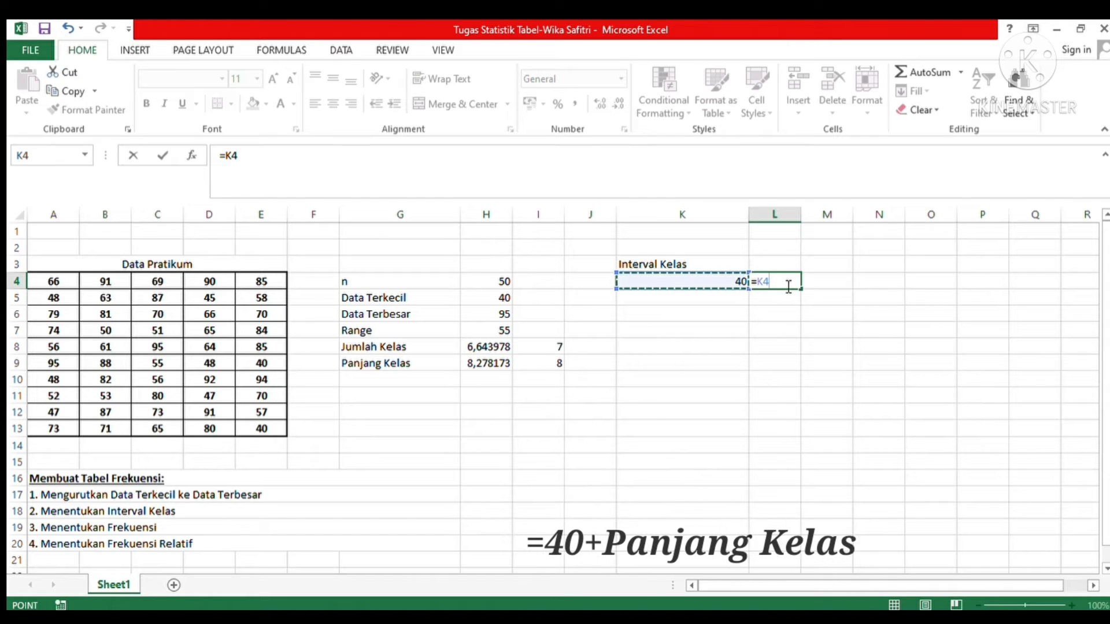
{"action": "type", "text": "+"}
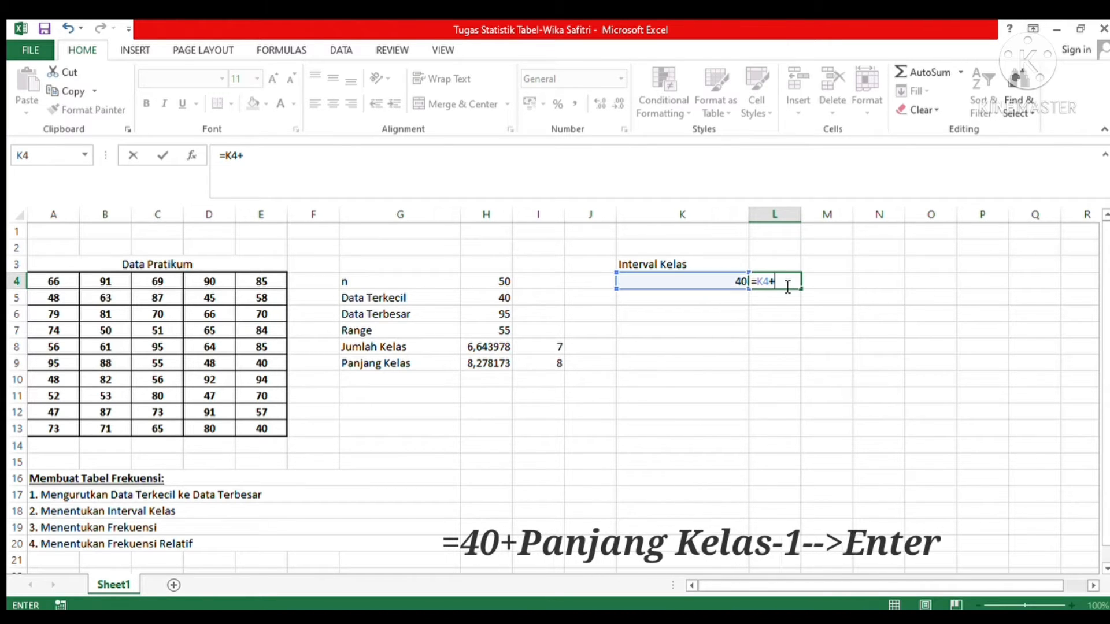
{"action": "type", "text": "8-1"}
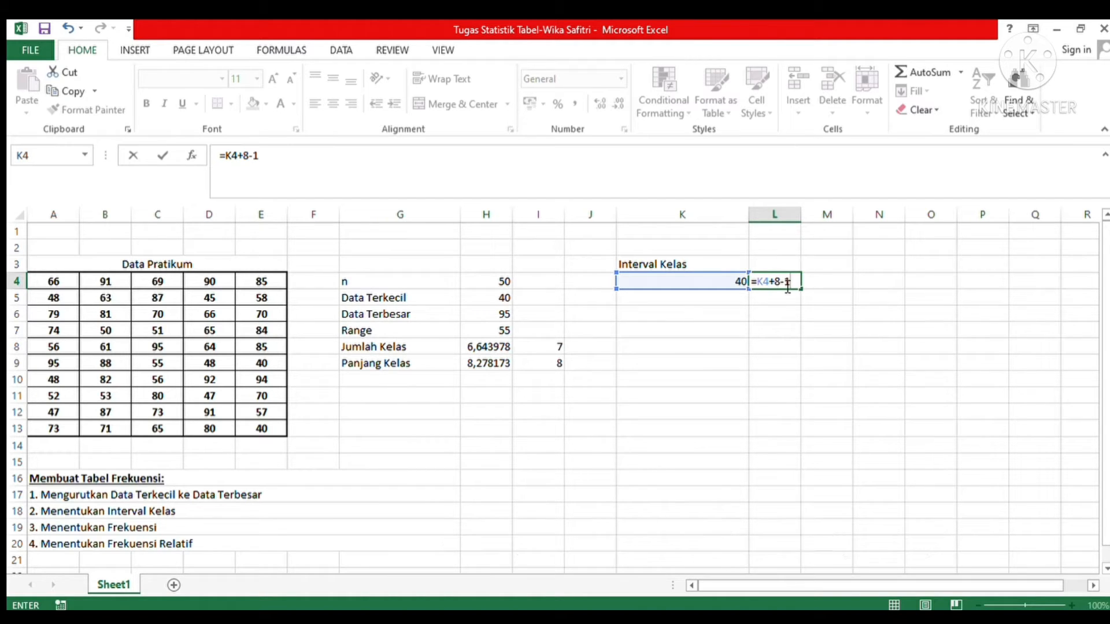
{"action": "key", "text": "Return"}
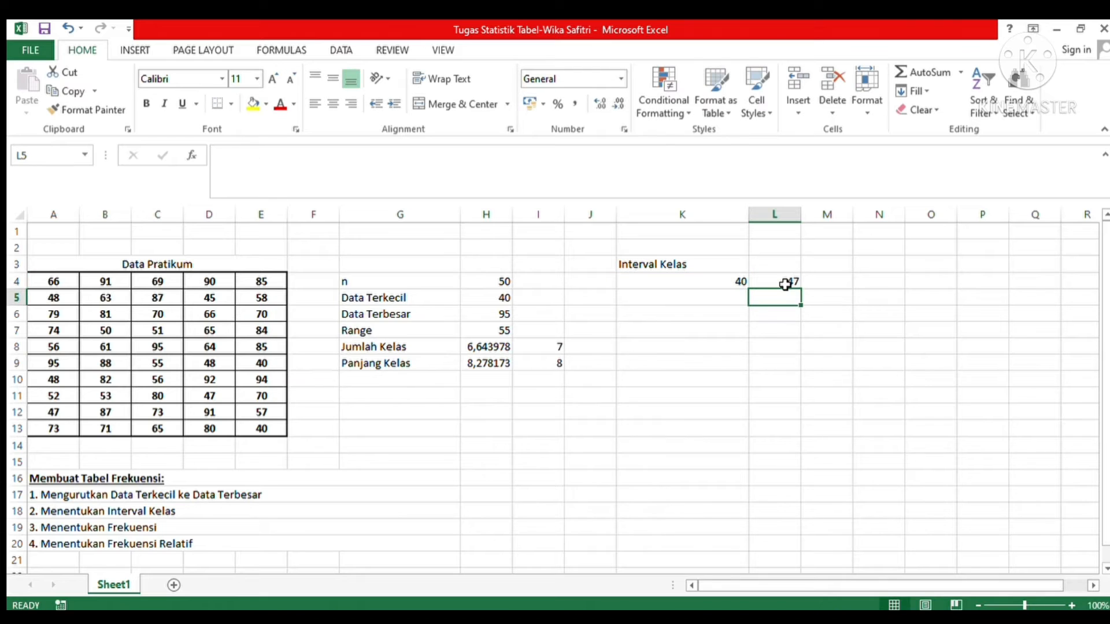
Step: Calculate the second class's lower limit in K5 with the formula =L4+1
{"action": "left_click", "coordinate": [711, 301]}
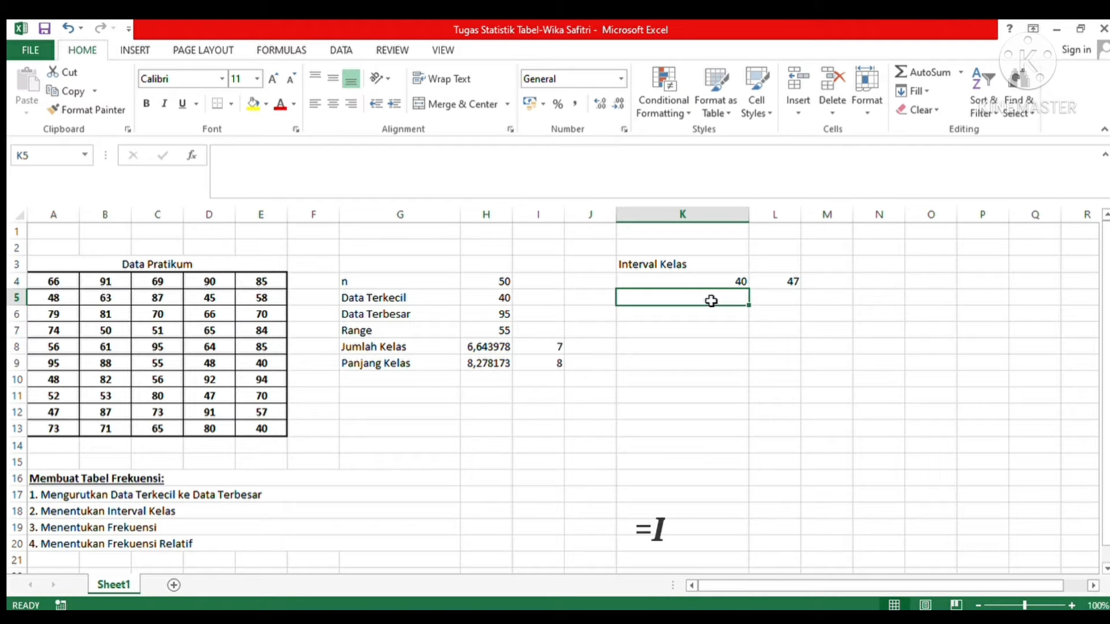
{"action": "type", "text": "="}
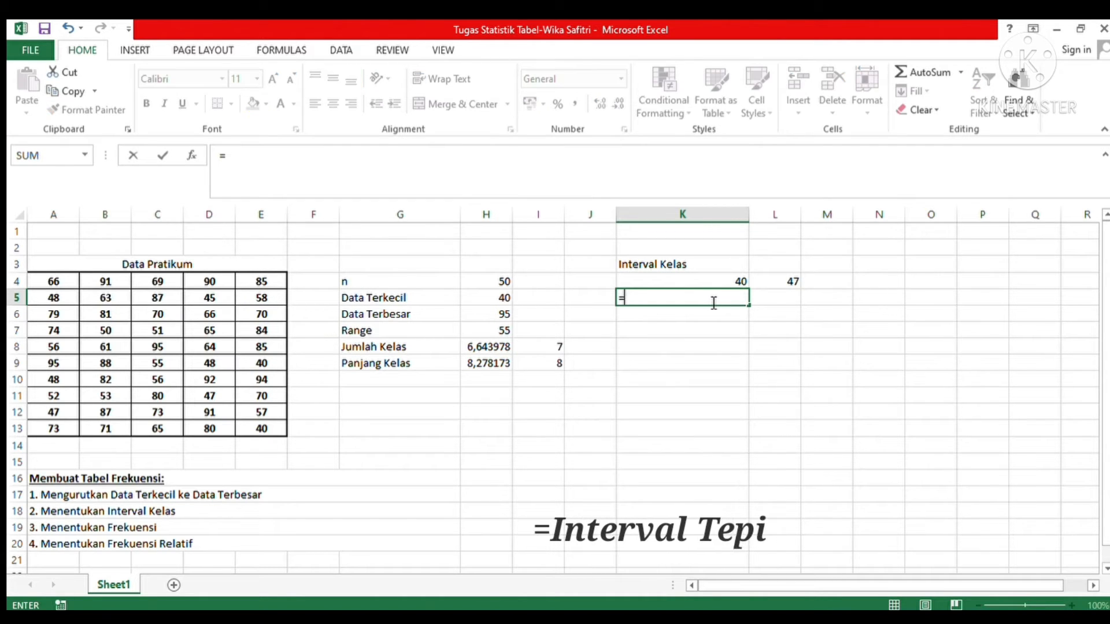
{"action": "left_click", "coordinate": [771, 284]}
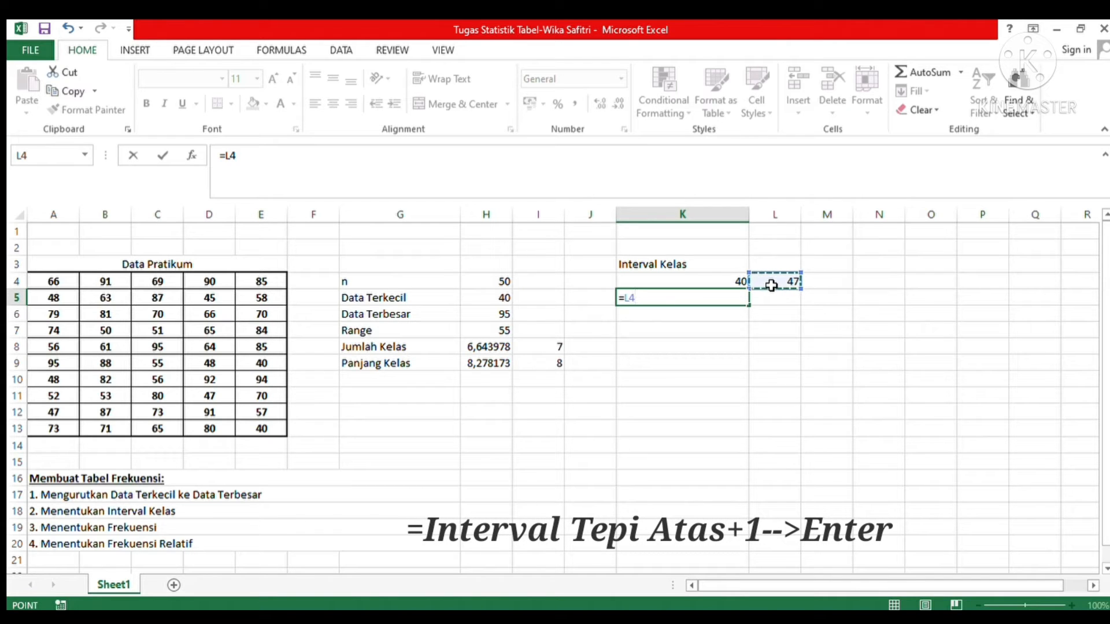
{"action": "type", "text": "+1"}
{"action": "key", "text": "Return"}
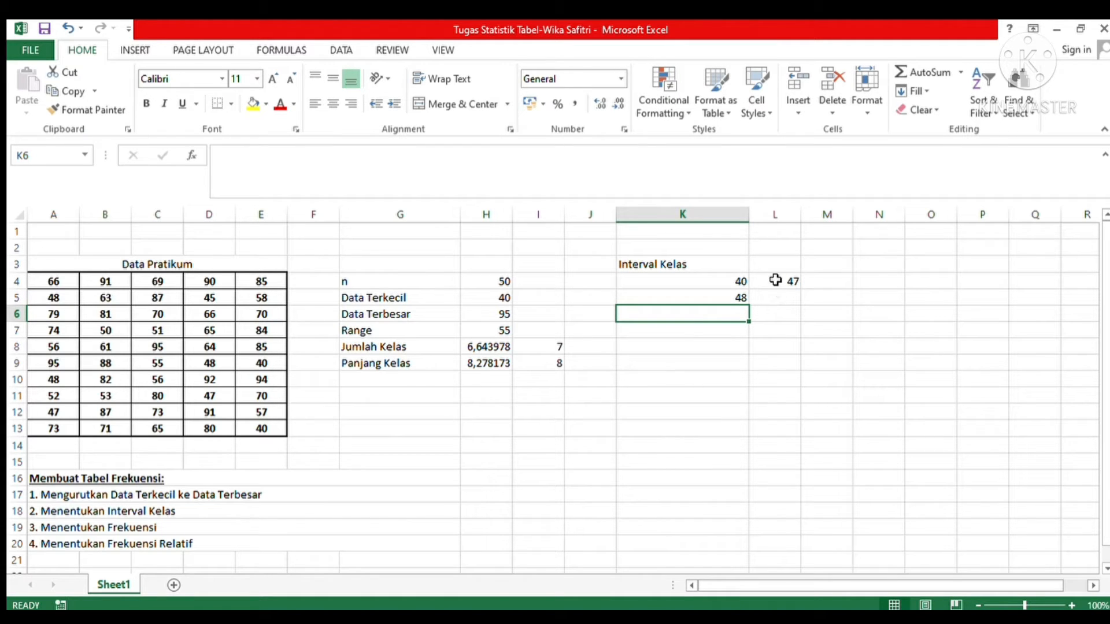
Step: Fill the upper-limit formula from L4 down to L10 and the lower-limit formula from K5 down to K10
{"action": "left_click", "coordinate": [775, 280]}
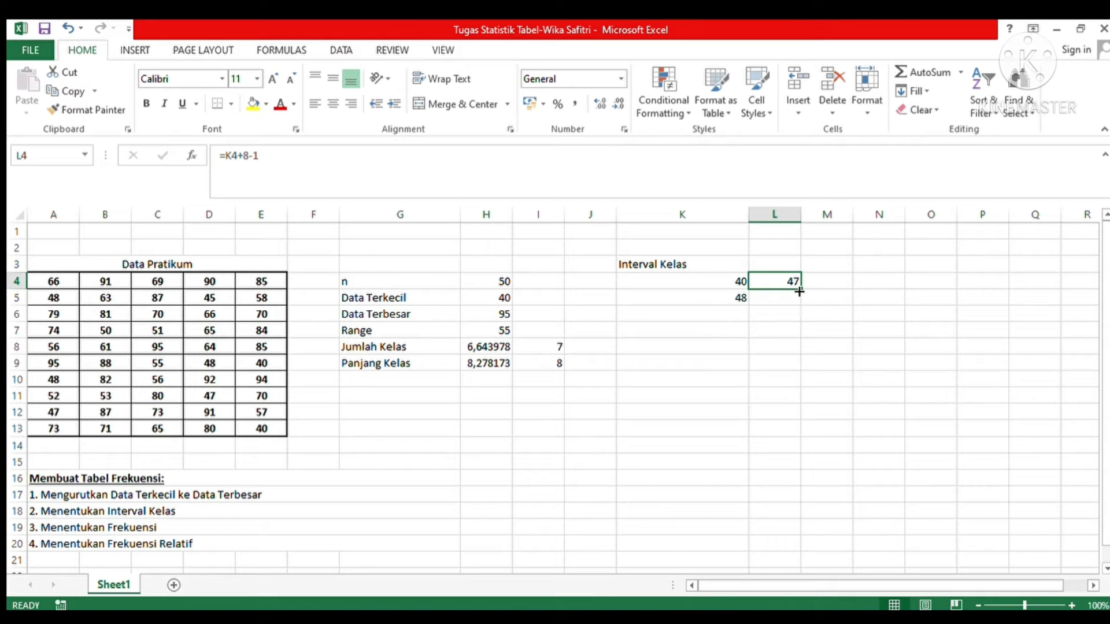
{"action": "left_click_drag", "start_coordinate": [799, 292], "coordinate": [796, 386]}
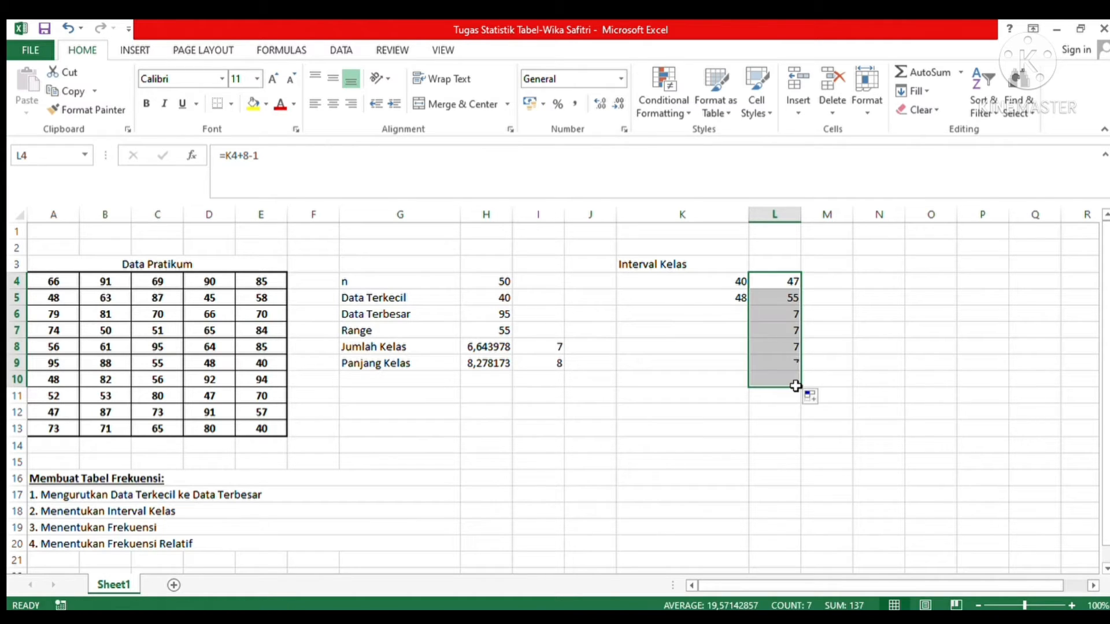
{"action": "left_click", "coordinate": [724, 300]}
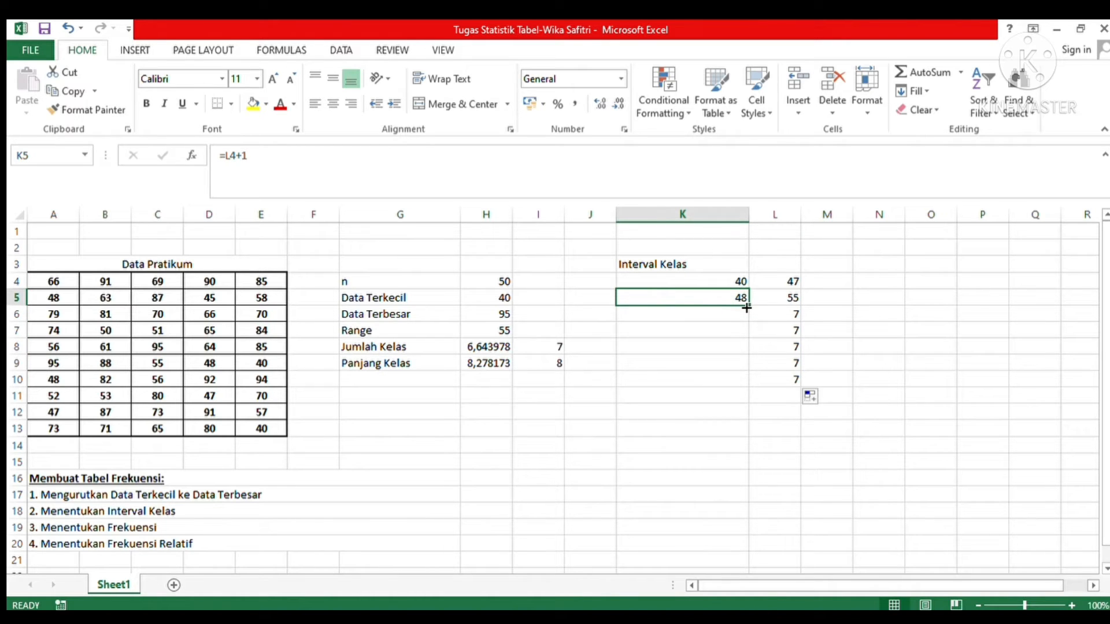
{"action": "left_click_drag", "start_coordinate": [747, 309], "coordinate": [747, 392]}
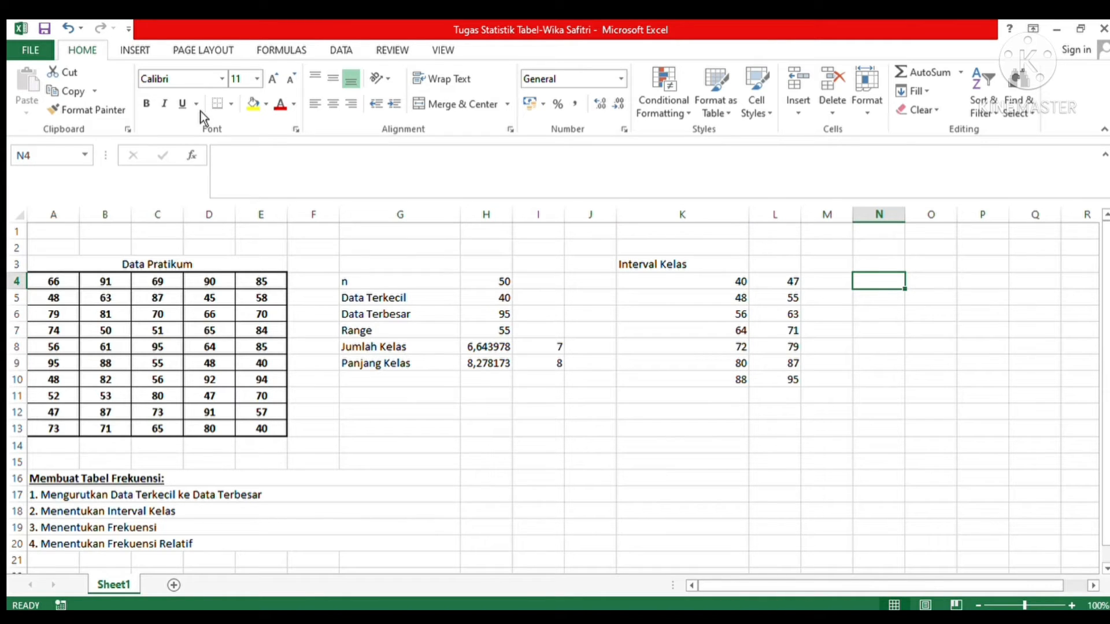
Step: Enter the heading "Interval" in N3
{"action": "left_click", "coordinate": [873, 265]}
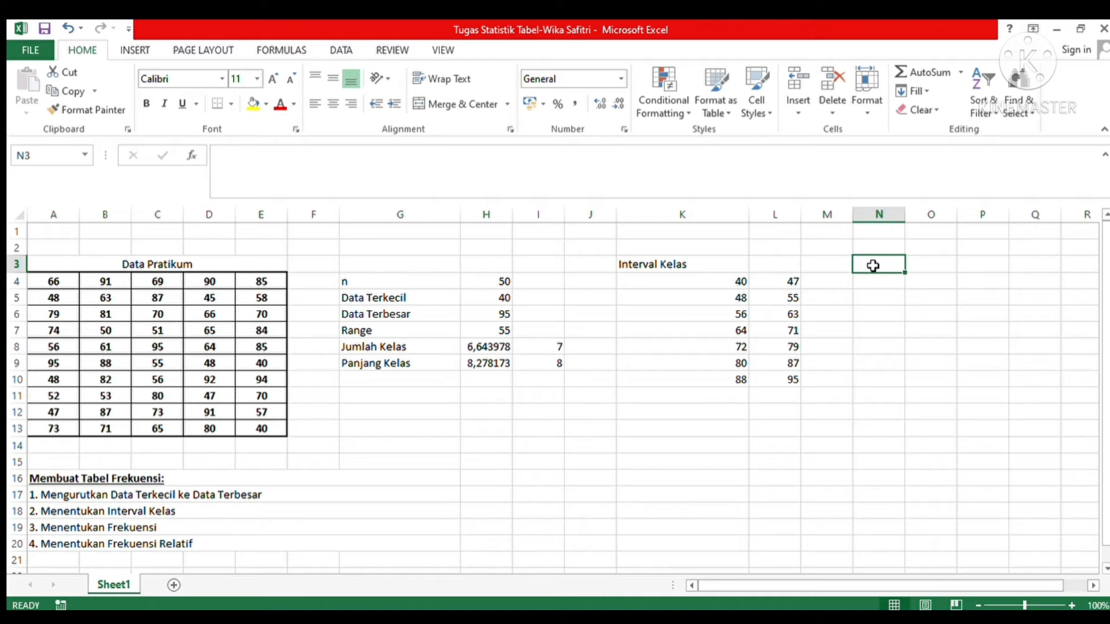
{"action": "type", "text": "i"}
{"action": "type", "text": "IN"}
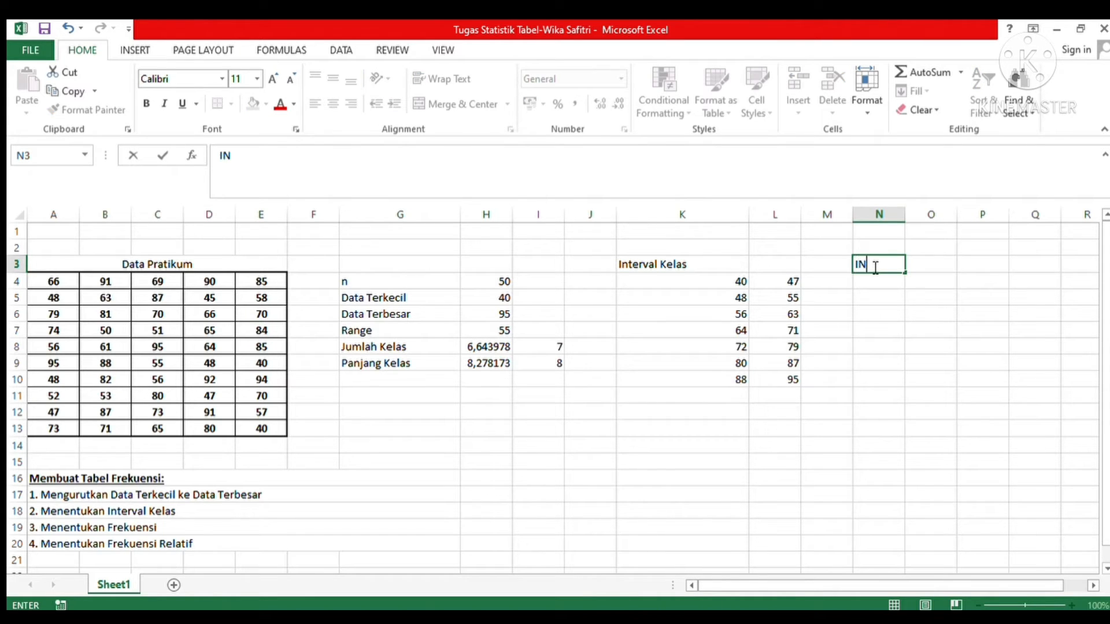
{"action": "key", "text": "BackSpace"}
{"action": "key", "text": "BackSpace"}
{"action": "type", "text": "Interval"}
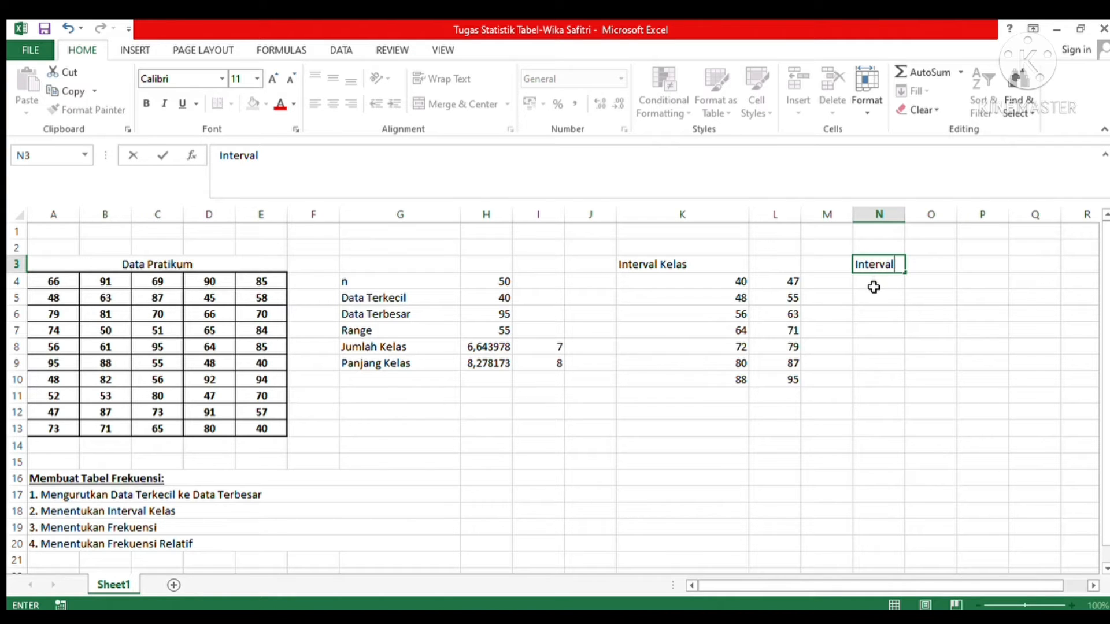
Step: Combine the first class's limits in N4 with the formula =CONCATENATE(K4;"-";L4)
{"action": "left_click", "coordinate": [873, 287]}
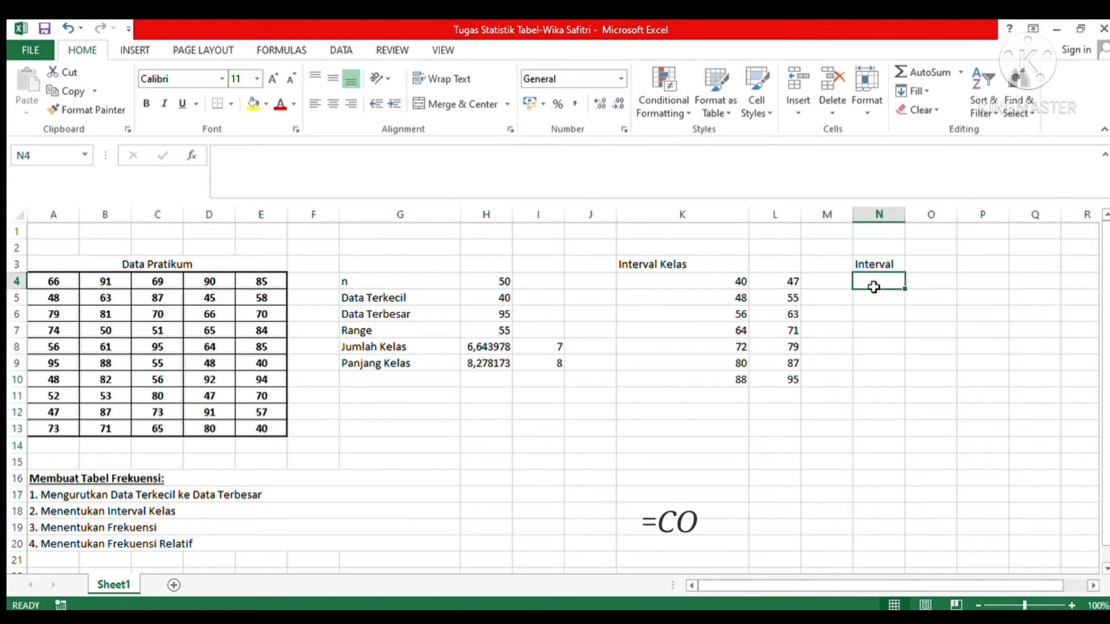
{"action": "type", "text": "="}
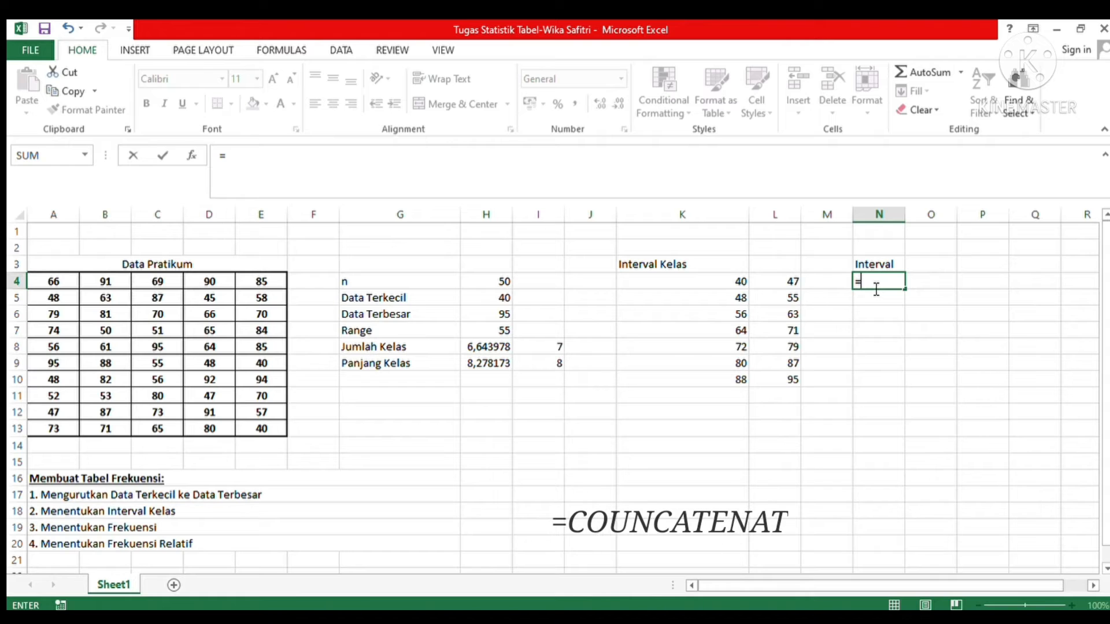
{"action": "type", "text": "CON"}
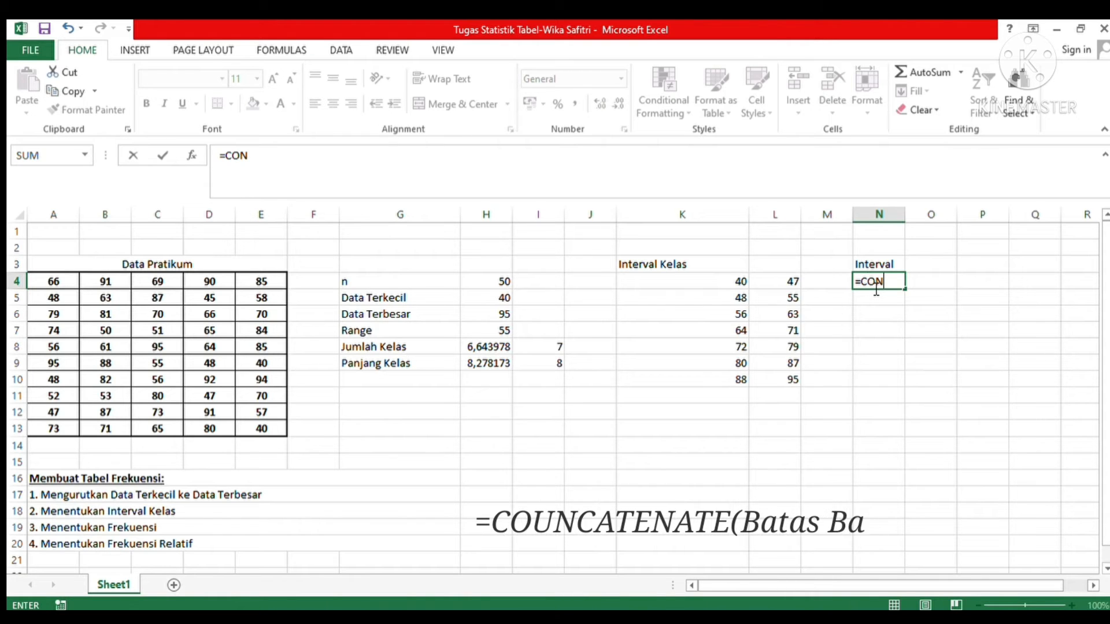
{"action": "type", "text": "CATENATE"}
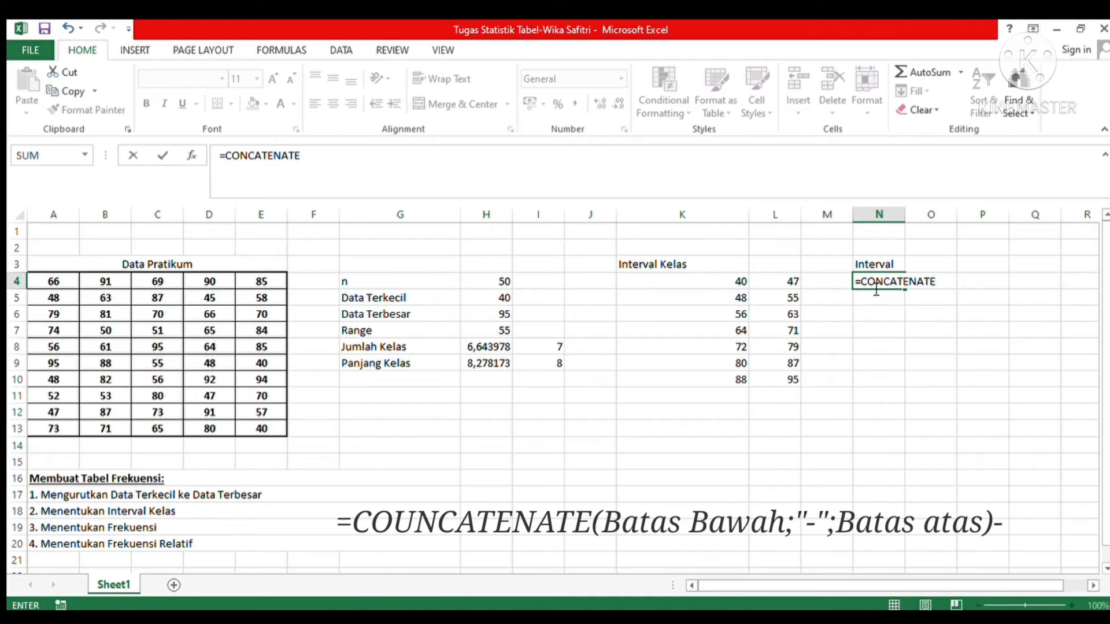
{"action": "type", "text": "("}
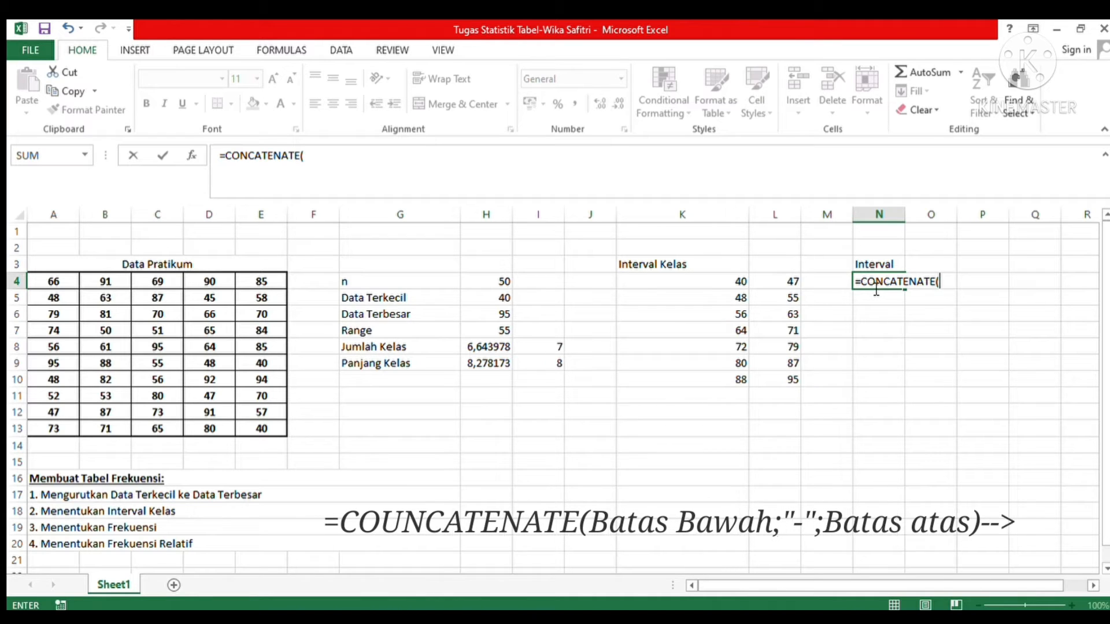
{"action": "left_click", "coordinate": [699, 285]}
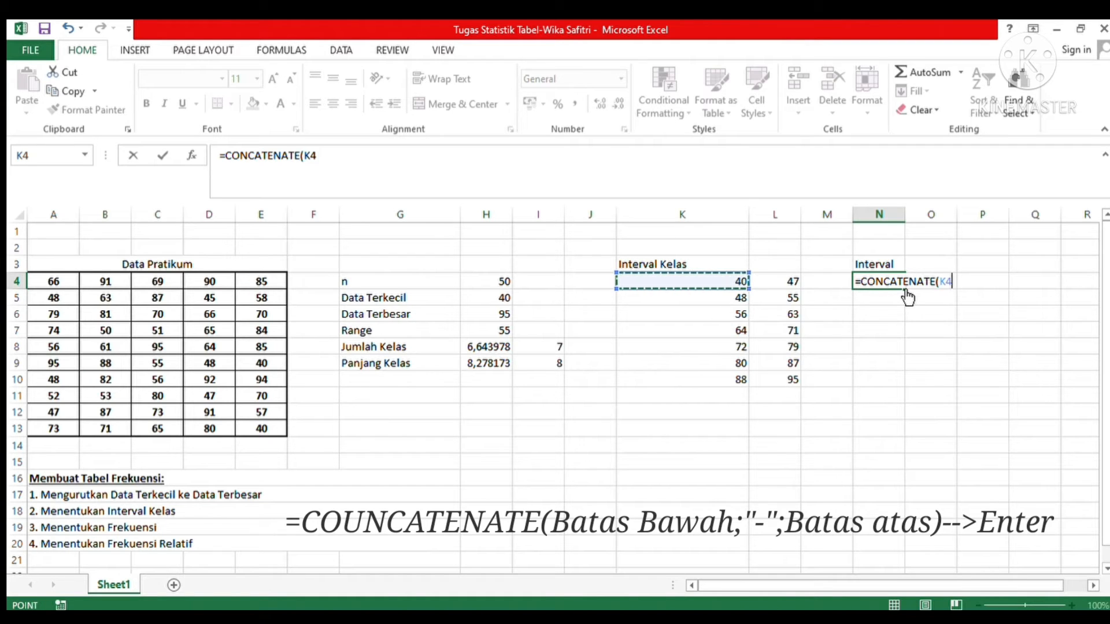
{"action": "type", "text": ";"}
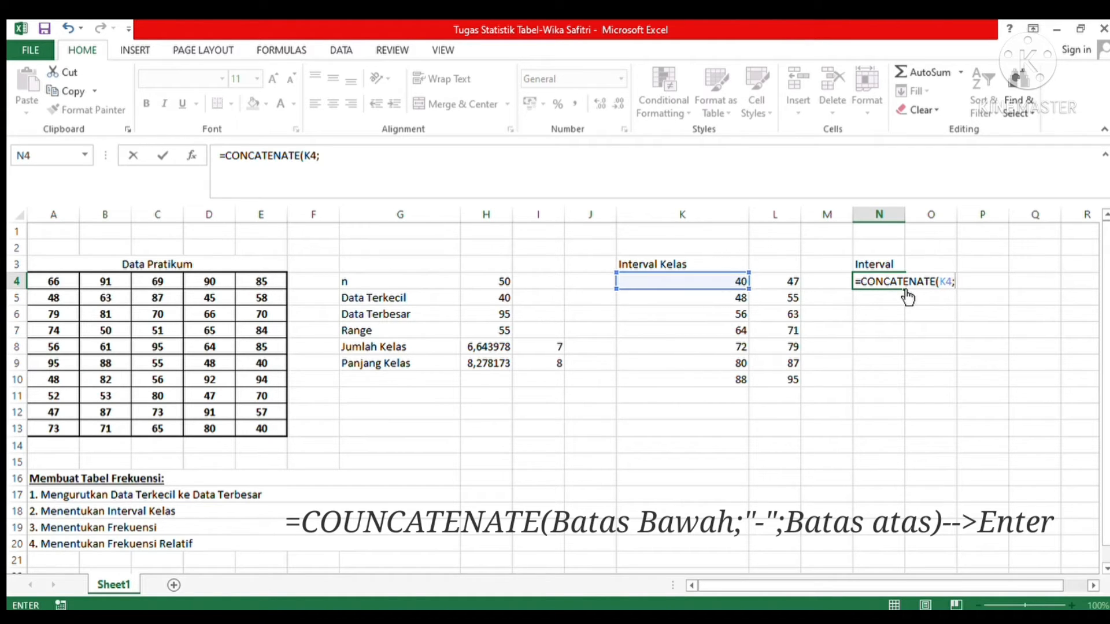
{"action": "type", "text": "\"-"}
{"action": "type", "text": "\""}
{"action": "type", "text": ";"}
{"action": "left_click", "coordinate": [775, 287]}
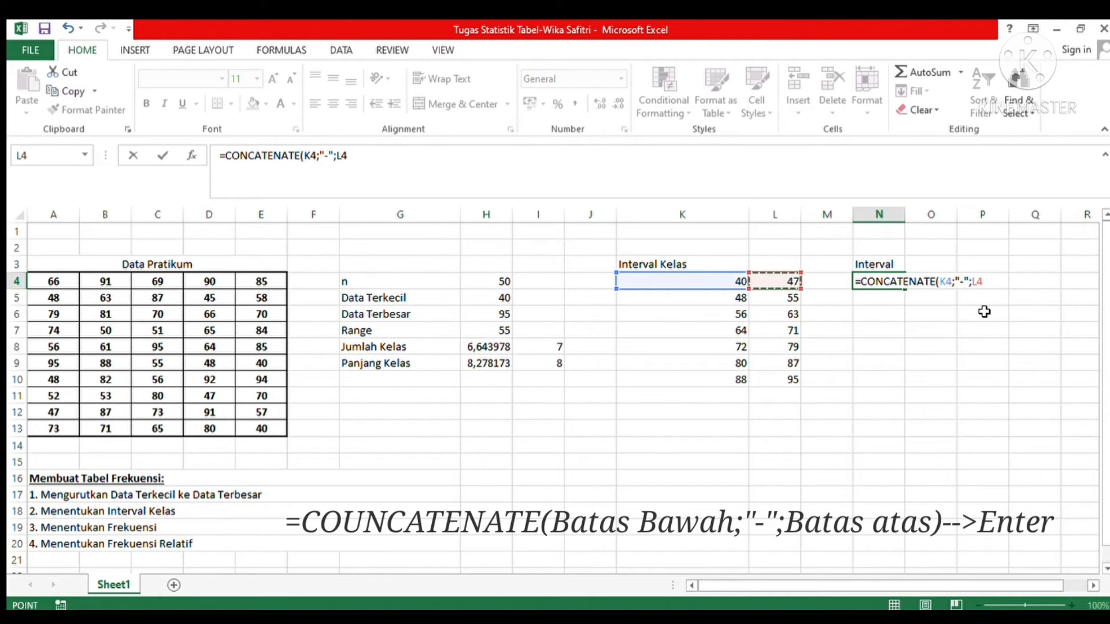
{"action": "key", "text": "Return"}
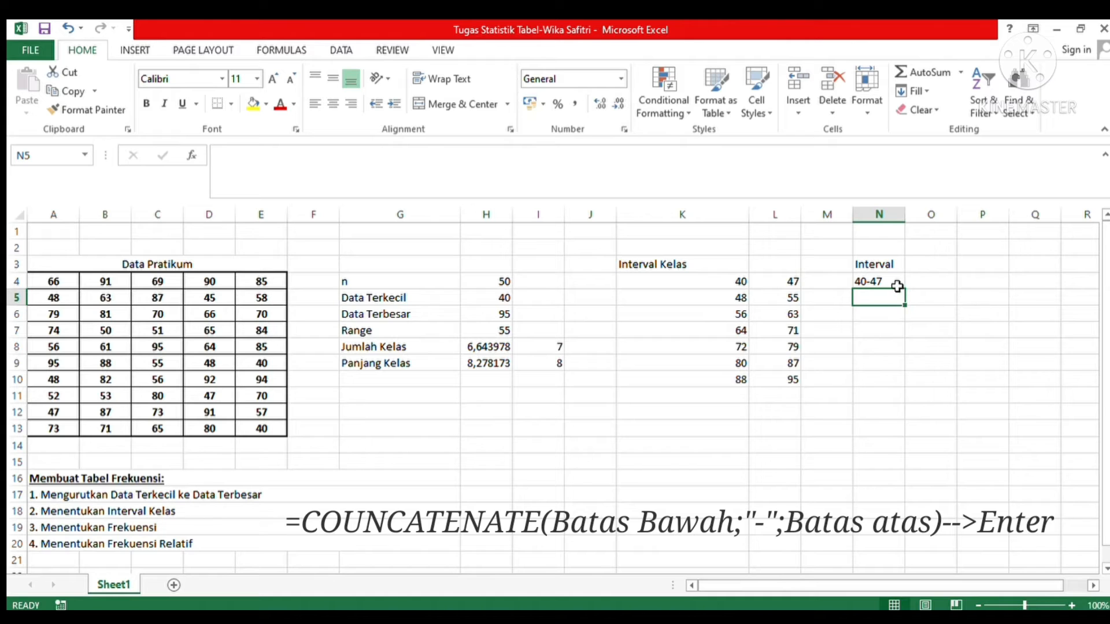
Step: Fill the interval label formula from N4 down to N10
{"action": "left_click", "coordinate": [896, 283]}
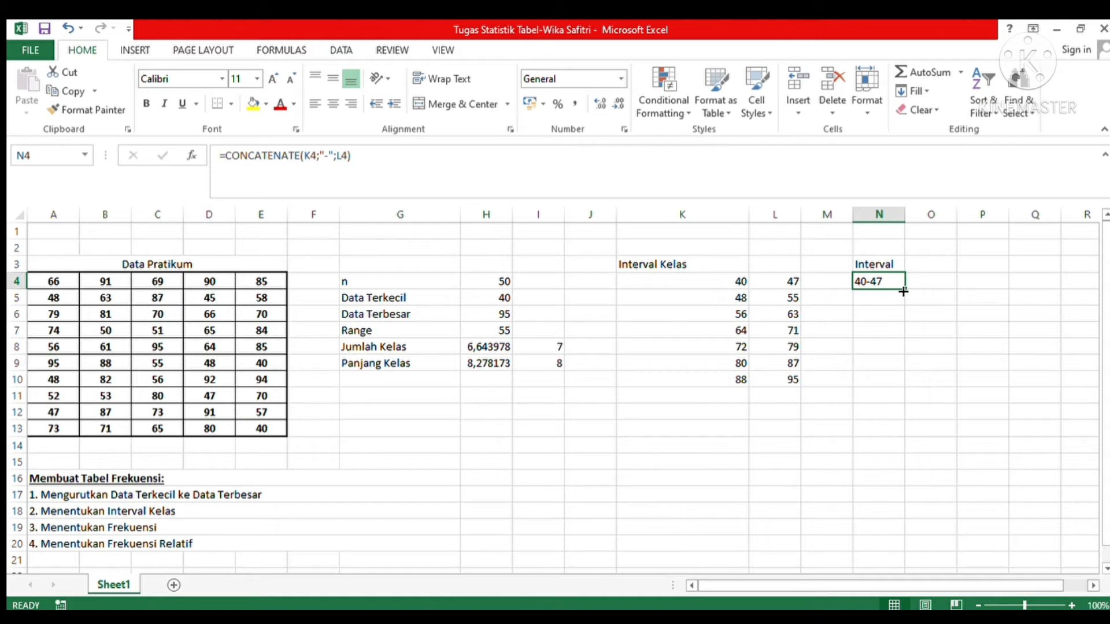
{"action": "left_click_drag", "start_coordinate": [903, 292], "coordinate": [898, 387]}
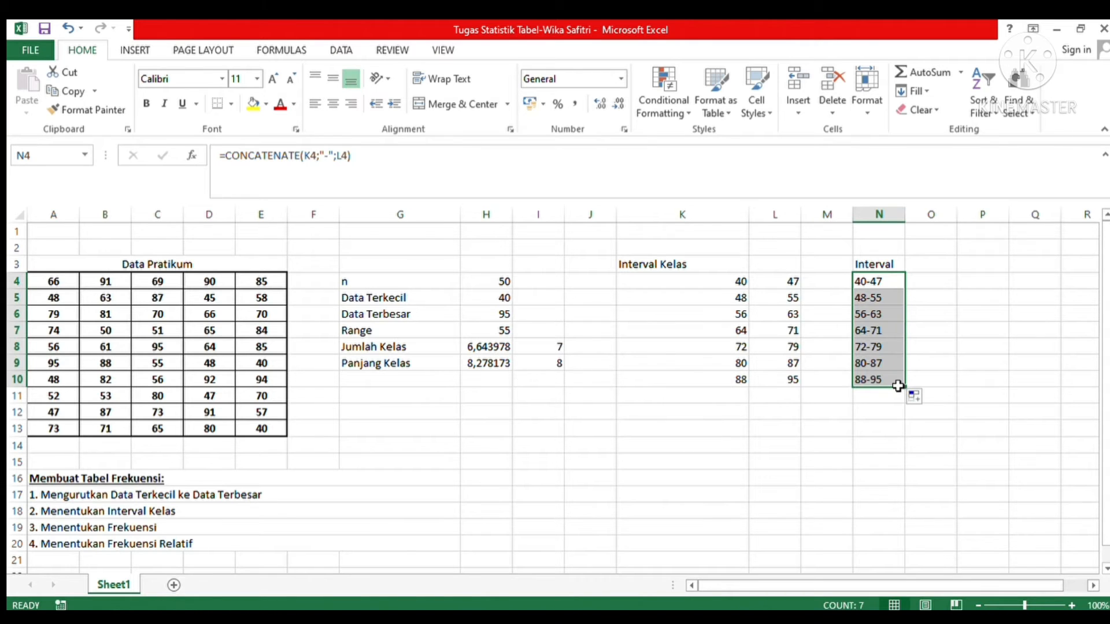
{"action": "left_click", "coordinate": [895, 411]}
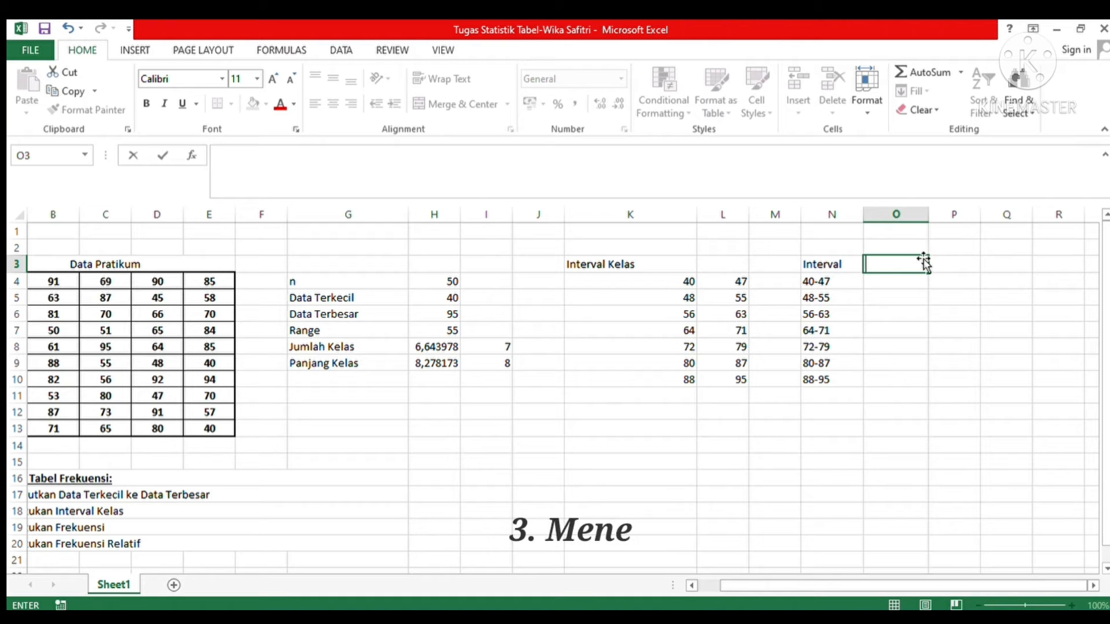
Step: Enter the heading "Frekuensi" in O3, beside the "Interval" heading
{"action": "type", "text": "f"}
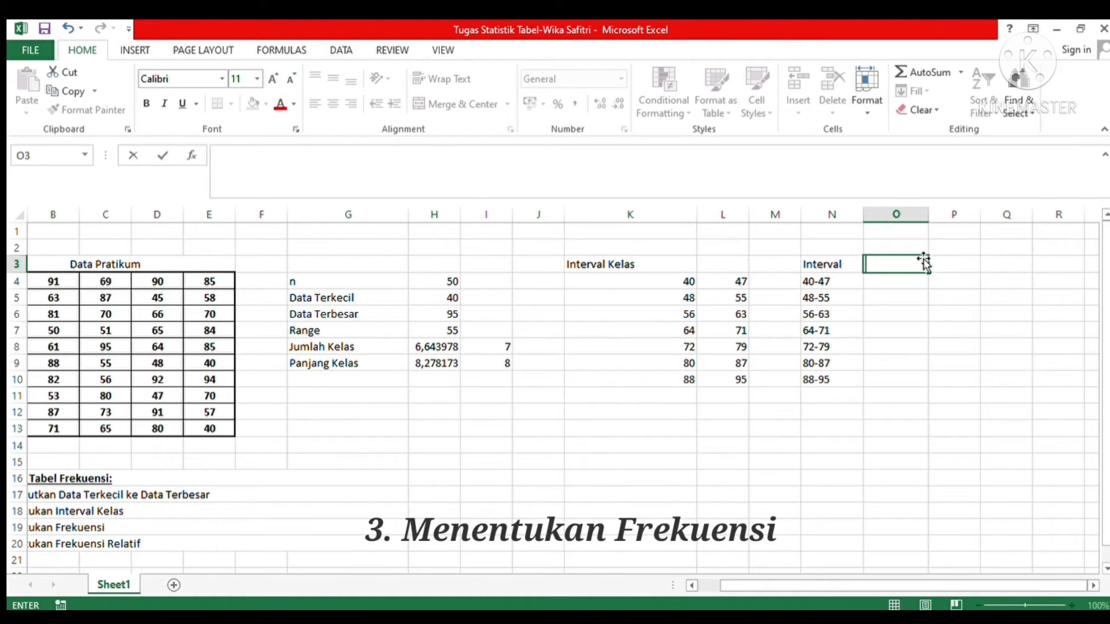
{"action": "key", "text": "BackSpace"}
{"action": "type", "text": "Frekuensi"}
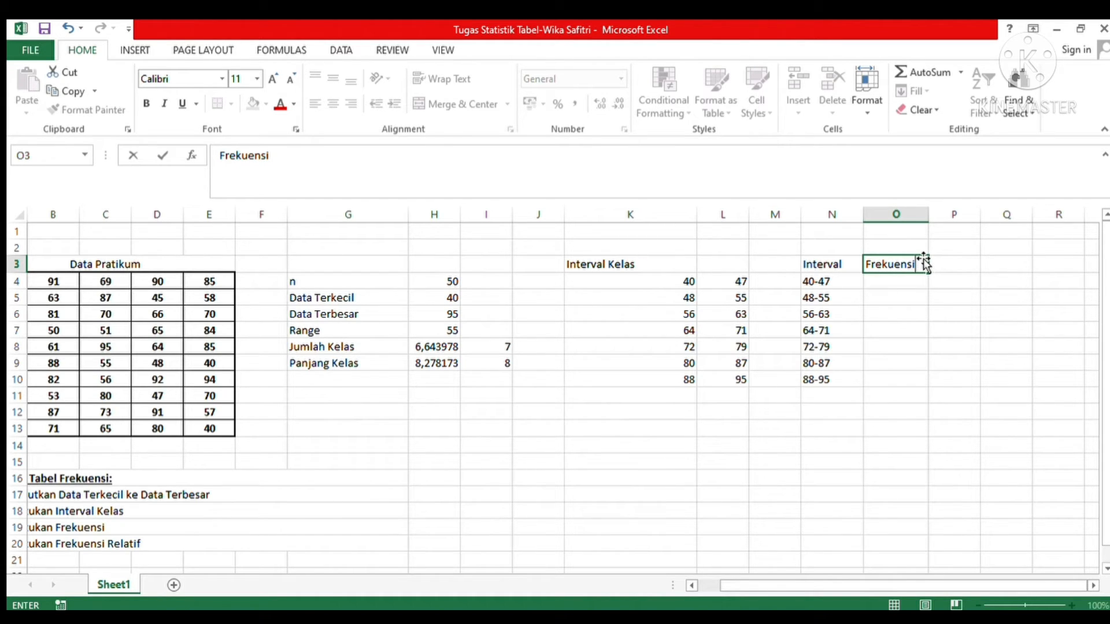
{"action": "left_click", "coordinate": [893, 313]}
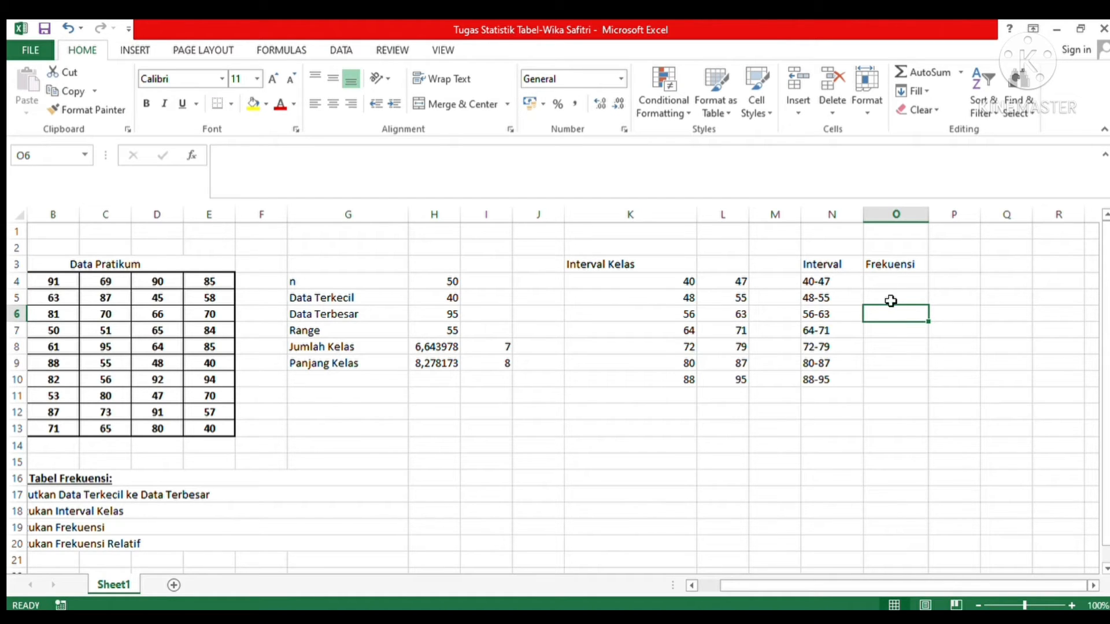
Step: Calculate the class frequencies in O4:O10 with the array formula =FREQUENCY(A4:E13;L4:L10)
{"action": "left_click", "coordinate": [892, 281]}
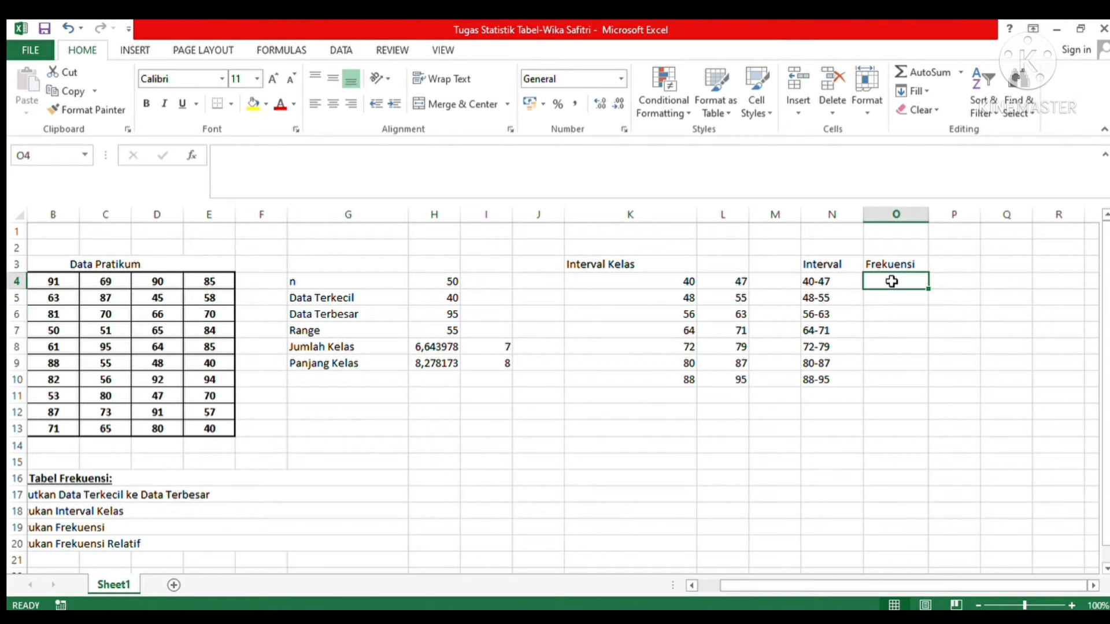
{"action": "left_click_drag", "start_coordinate": [928, 289], "coordinate": [932, 389]}
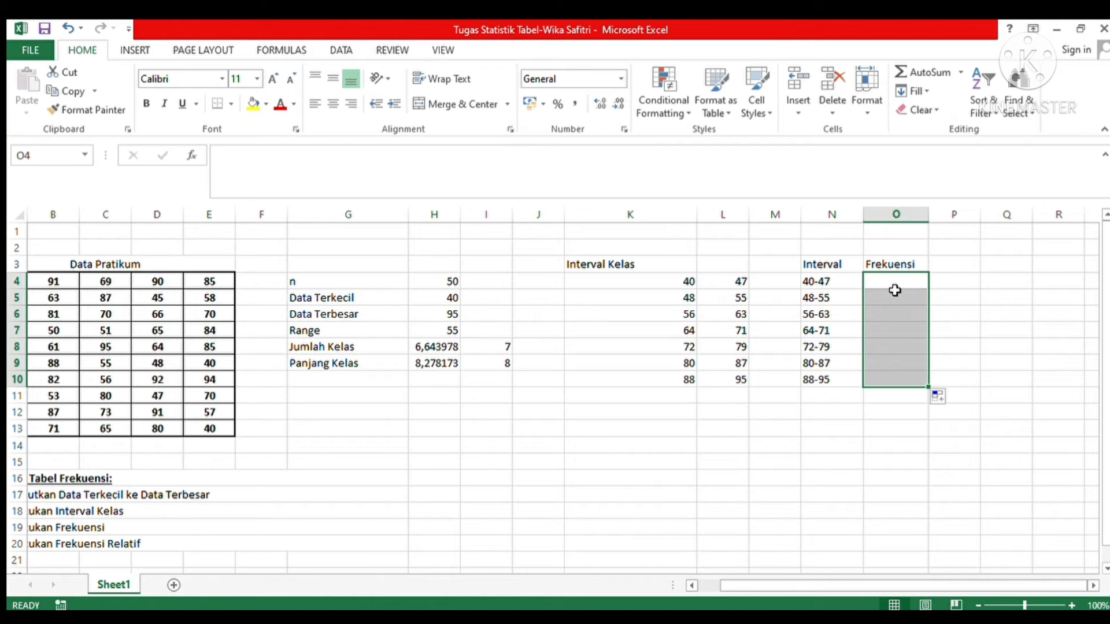
{"action": "type", "text": "=F"}
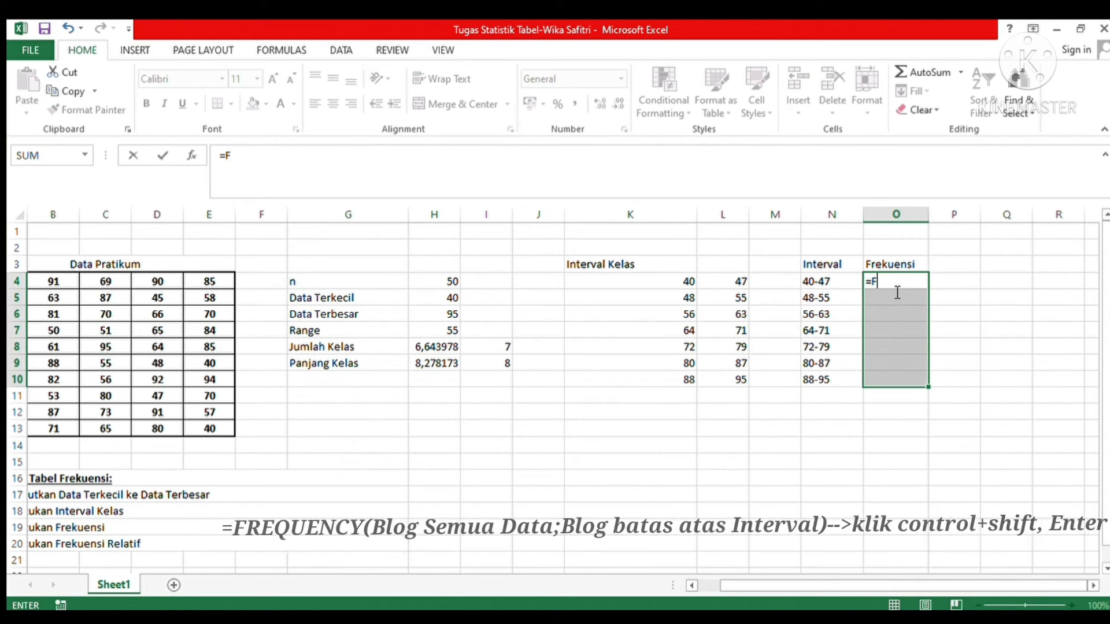
{"action": "type", "text": "RE"}
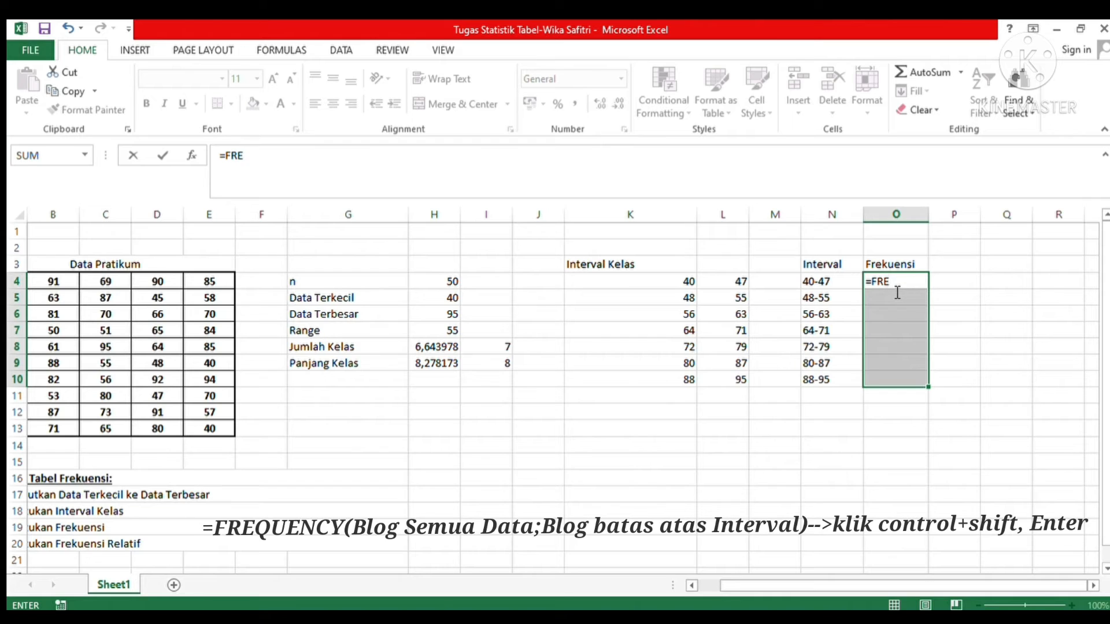
{"action": "type", "text": "QUENCY("}
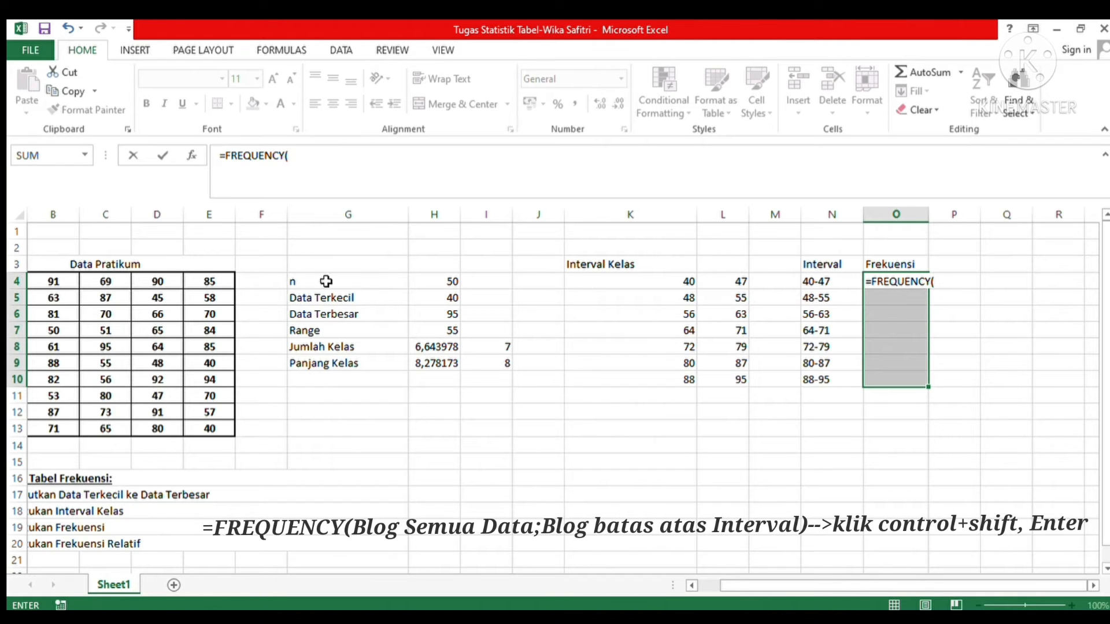
{"action": "left_click_drag", "start_coordinate": [829, 591], "coordinate": [733, 602]}
{"action": "left_click", "coordinate": [51, 282]}
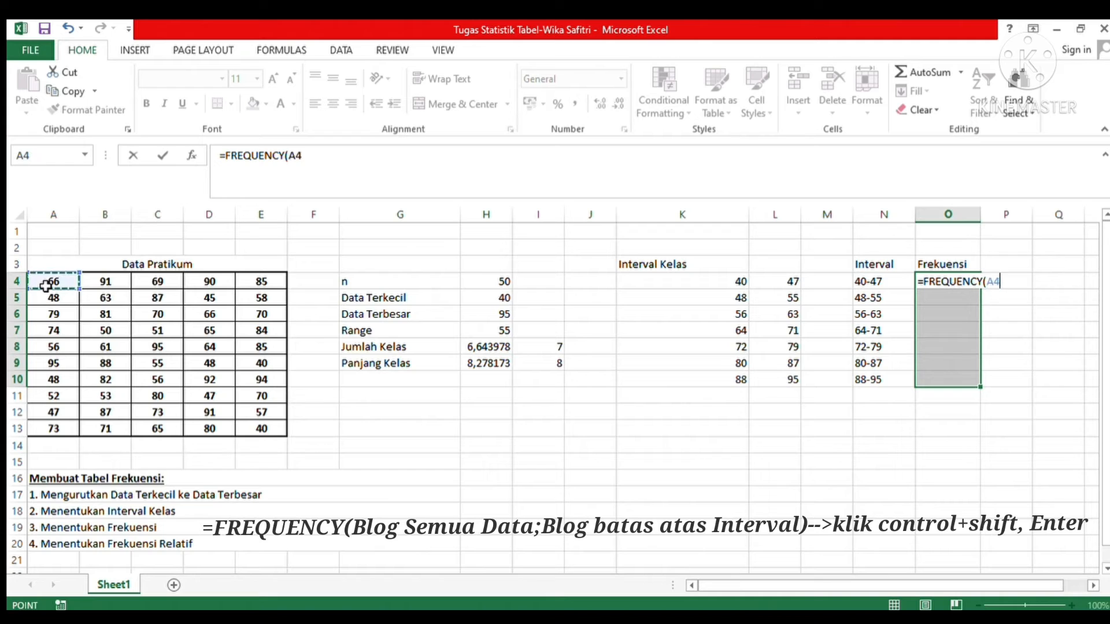
{"action": "left_click_drag", "start_coordinate": [83, 299], "coordinate": [284, 445]}
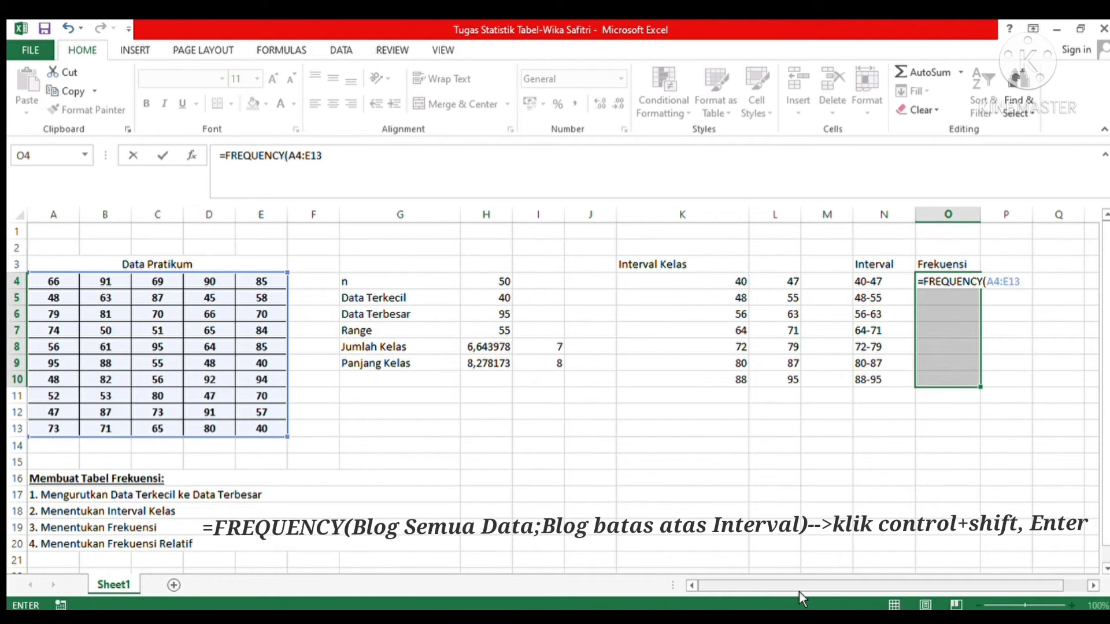
{"action": "left_click_drag", "start_coordinate": [810, 591], "coordinate": [907, 603]}
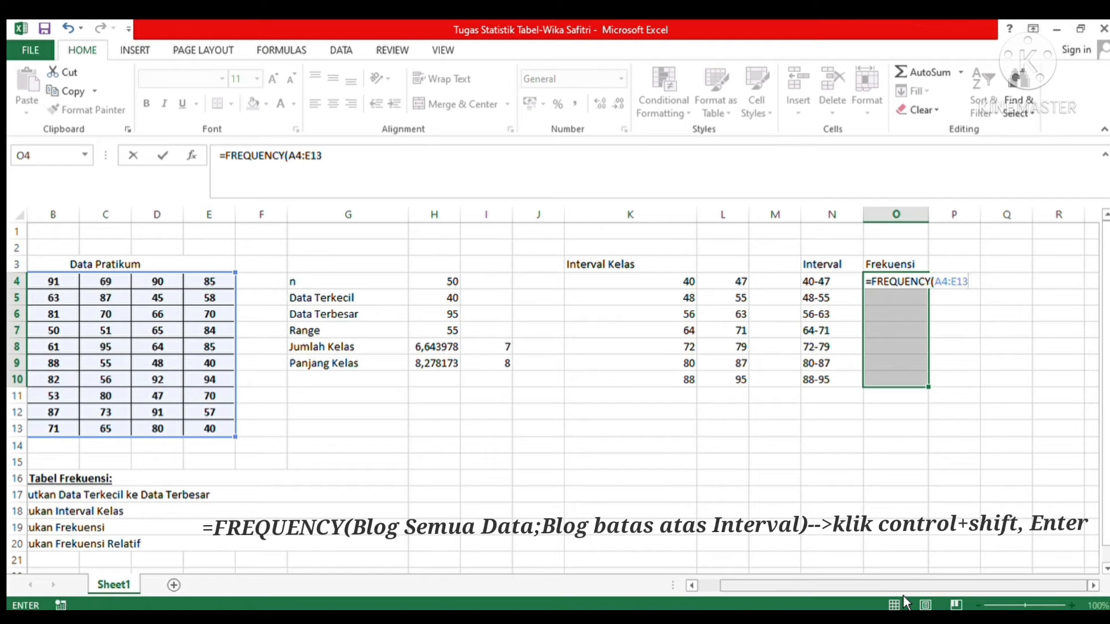
{"action": "type", "text": ";"}
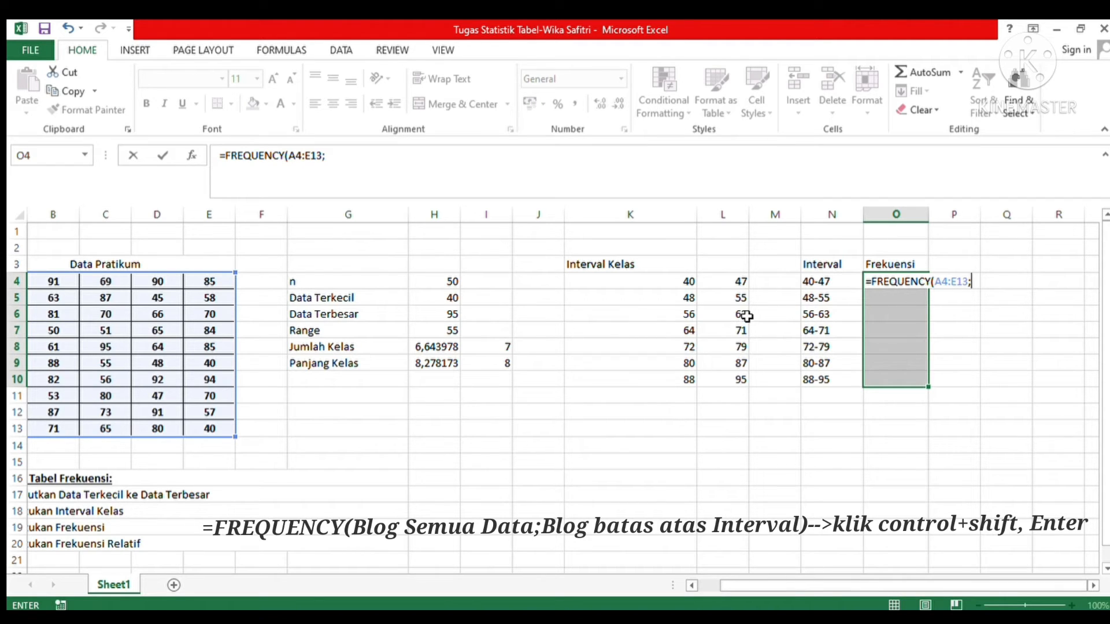
{"action": "left_click", "coordinate": [718, 281]}
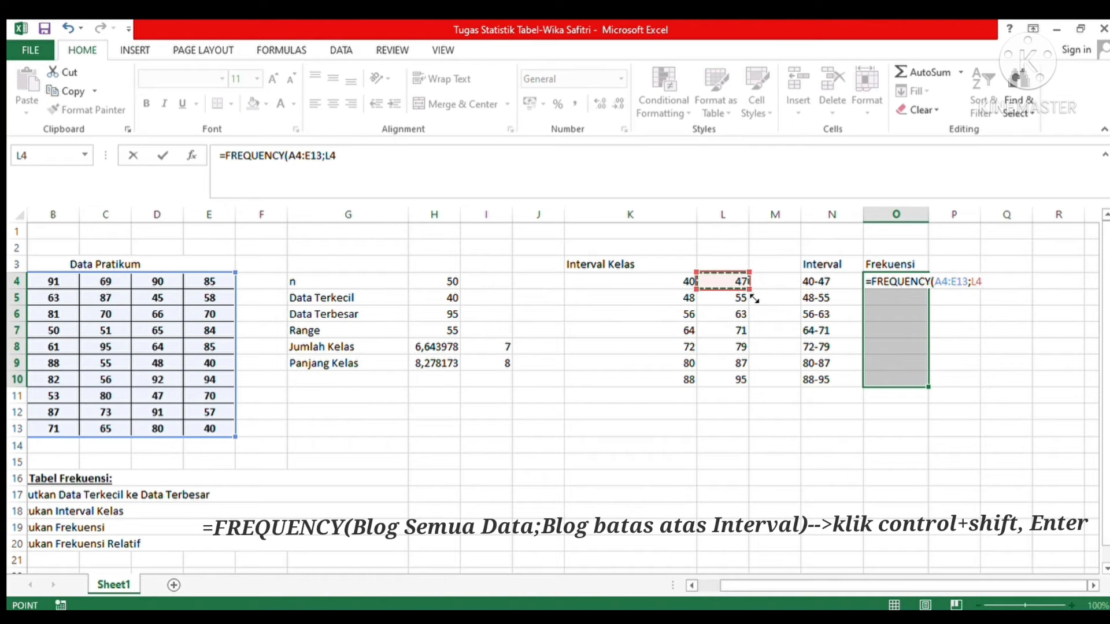
{"action": "left_click_drag", "start_coordinate": [754, 298], "coordinate": [753, 395]}
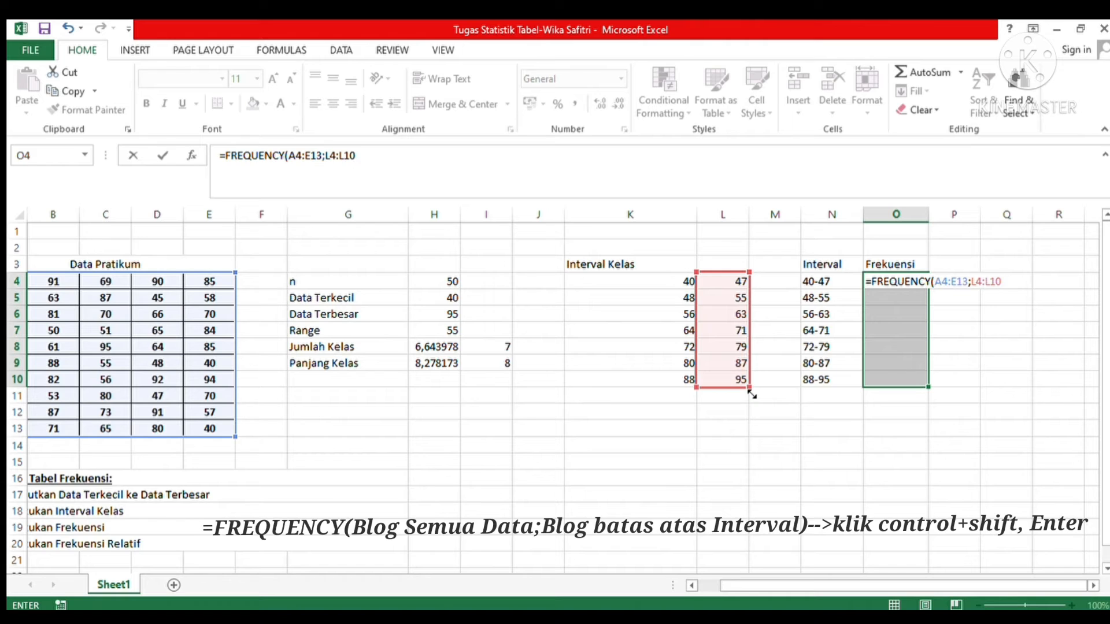
{"action": "key", "text": "ctrl+shift+Return"}
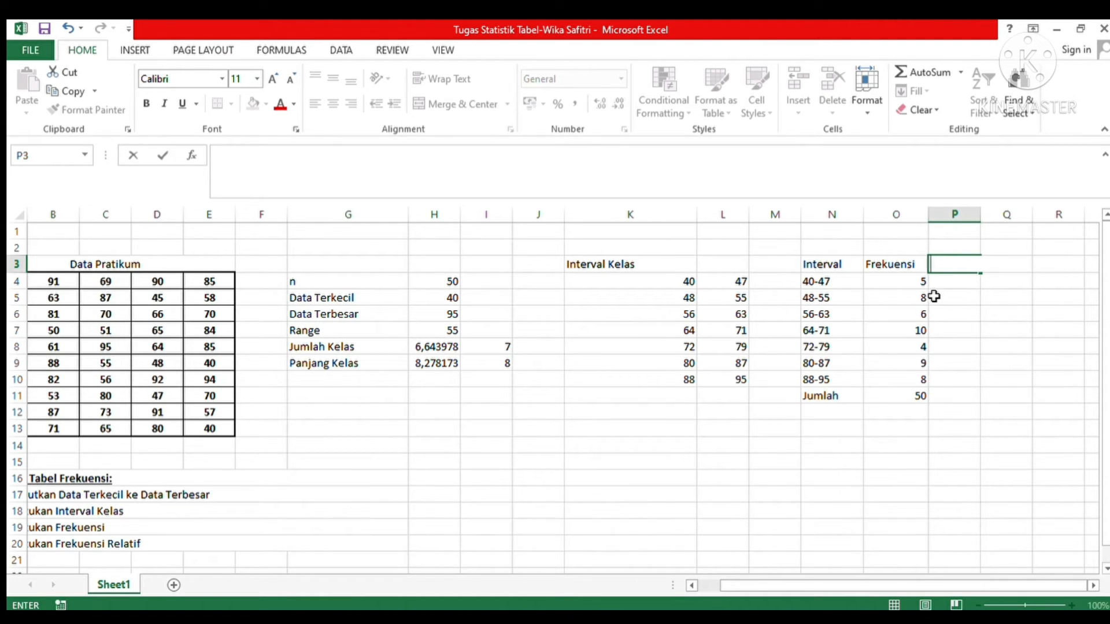
Step: Enter the heading "Frekuensi Relatif" in P3, beside the "Frekuensi" heading
{"action": "type", "text": "Frekuensi Re"}
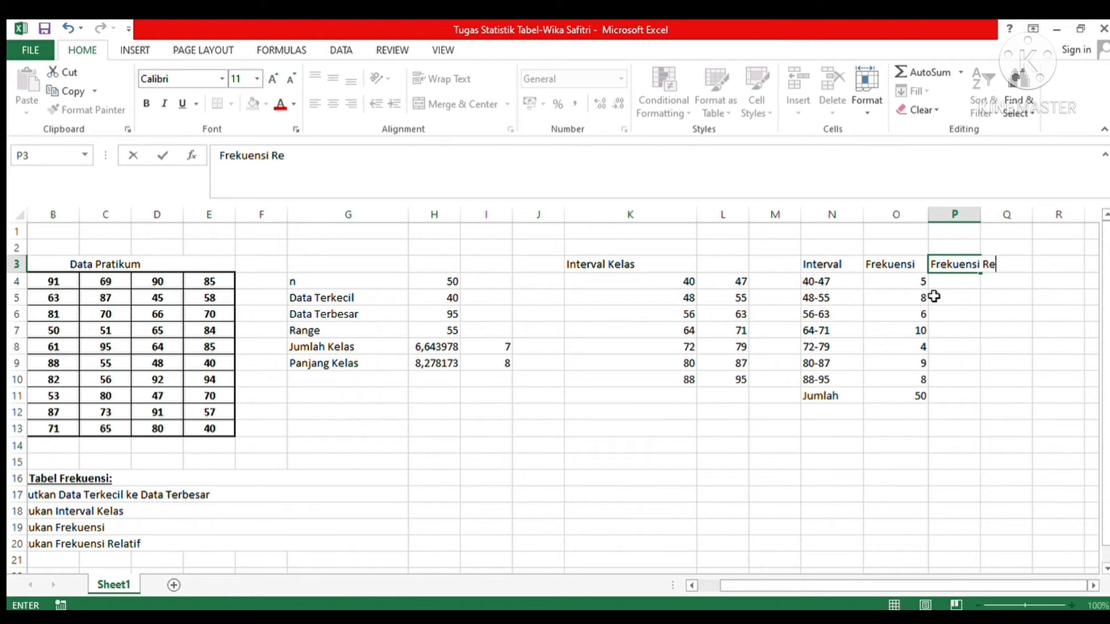
{"action": "type", "text": "latif"}
Step: Calculate the first class's relative frequency in P4 with the formula =(O4/50)*100
{"action": "left_click", "coordinate": [942, 286]}
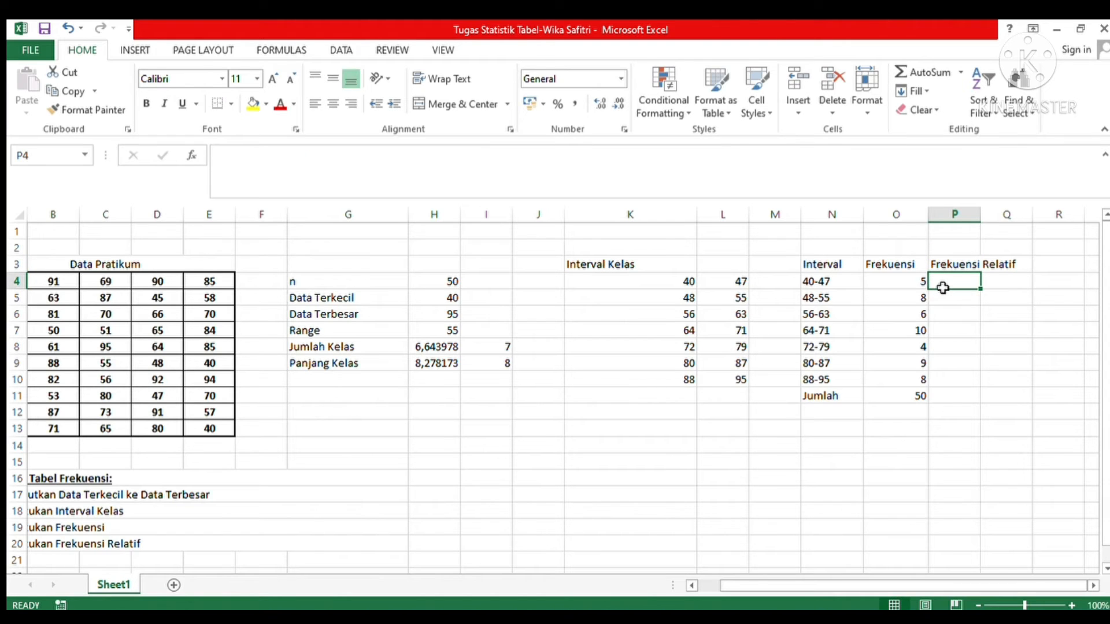
{"action": "type", "text": "="}
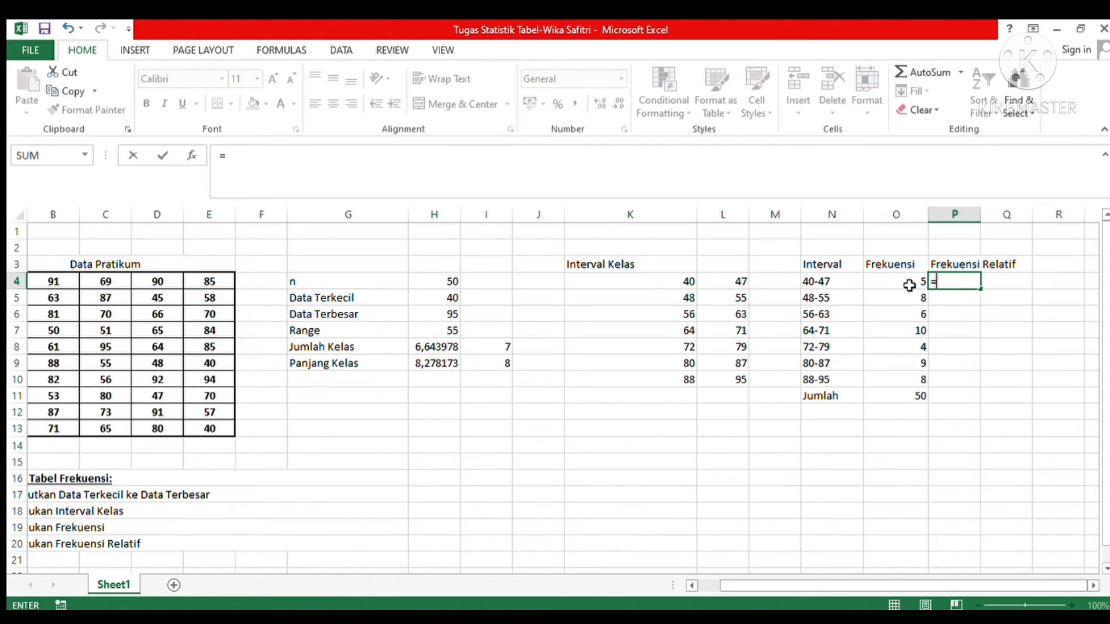
{"action": "type", "text": "("}
{"action": "left_click", "coordinate": [909, 285]}
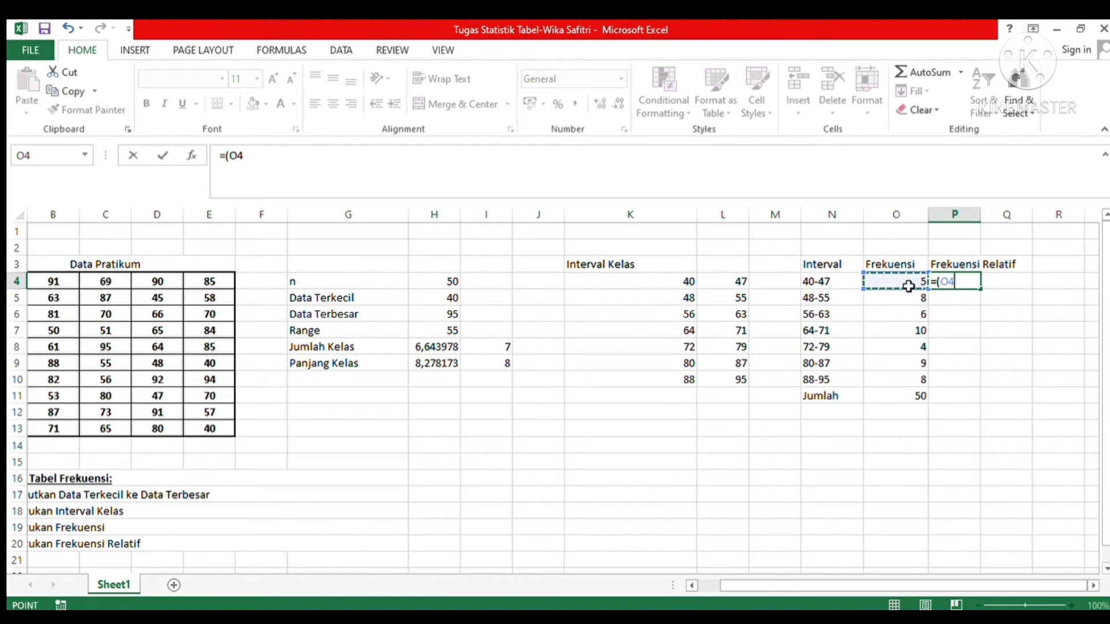
{"action": "type", "text": "/"}
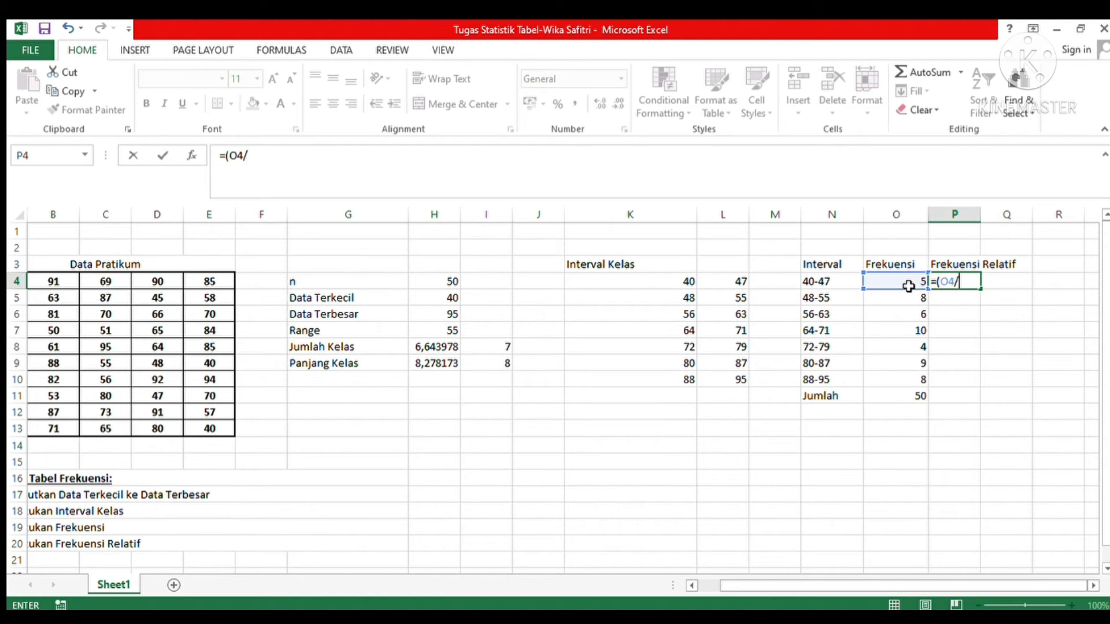
{"action": "type", "text": "50)*100"}
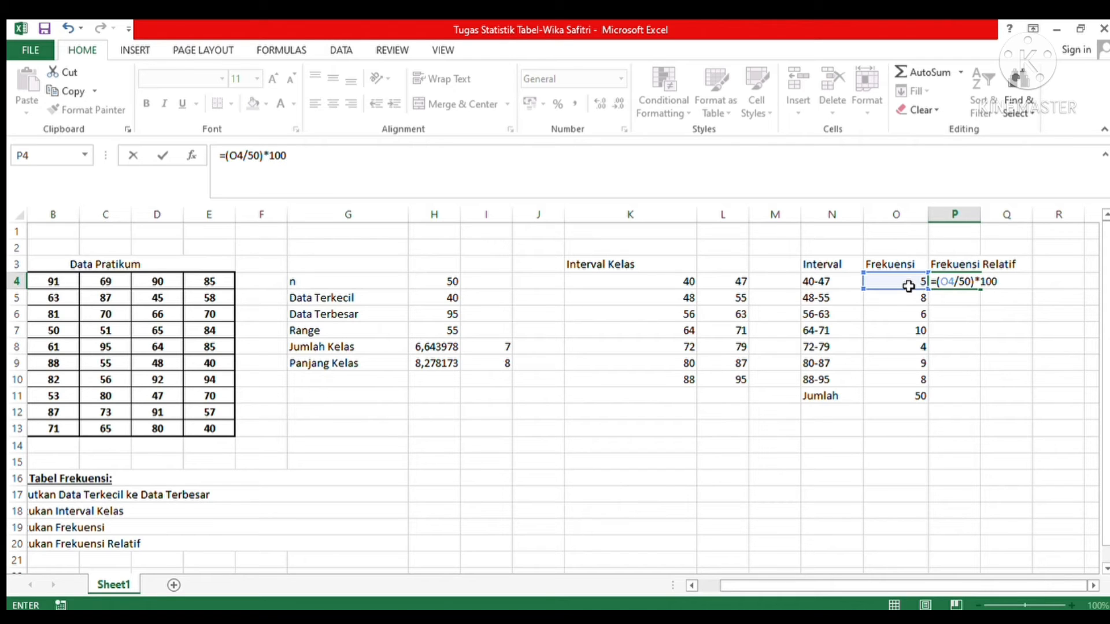
{"action": "key", "text": "Return"}
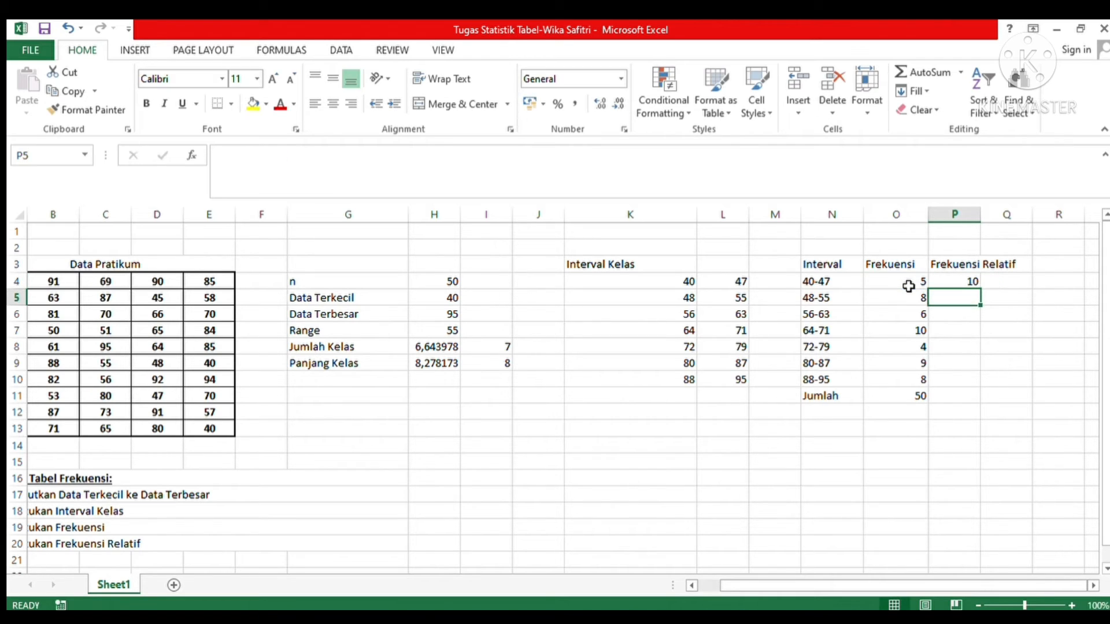
Step: Fill the relative frequency formula from P4 down to P10
{"action": "left_click", "coordinate": [955, 283]}
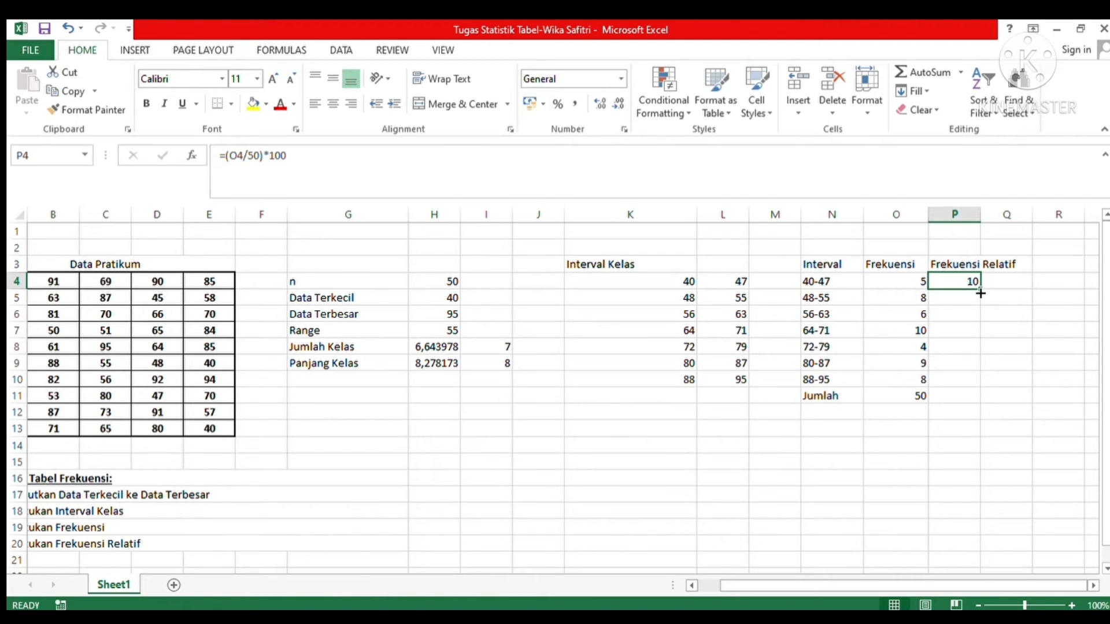
{"action": "left_click_drag", "start_coordinate": [980, 293], "coordinate": [978, 390]}
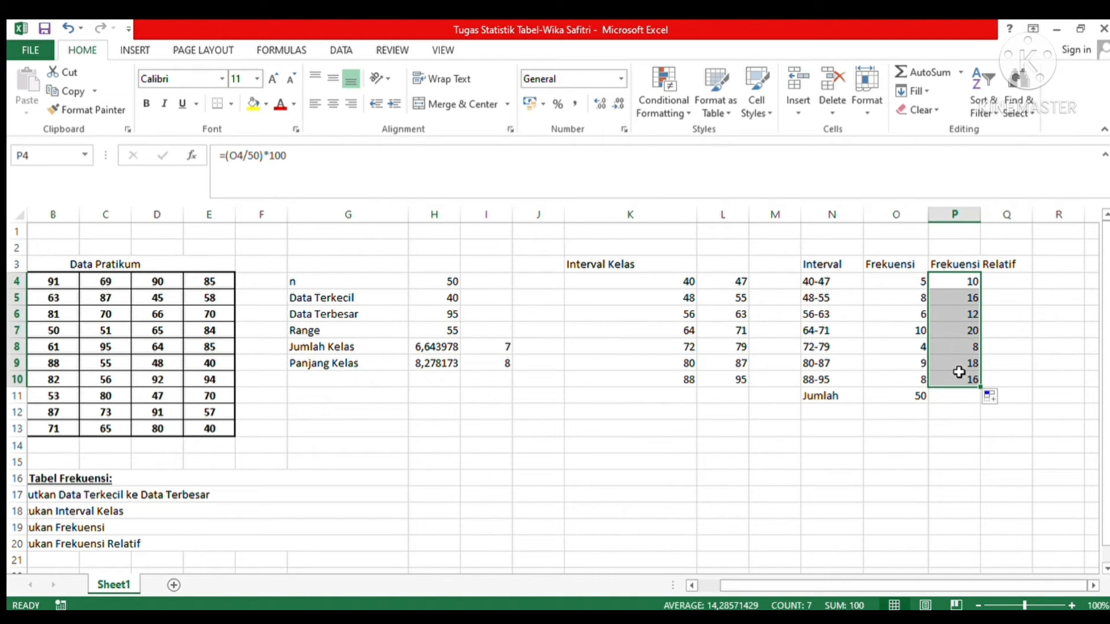
{"action": "left_click", "coordinate": [937, 473]}
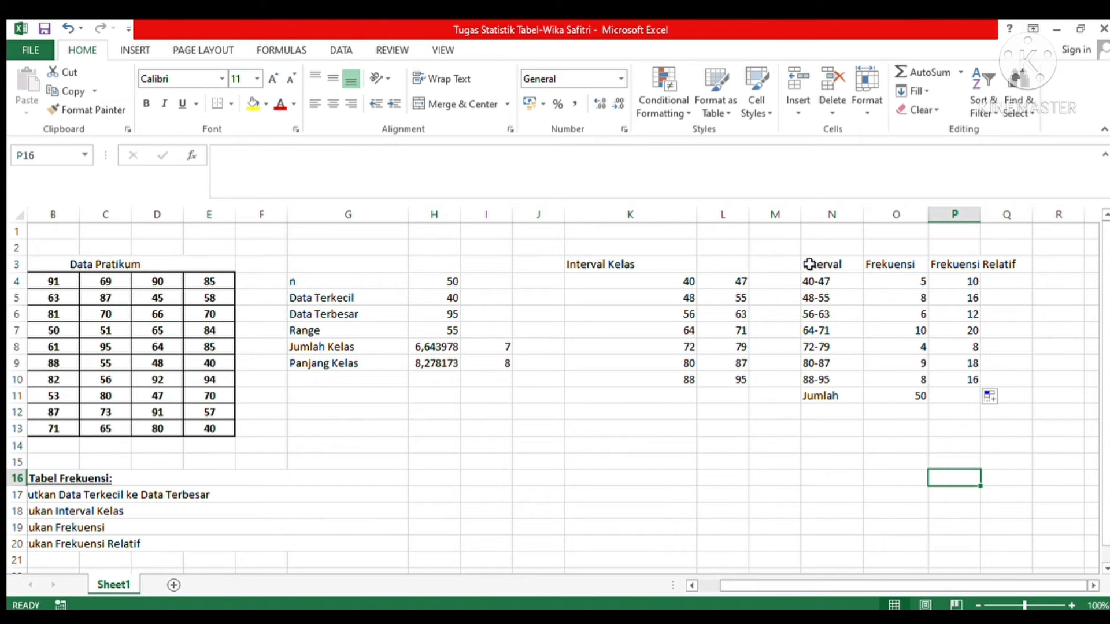
Step: Widen the "Frekuensi Relatif" column P to fit its heading, and widen the "Interval" column N slightly
{"action": "left_click", "coordinate": [812, 264]}
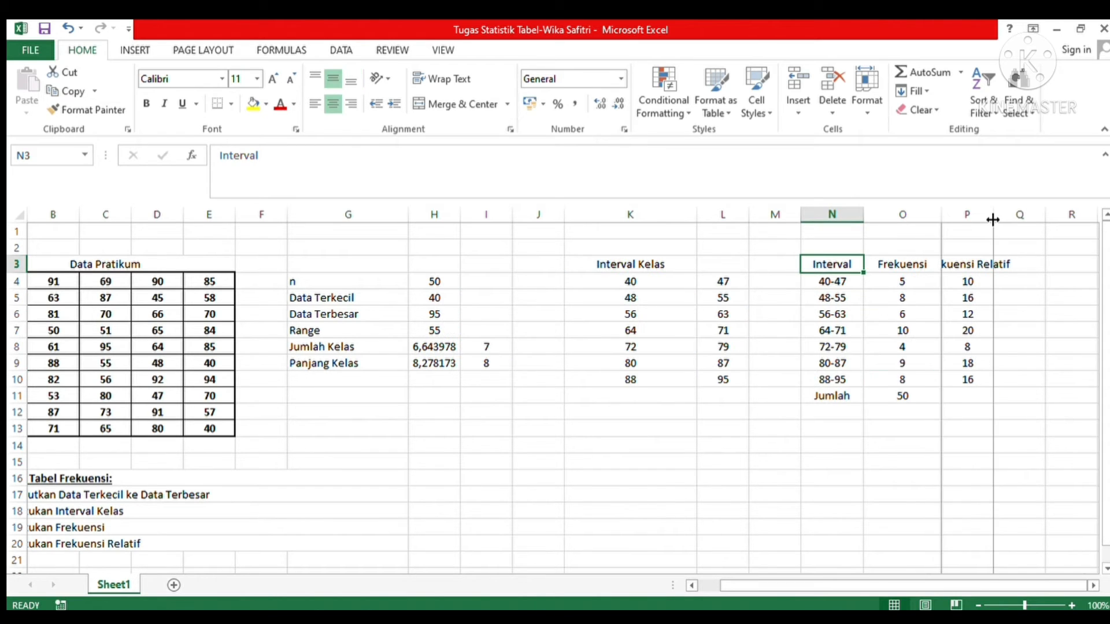
{"action": "left_click_drag", "start_coordinate": [993, 219], "coordinate": [1047, 217]}
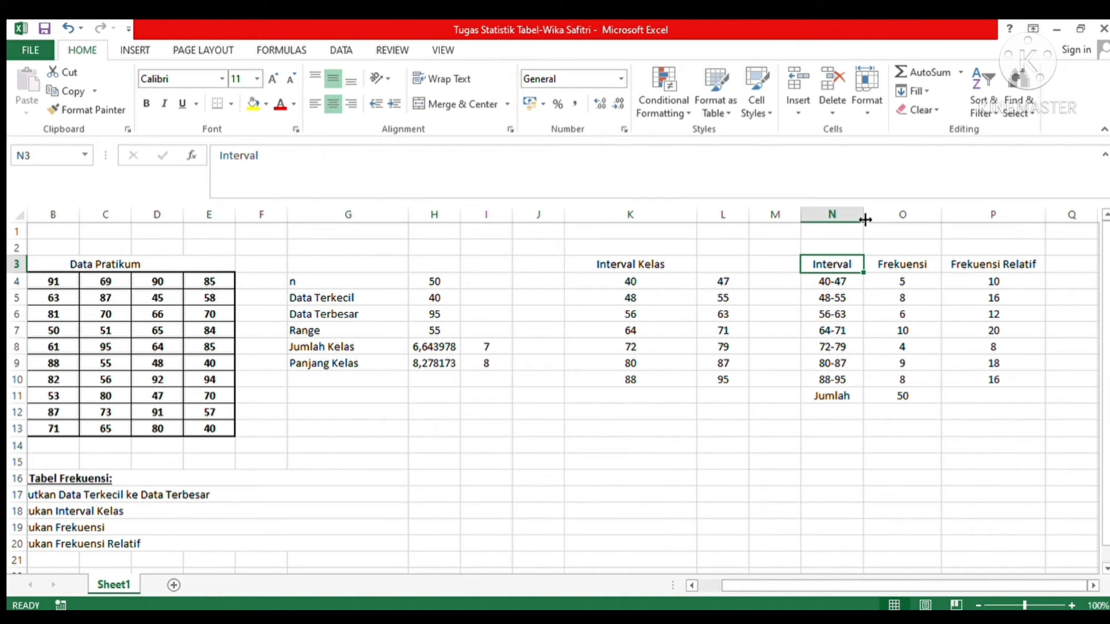
{"action": "left_click_drag", "start_coordinate": [865, 217], "coordinate": [876, 217]}
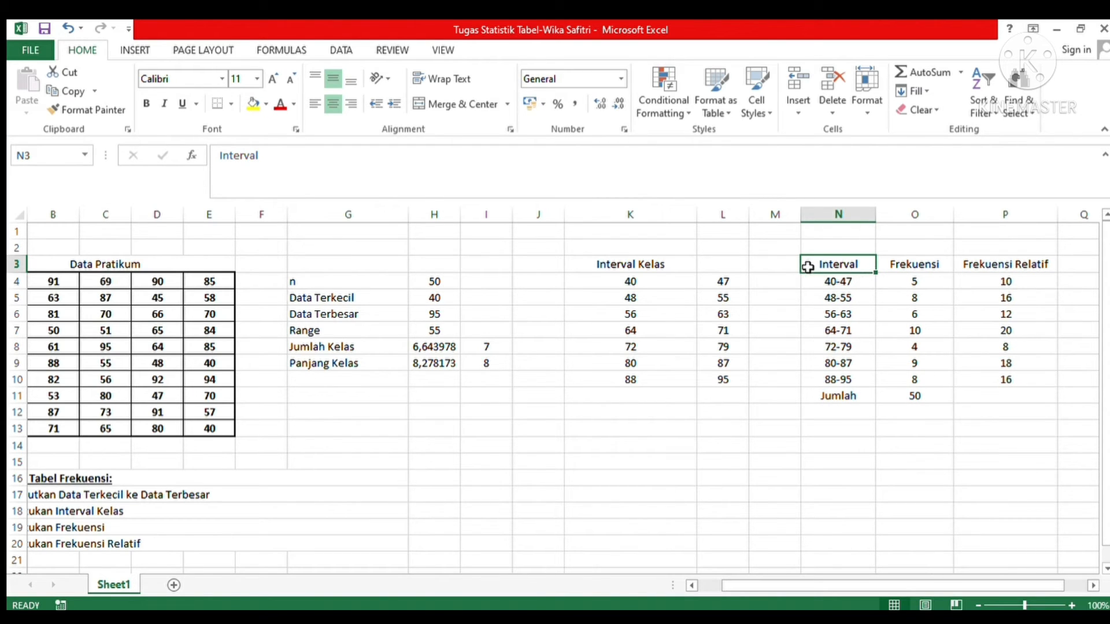
{"action": "left_click", "coordinate": [882, 318]}
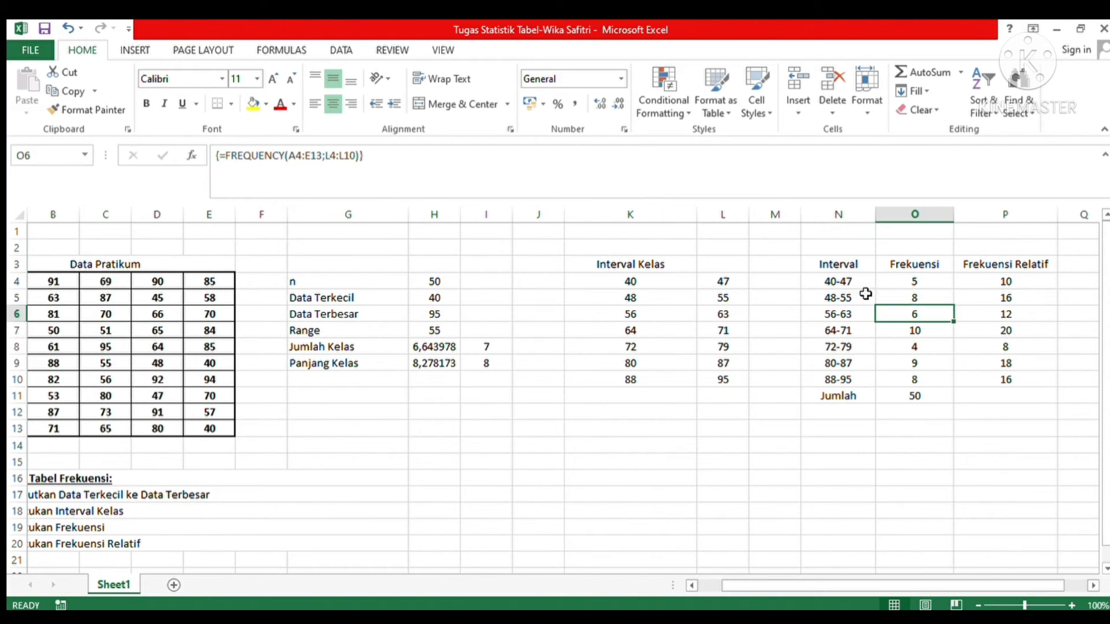
Step: Apply all borders to the frequency table in N3:P10, leaving out the "Jumlah" row
{"action": "left_click_drag", "start_coordinate": [838, 264], "coordinate": [999, 382]}
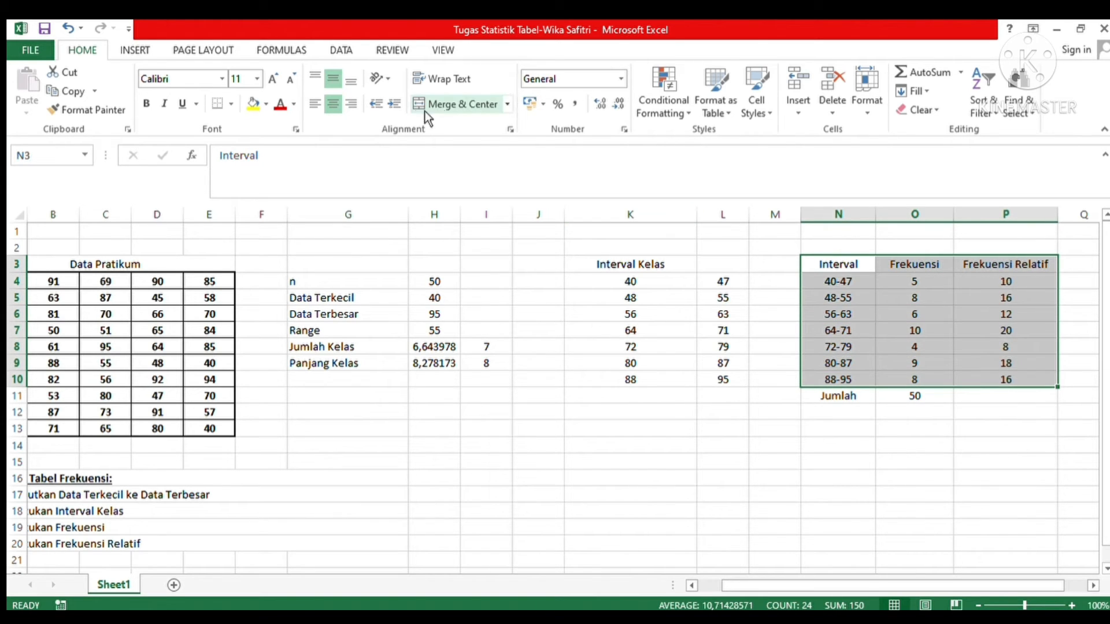
{"action": "left_click", "coordinate": [233, 109]}
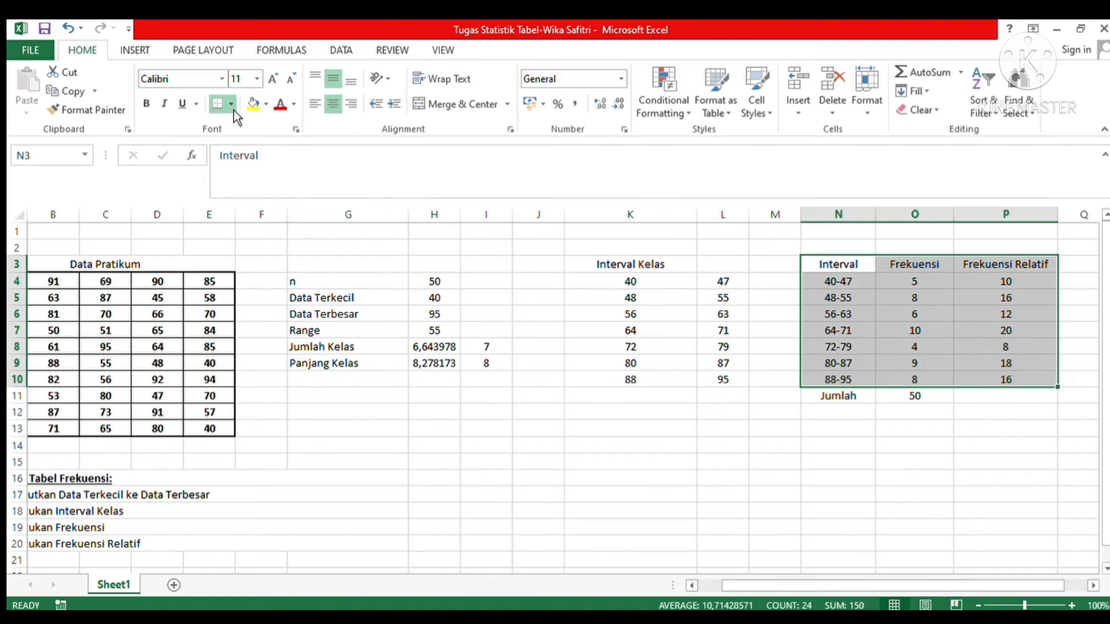
{"action": "left_click", "coordinate": [254, 247]}
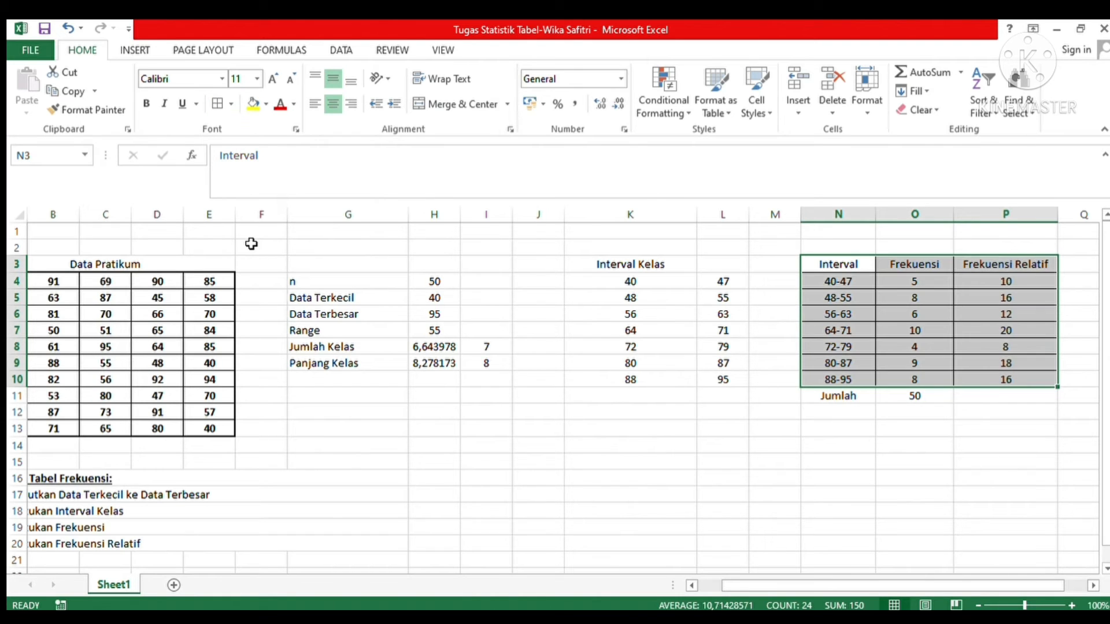
{"action": "left_click", "coordinate": [833, 480]}
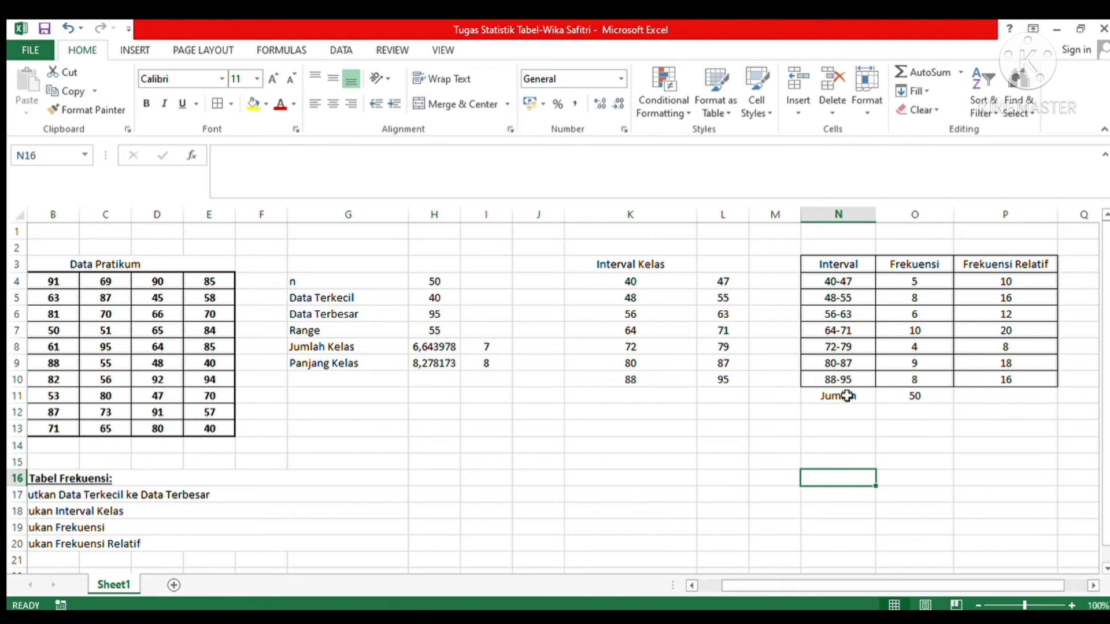
{"action": "left_click", "coordinate": [808, 269]}
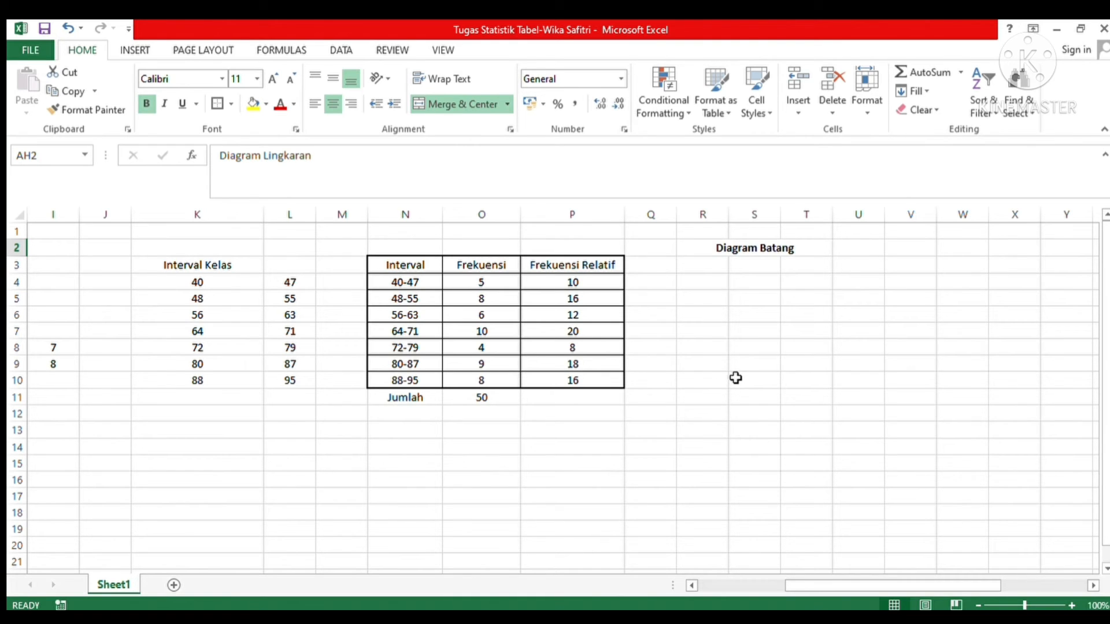
Step: Insert a 2-D clustered column chart of the intervals and frequencies in N3:O10
{"action": "left_click", "coordinate": [420, 265]}
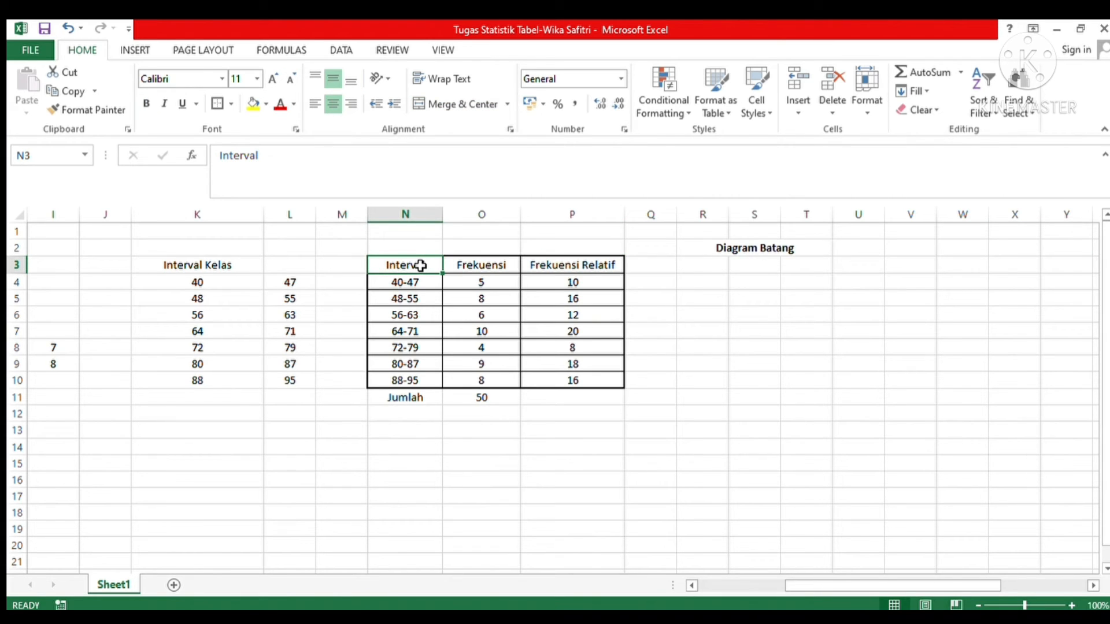
{"action": "left_click_drag", "start_coordinate": [420, 266], "coordinate": [478, 383]}
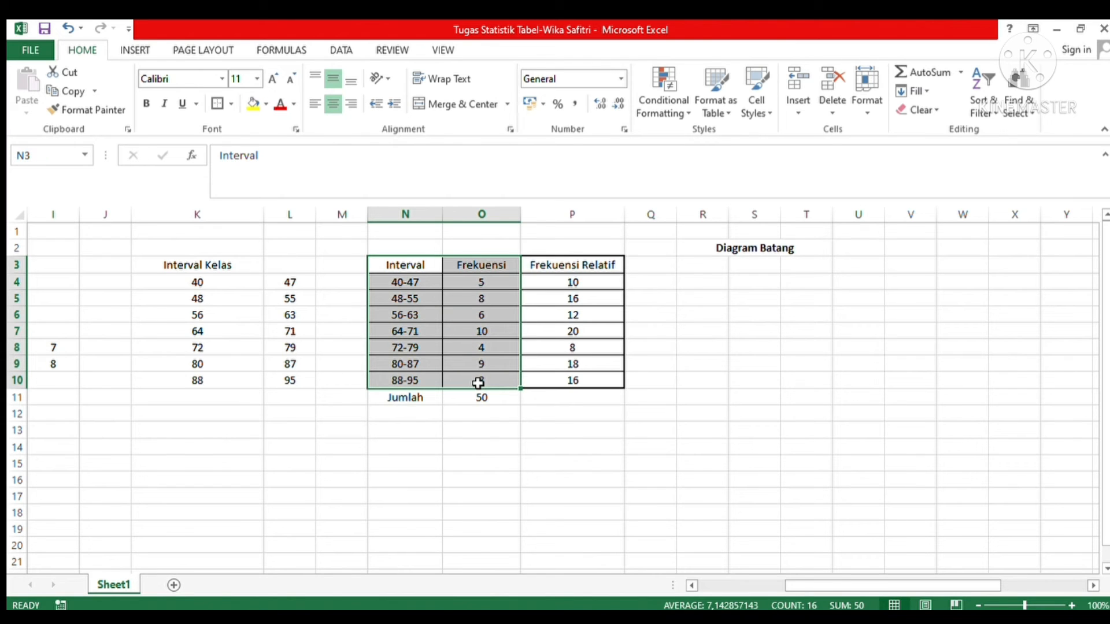
{"action": "left_click", "coordinate": [150, 54]}
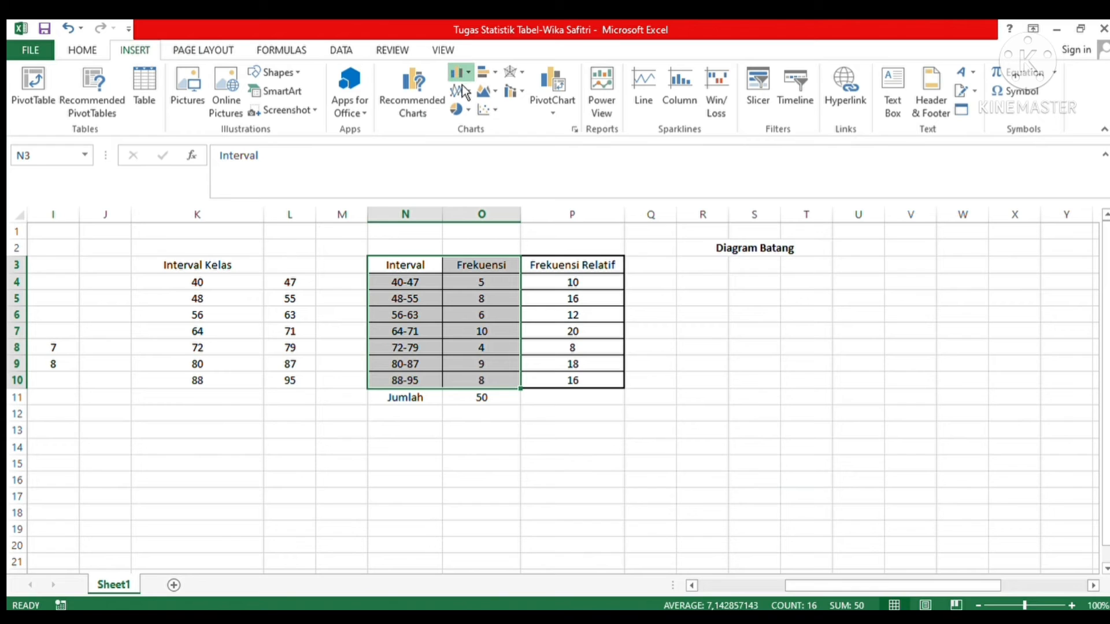
{"action": "left_click", "coordinate": [481, 139]}
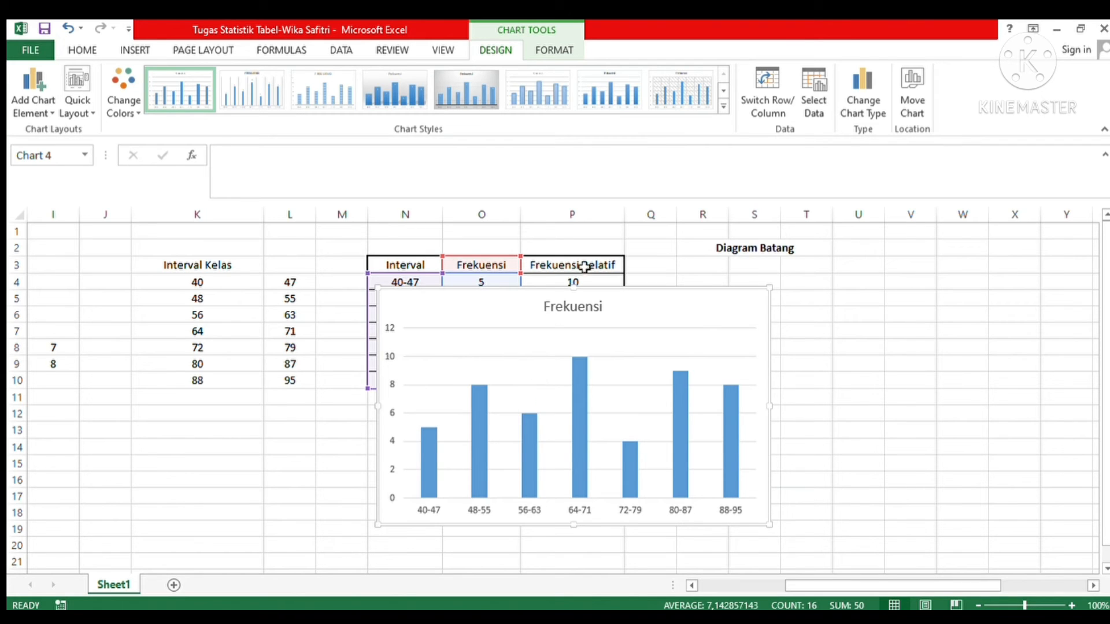
Step: Replace the column chart's title with "Data Praktikum"
{"action": "left_click", "coordinate": [603, 308]}
{"action": "left_click", "coordinate": [603, 308]}
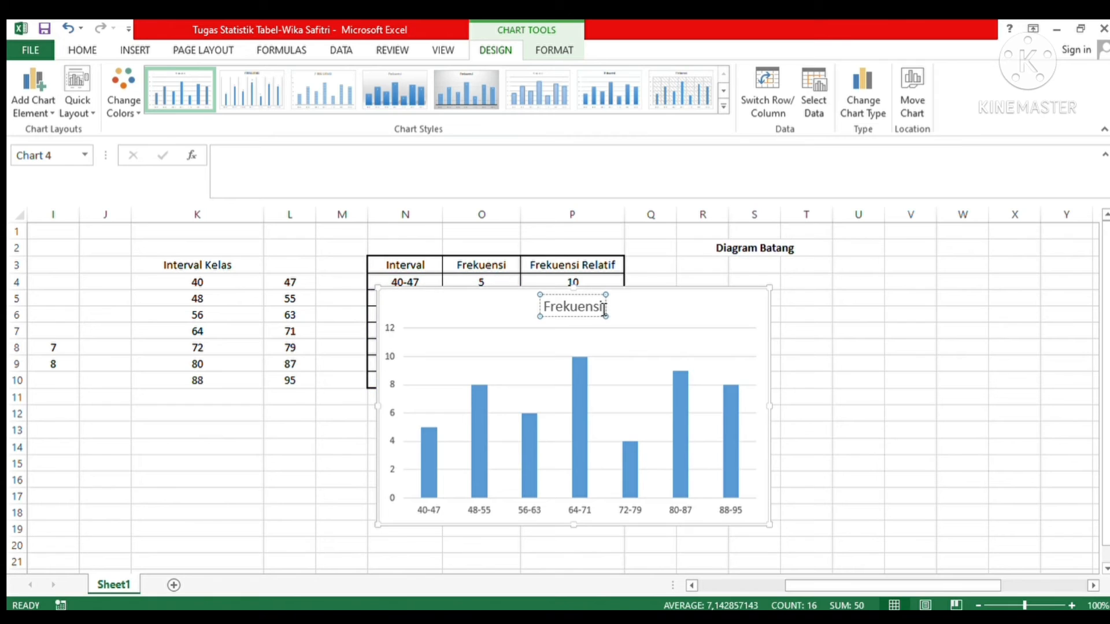
{"action": "key", "text": "BackSpace"}
{"action": "key", "text": "BackSpace"}
{"action": "key", "text": "BackSpace"}
{"action": "key", "text": "BackSpace"}
{"action": "key", "text": "BackSpace"}
{"action": "key", "text": "BackSpace"}
{"action": "key", "text": "BackSpace"}
{"action": "key", "text": "BackSpace"}
{"action": "key", "text": "BackSpace"}
{"action": "type", "text": "D"}
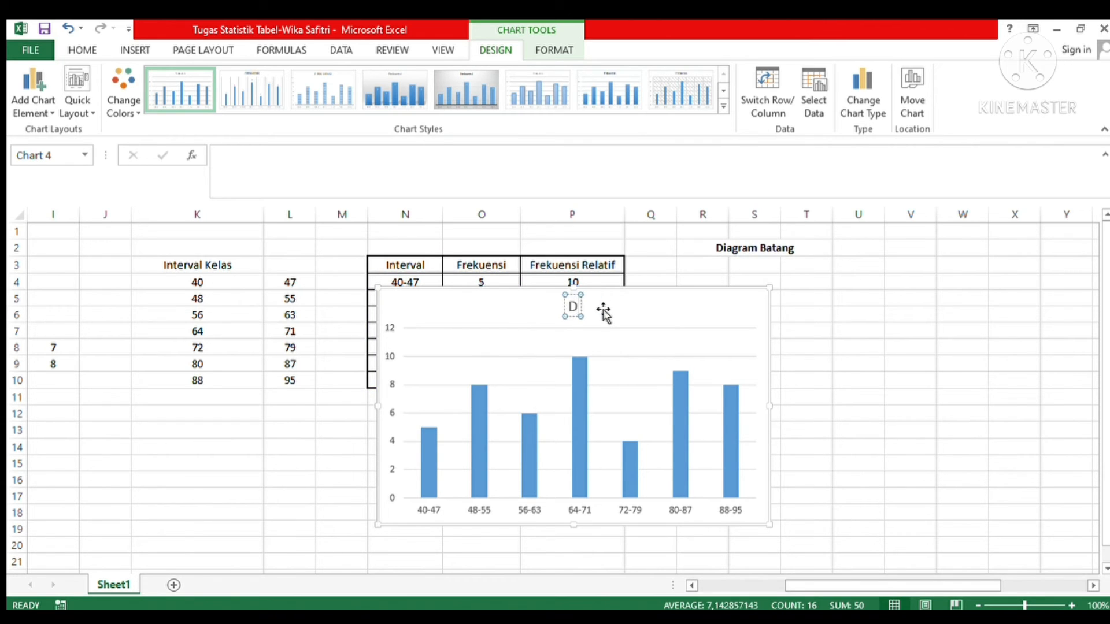
{"action": "type", "text": "ata P"}
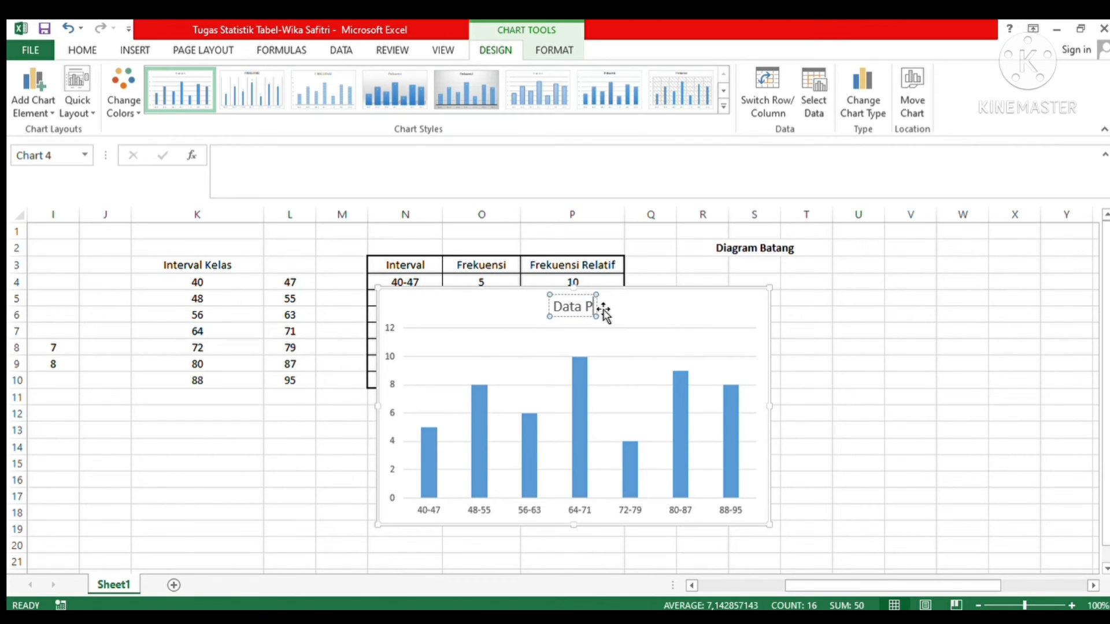
{"action": "type", "text": "raktikum"}
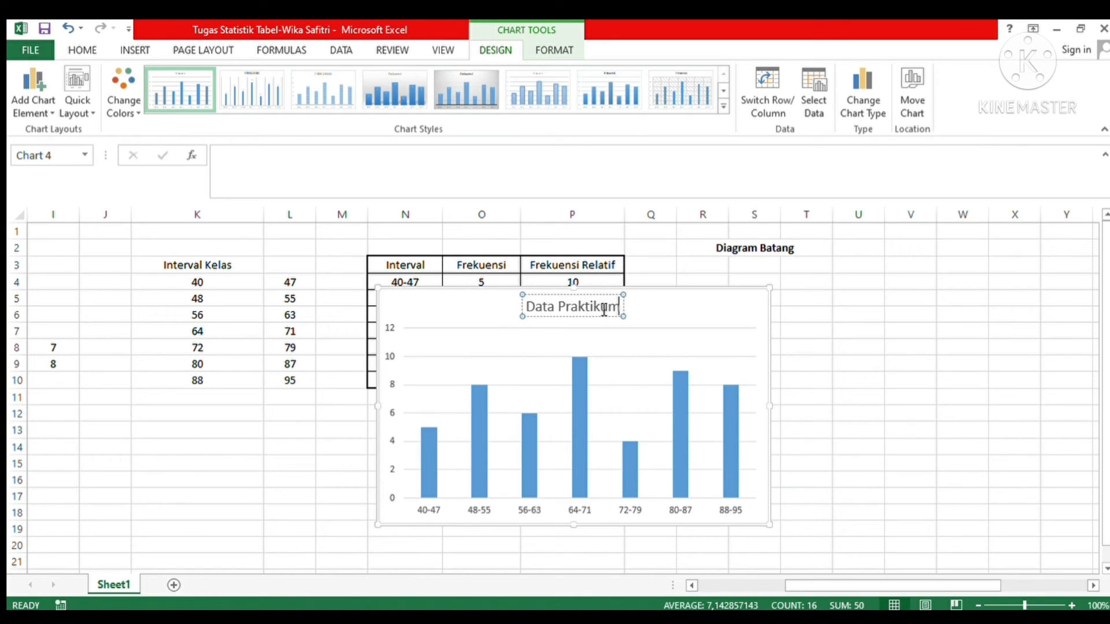
{"action": "left_click", "coordinate": [647, 370]}
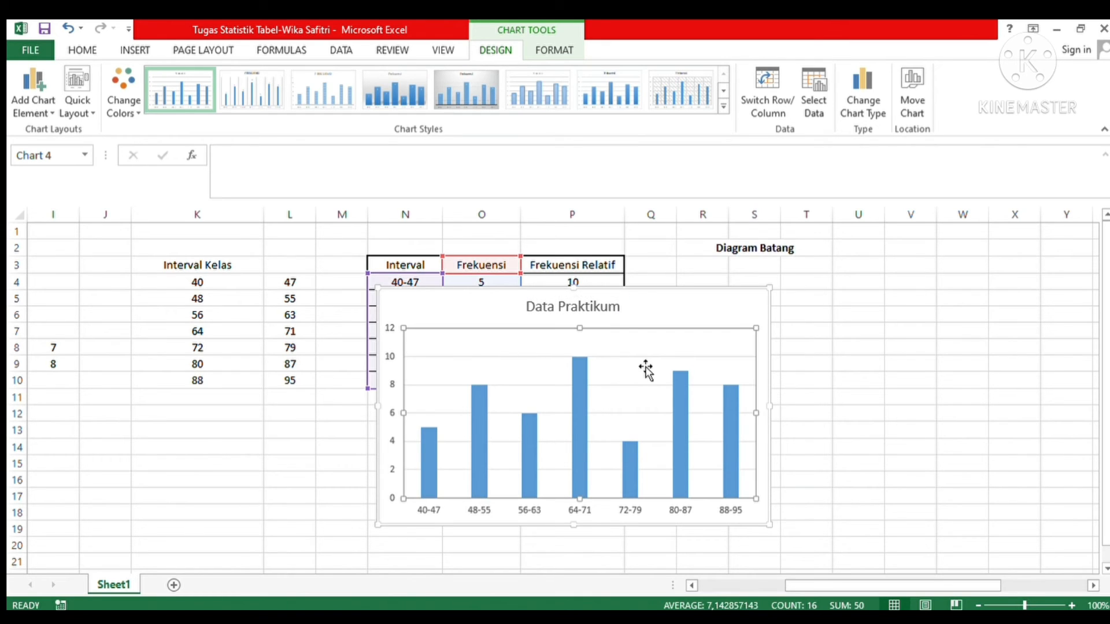
Step: Apply the grey gradient chart style with data labels to the column chart and move it beneath the "Diagram Batang" heading
{"action": "left_click", "coordinate": [467, 94]}
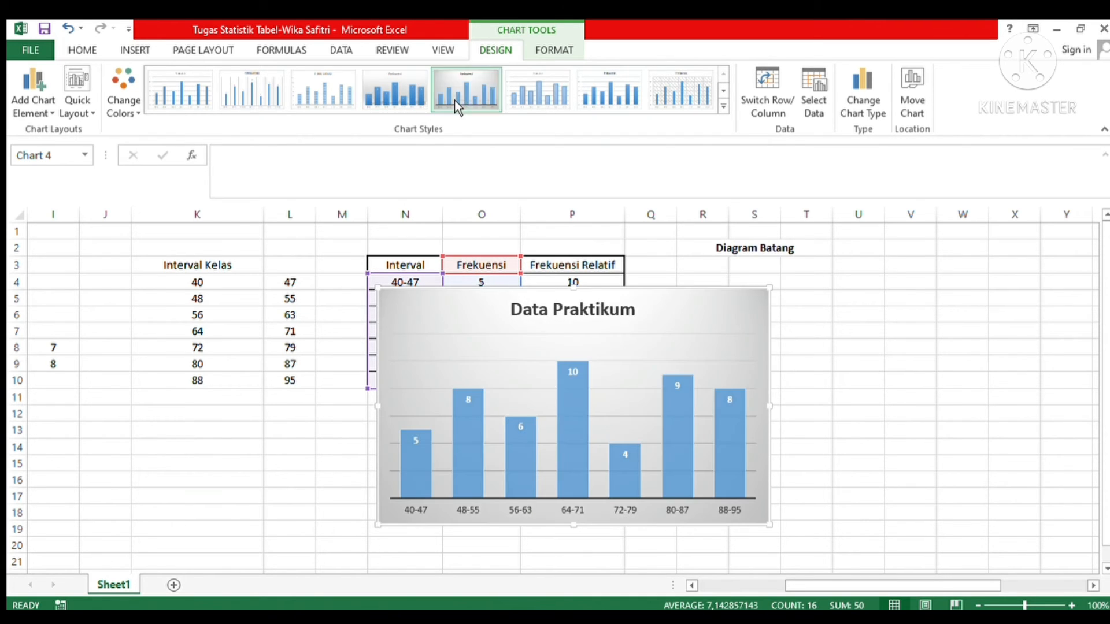
{"action": "left_click", "coordinate": [484, 363]}
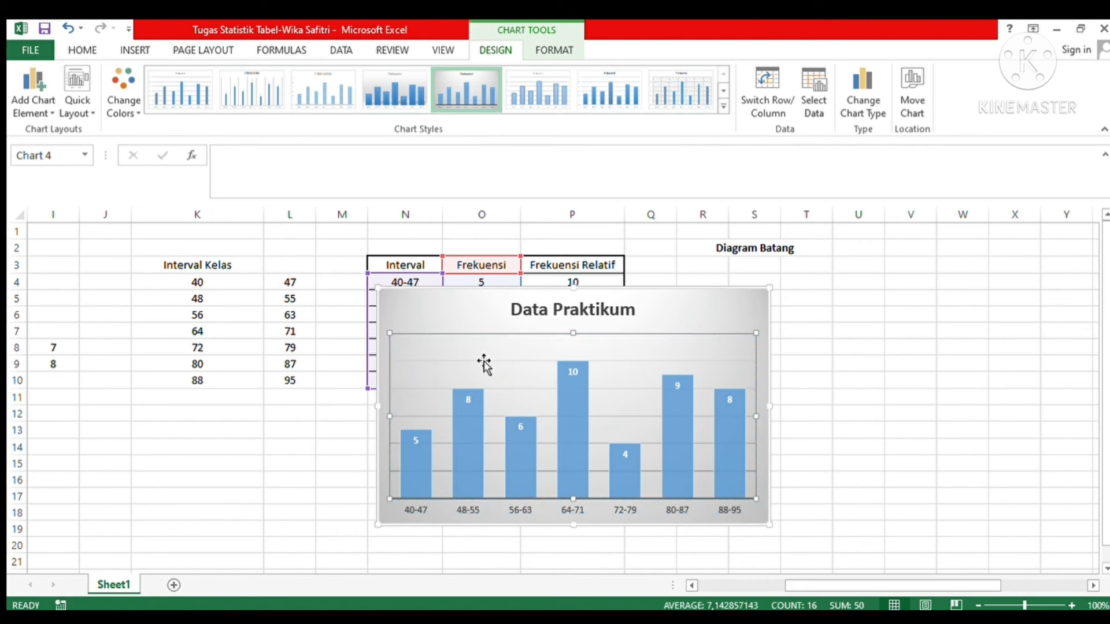
{"action": "left_click", "coordinate": [478, 321]}
{"action": "left_click_drag", "start_coordinate": [478, 321], "coordinate": [777, 290]}
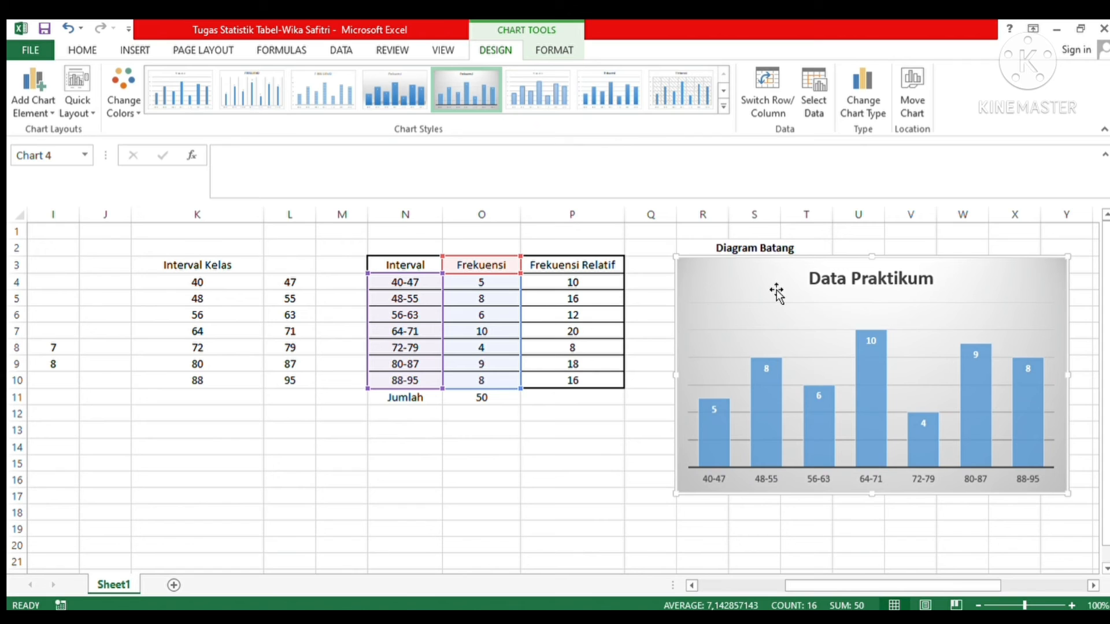
{"action": "left_click", "coordinate": [787, 527]}
Step: Insert a line chart with markers from the intervals and frequencies in N3:O10
{"action": "left_click_drag", "start_coordinate": [820, 595], "coordinate": [862, 602]}
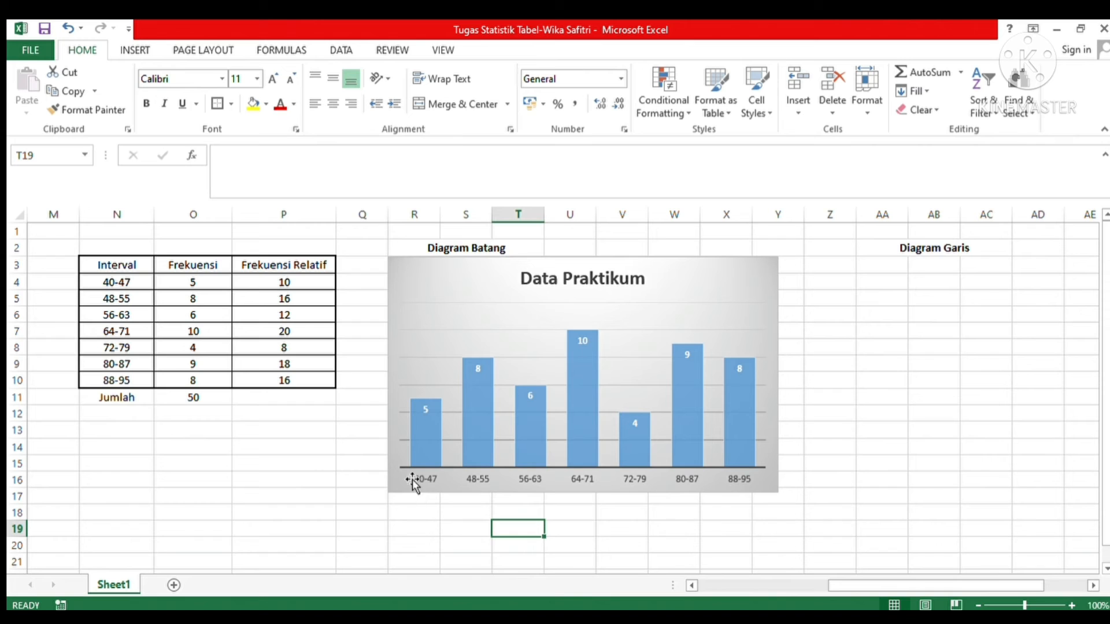
{"action": "left_click_drag", "start_coordinate": [848, 589], "coordinate": [782, 590]}
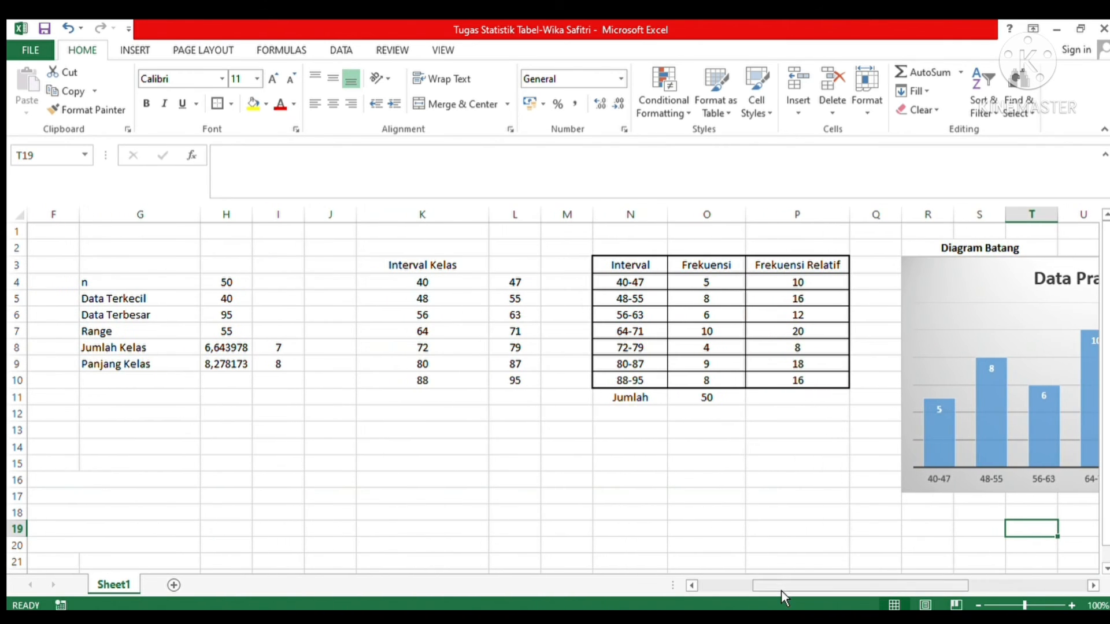
{"action": "left_click", "coordinate": [609, 265]}
{"action": "left_click_drag", "start_coordinate": [610, 266], "coordinate": [702, 380]}
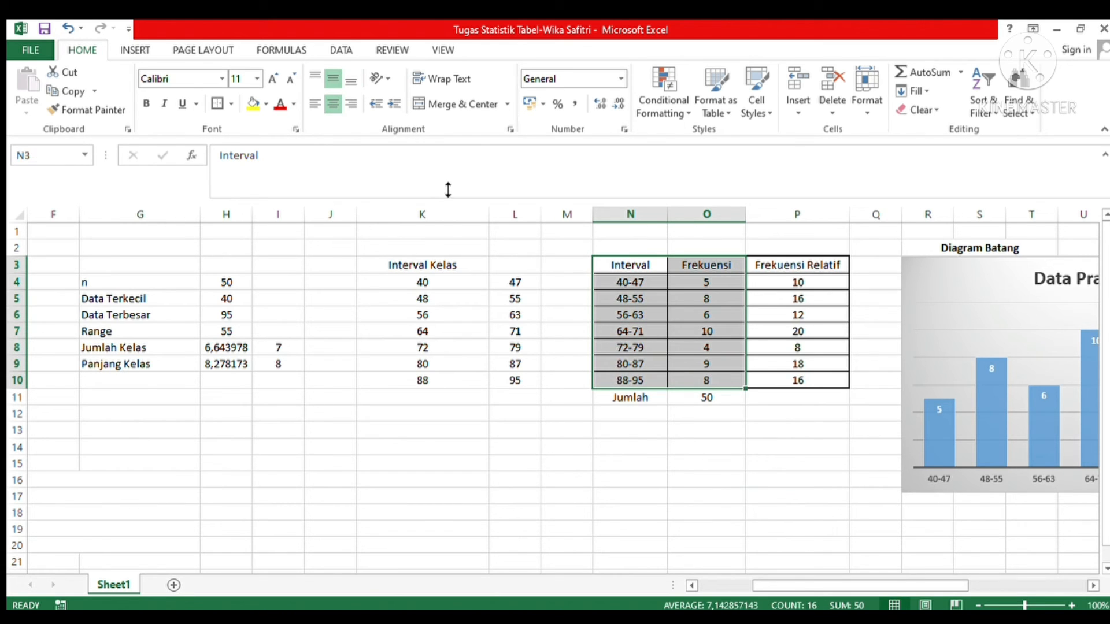
{"action": "left_click", "coordinate": [135, 52]}
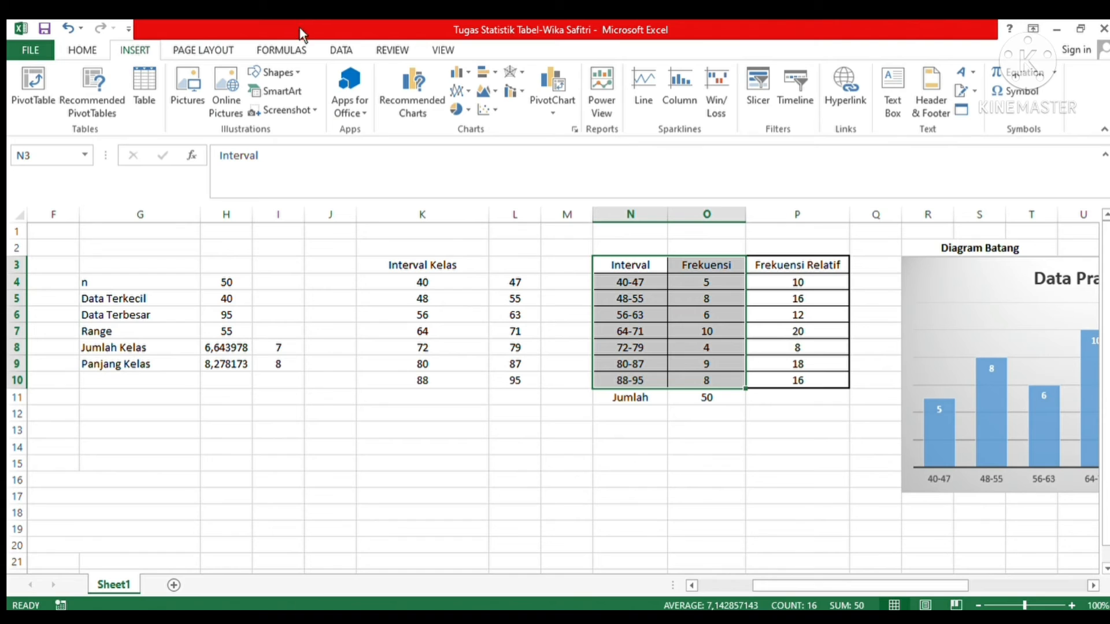
{"action": "left_click", "coordinate": [456, 98]}
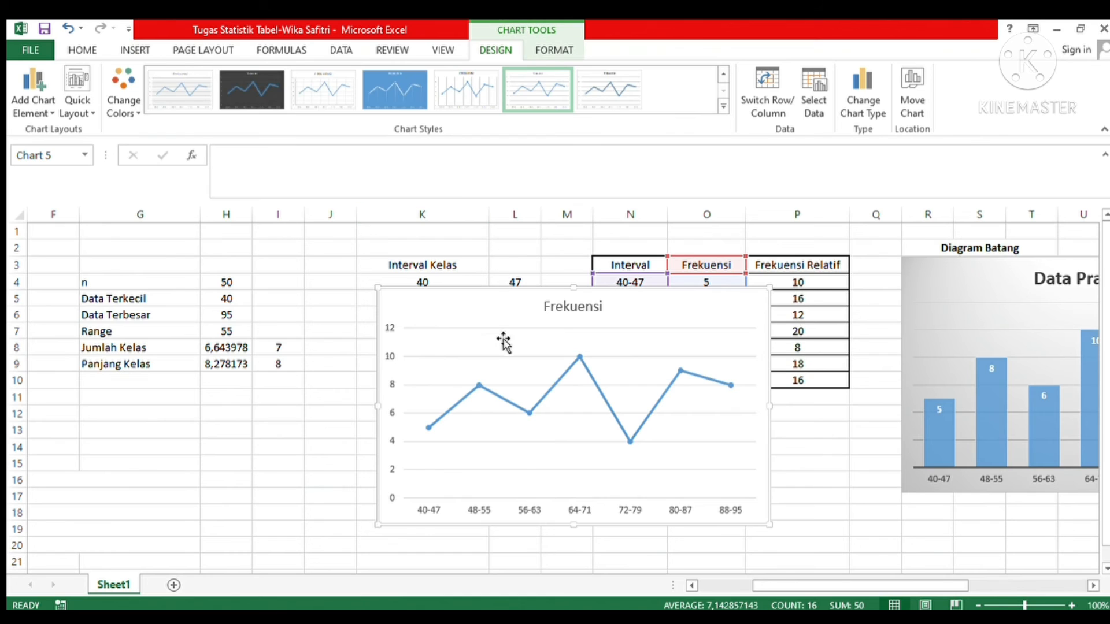
Step: Replace the line chart's title with "Data Praktikum"
{"action": "left_click", "coordinate": [591, 311]}
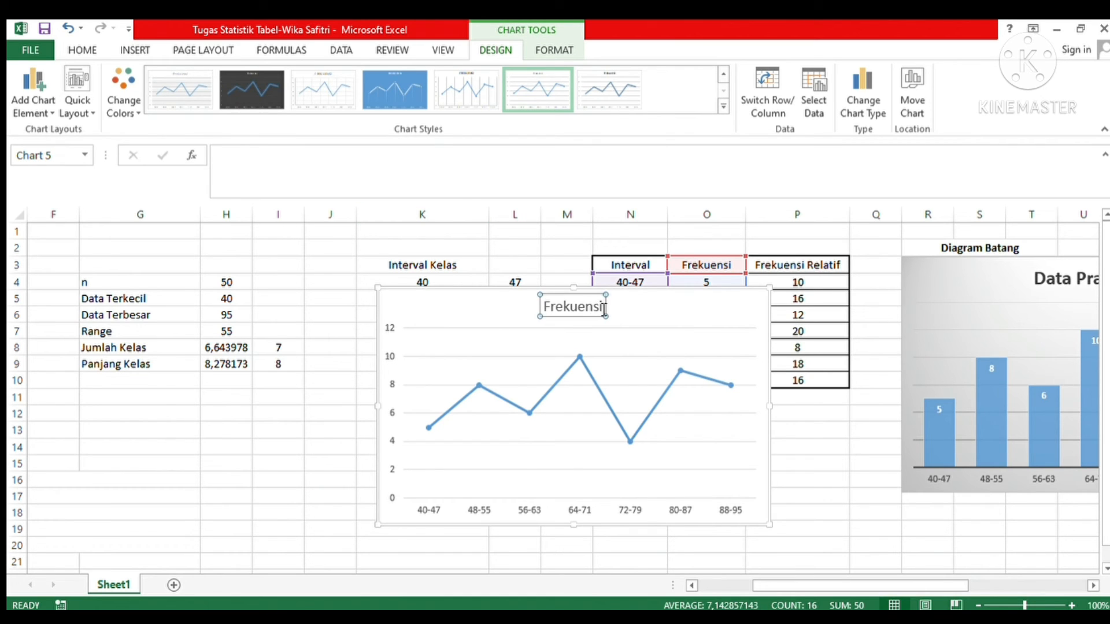
{"action": "left_click", "coordinate": [604, 308]}
{"action": "key", "text": "BackSpace"}
{"action": "key", "text": "BackSpace"}
{"action": "key", "text": "BackSpace"}
{"action": "key", "text": "BackSpace"}
{"action": "key", "text": "BackSpace"}
{"action": "key", "text": "BackSpace"}
{"action": "key", "text": "BackSpace"}
{"action": "key", "text": "BackSpace"}
{"action": "key", "text": "BackSpace"}
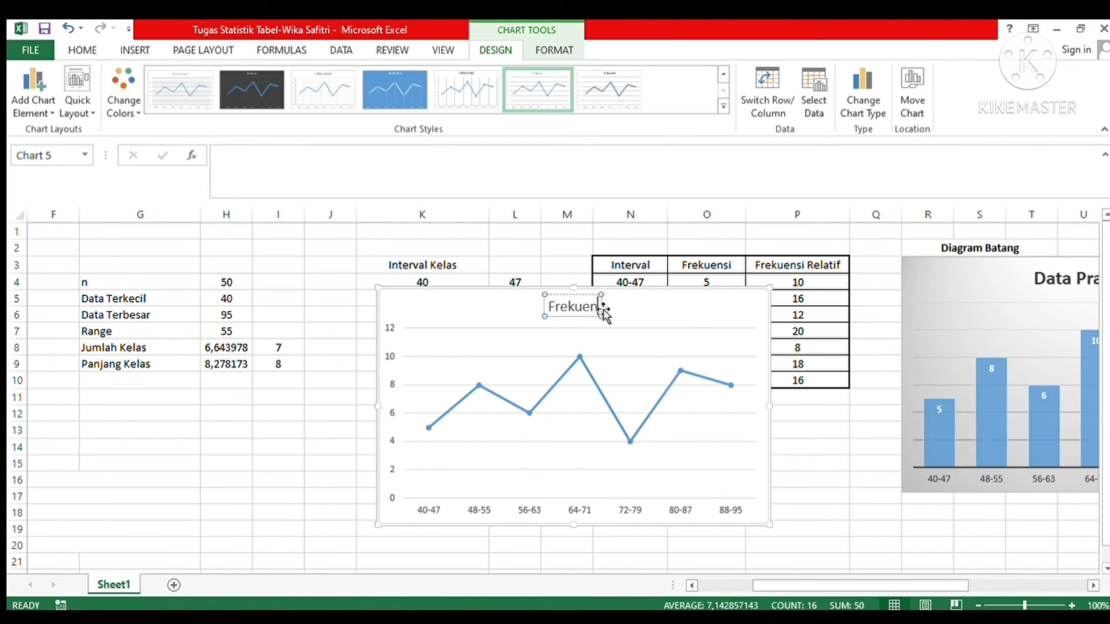
{"action": "type", "text": "Dat"}
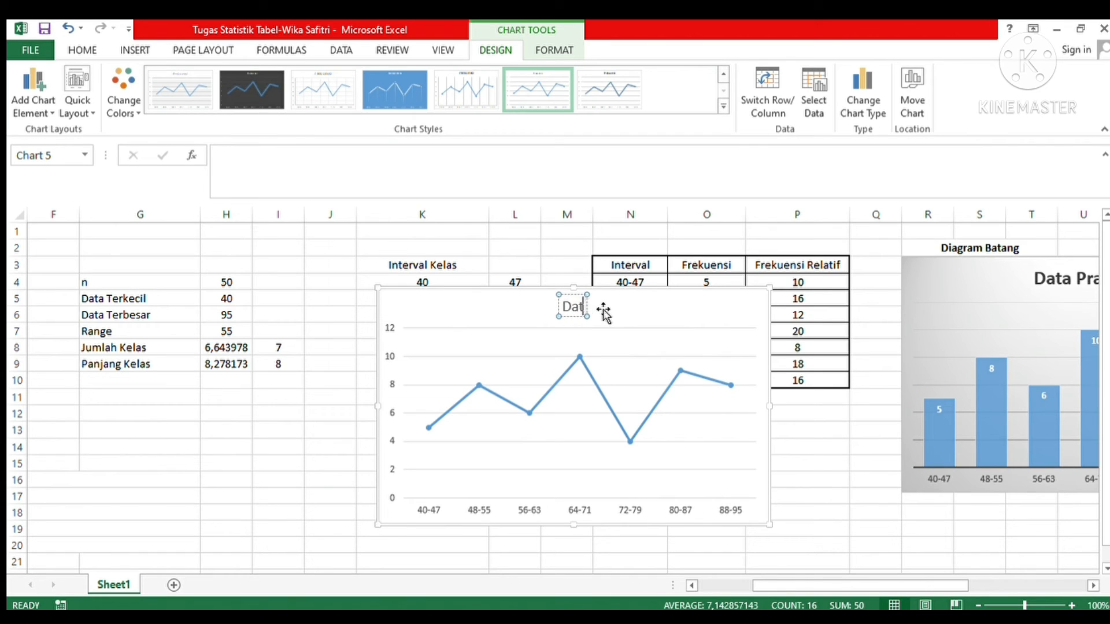
{"action": "type", "text": "a Pra"}
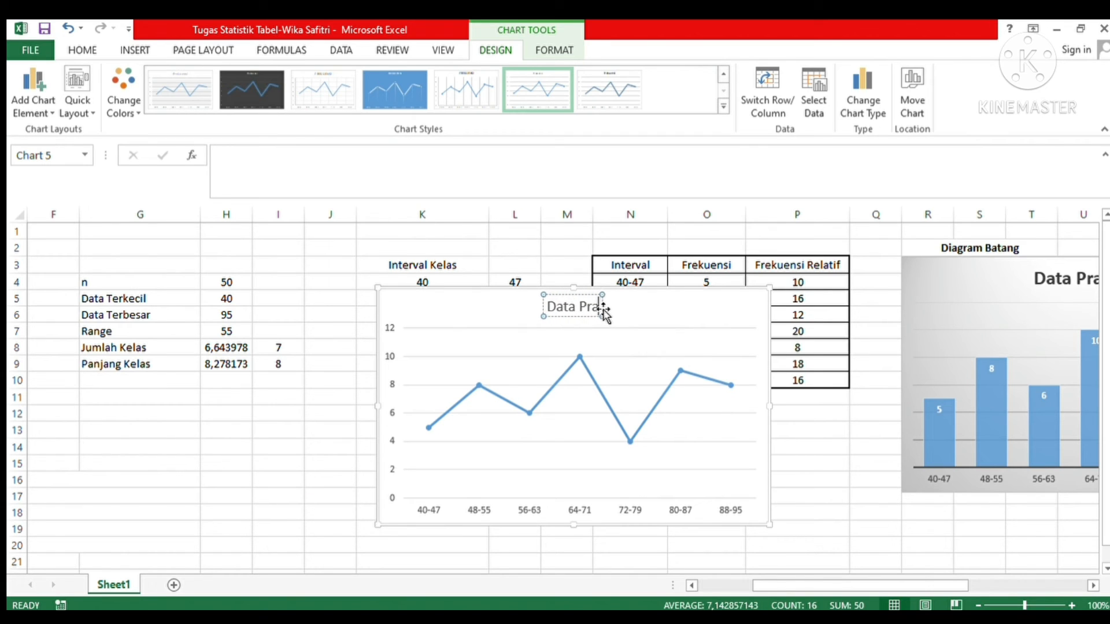
{"action": "type", "text": "ktikum"}
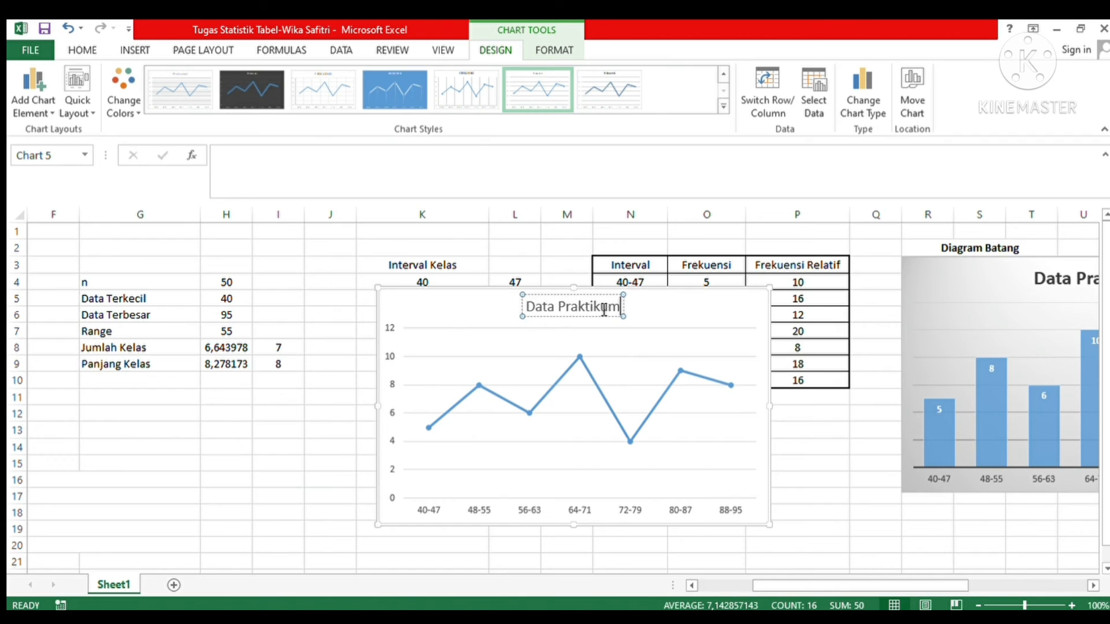
{"action": "left_click", "coordinate": [578, 363]}
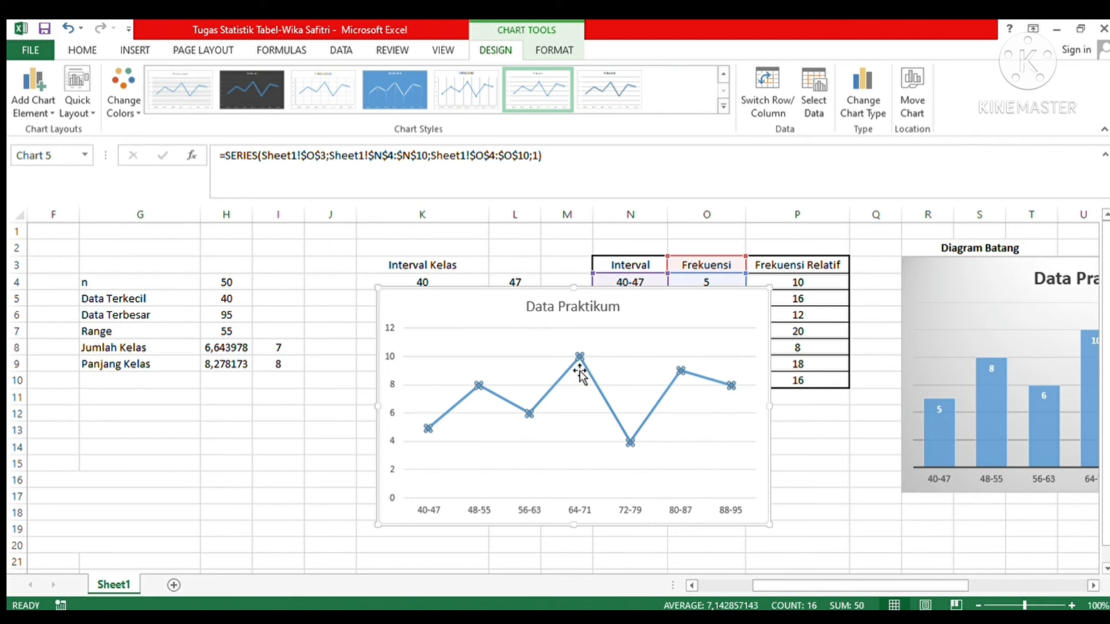
Step: Apply the chart style with a double-stroke line, no markers and a bold uppercase title to the line chart
{"action": "left_click", "coordinate": [503, 312]}
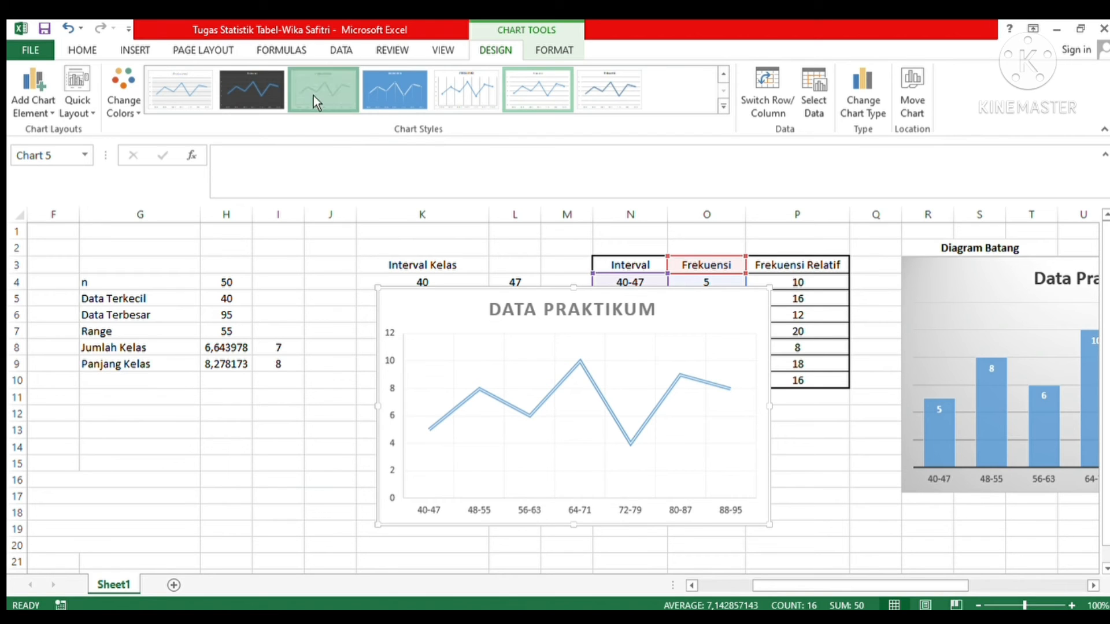
{"action": "left_click", "coordinate": [313, 95]}
{"action": "left_click", "coordinate": [437, 351]}
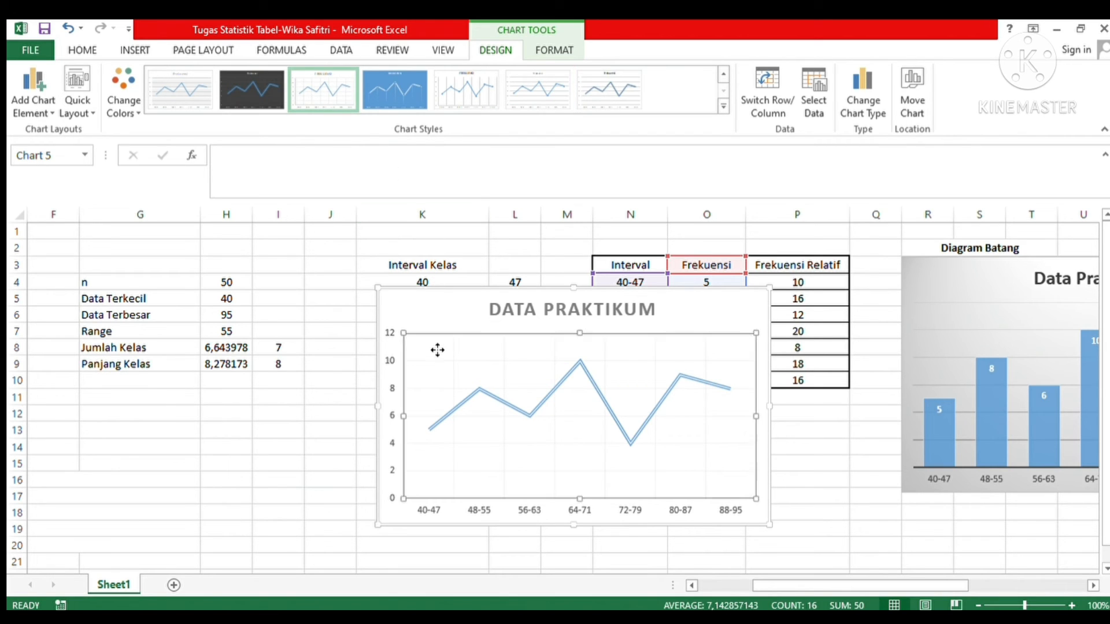
{"action": "left_click_drag", "start_coordinate": [496, 348], "coordinate": [495, 350]}
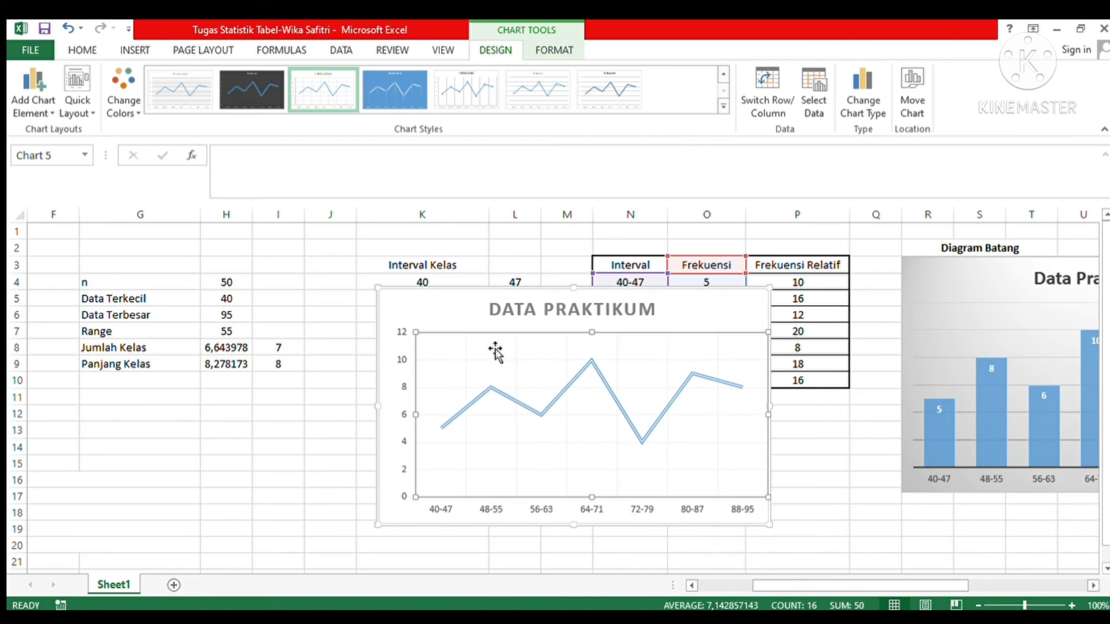
{"action": "left_click", "coordinate": [67, 28]}
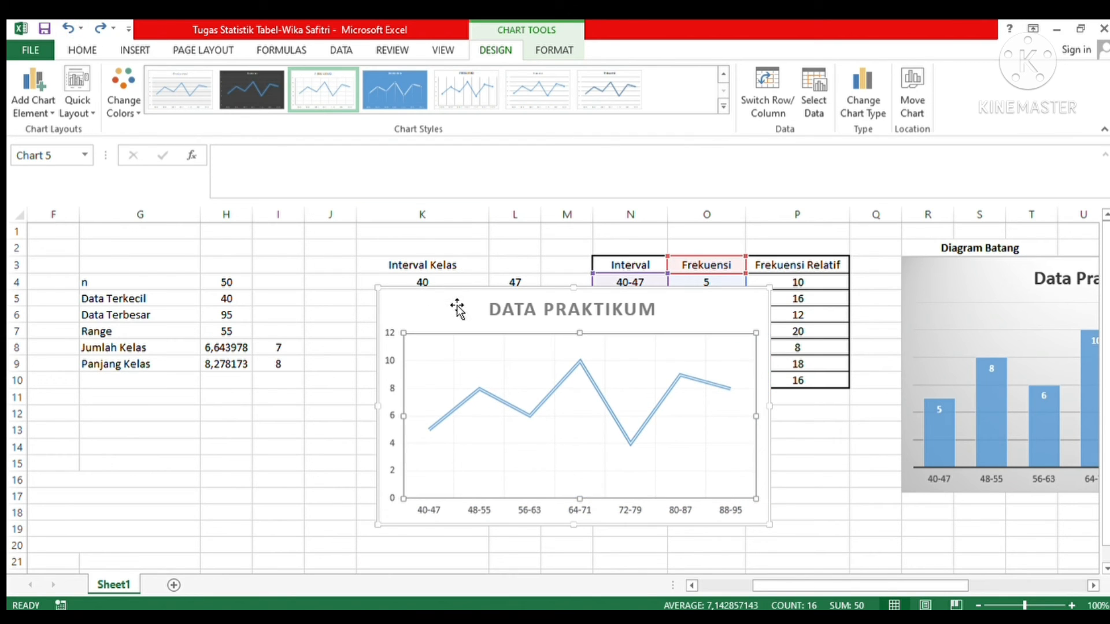
Step: Move the line chart beneath the "Diagram Garis" heading
{"action": "left_click_drag", "start_coordinate": [456, 307], "coordinate": [932, 275]}
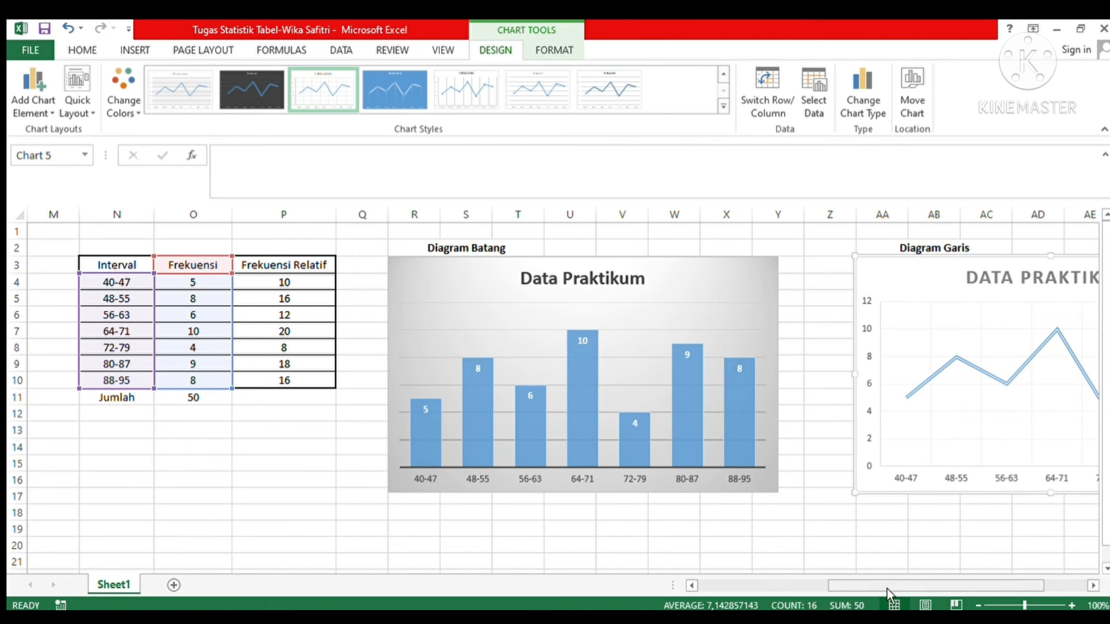
{"action": "left_click_drag", "start_coordinate": [887, 587], "coordinate": [921, 586]}
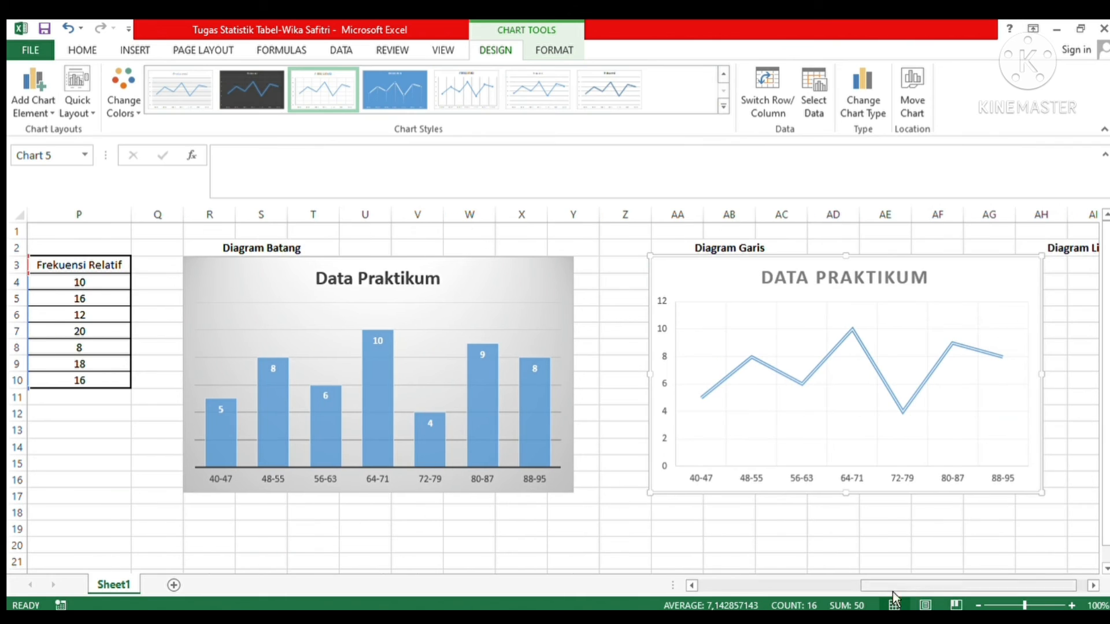
{"action": "left_click", "coordinate": [755, 568]}
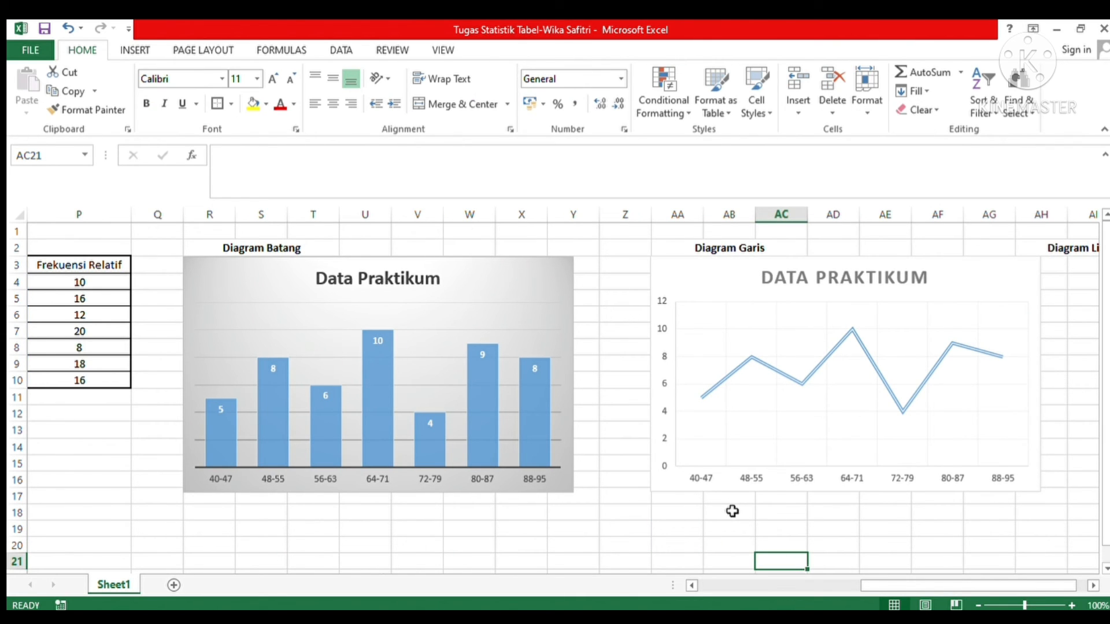
Step: Insert a 2-D pie chart from the relative frequencies in P3:P10
{"action": "left_click_drag", "start_coordinate": [890, 586], "coordinate": [800, 591]}
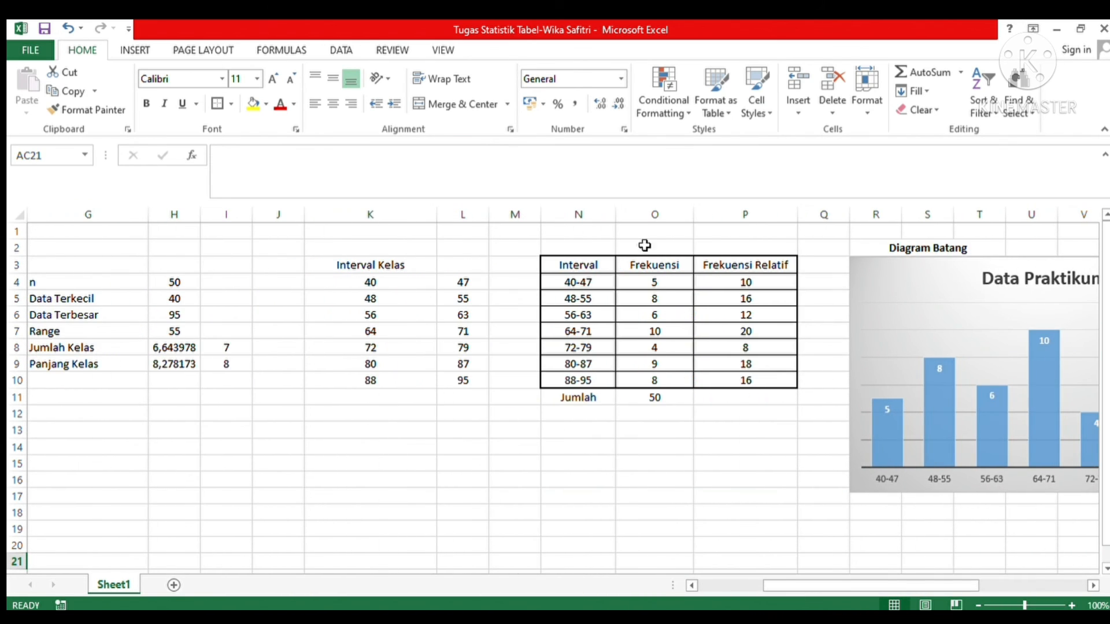
{"action": "left_click", "coordinate": [702, 264]}
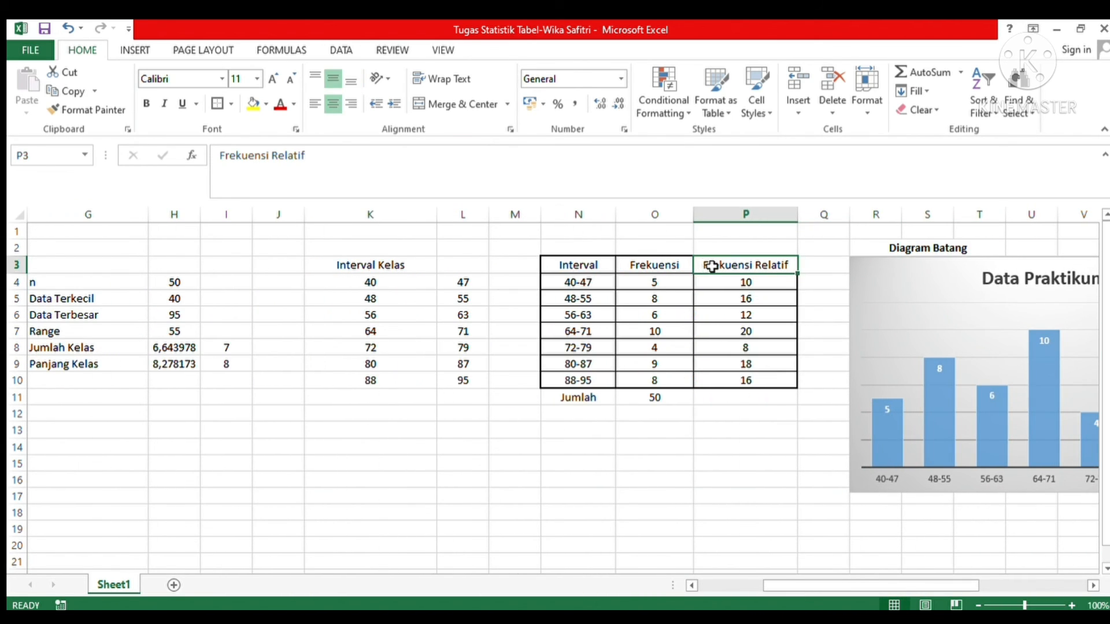
{"action": "left_click_drag", "start_coordinate": [711, 266], "coordinate": [721, 382]}
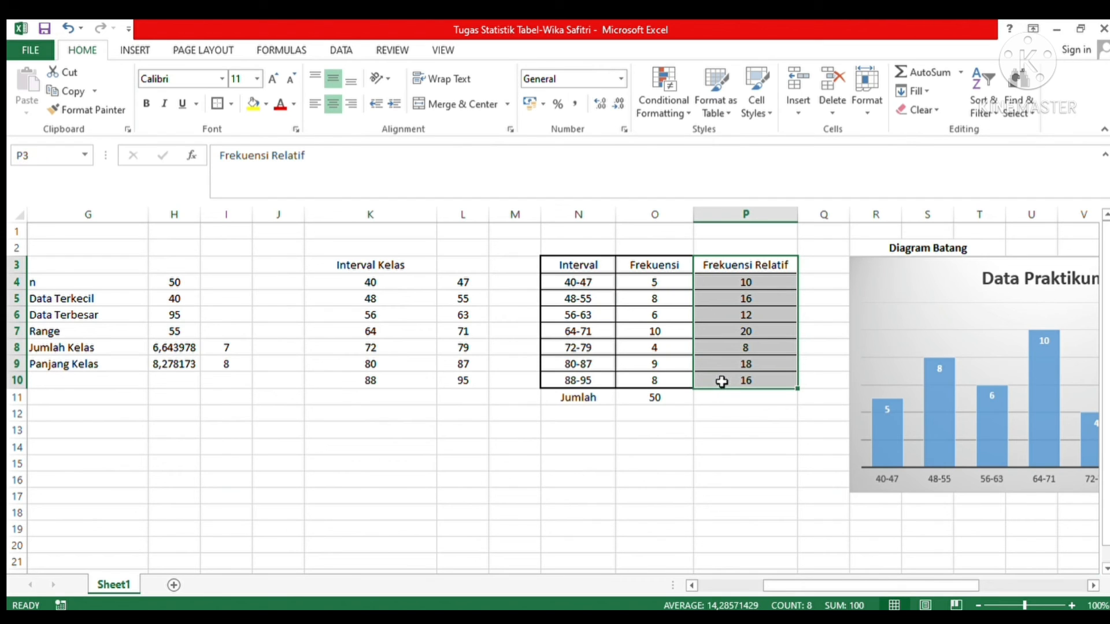
{"action": "left_click", "coordinate": [131, 53]}
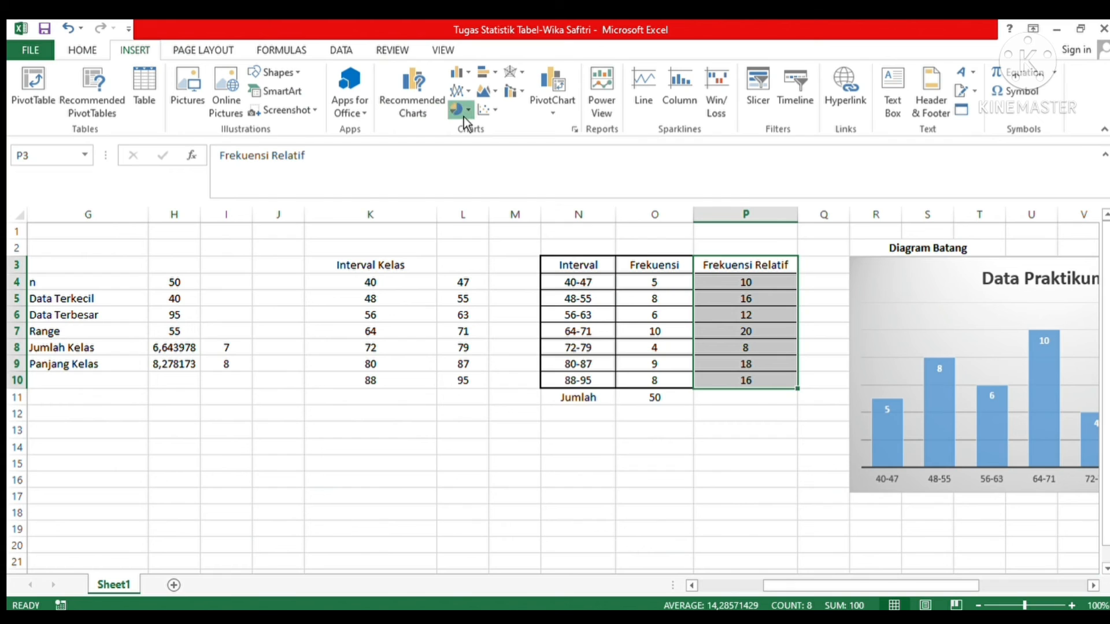
{"action": "left_click", "coordinate": [476, 166]}
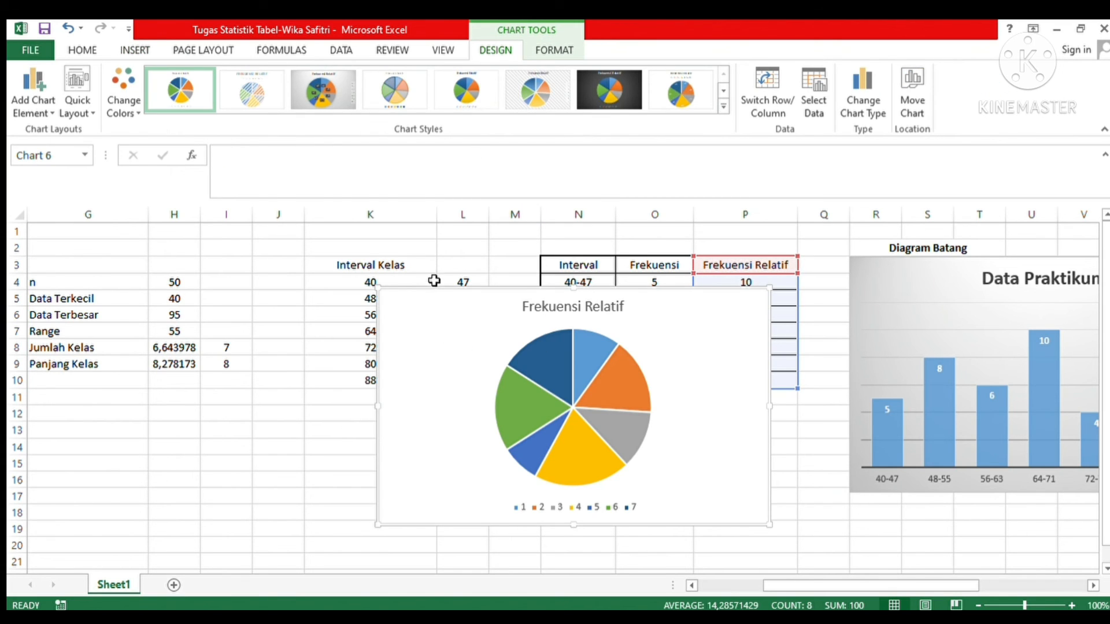
Step: Replace the pie chart's title with "Data Praktikum"
{"action": "left_click", "coordinate": [581, 311]}
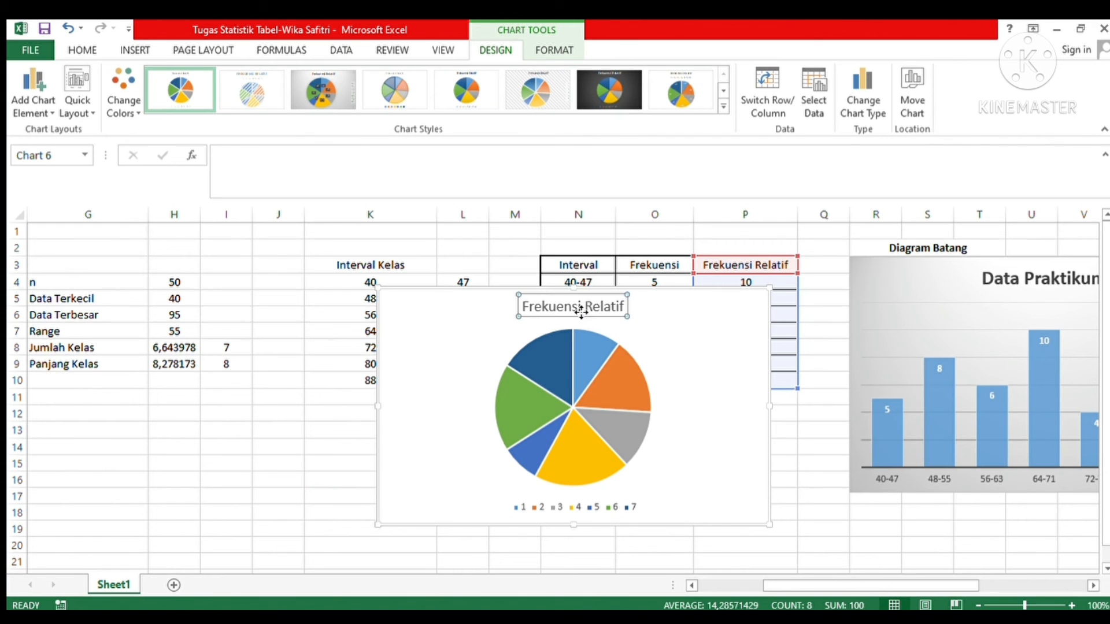
{"action": "left_click", "coordinate": [626, 309]}
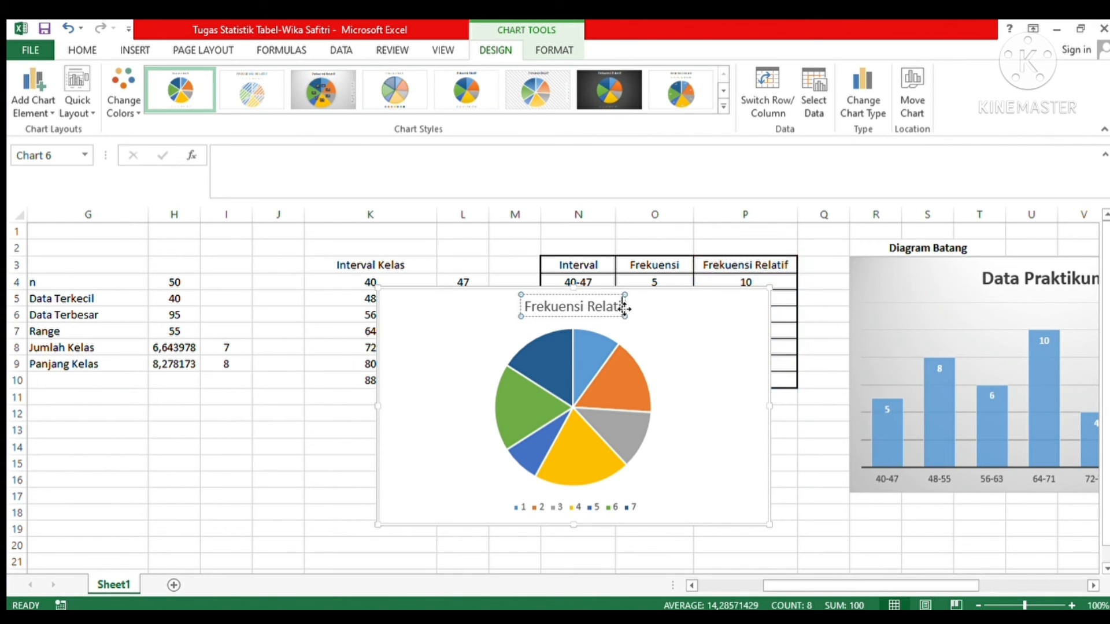
{"action": "key", "text": "BackSpace"}
{"action": "key", "text": "BackSpace"}
{"action": "key", "text": "BackSpace"}
{"action": "key", "text": "BackSpace"}
{"action": "key", "text": "BackSpace"}
{"action": "key", "text": "BackSpace"}
{"action": "key", "text": "BackSpace"}
{"action": "key", "text": "BackSpace"}
{"action": "key", "text": "BackSpace"}
{"action": "key", "text": "BackSpace"}
{"action": "key", "text": "BackSpace"}
{"action": "key", "text": "BackSpace"}
{"action": "key", "text": "BackSpace"}
{"action": "key", "text": "BackSpace"}
{"action": "key", "text": "BackSpace"}
{"action": "key", "text": "BackSpace"}
{"action": "key", "text": "BackSpace"}
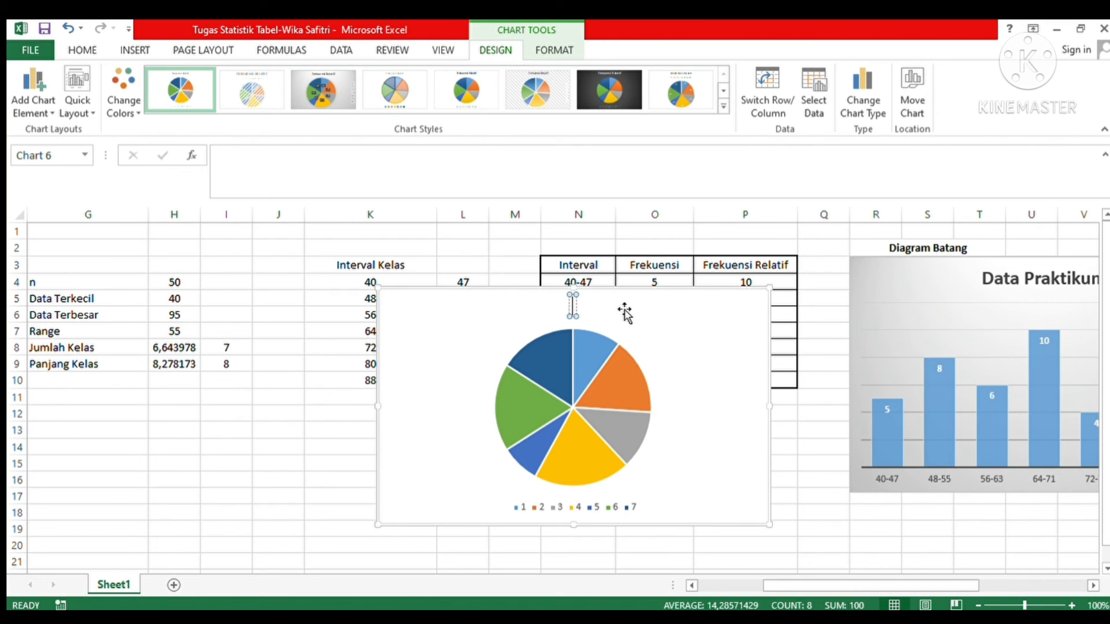
{"action": "type", "text": "Data"}
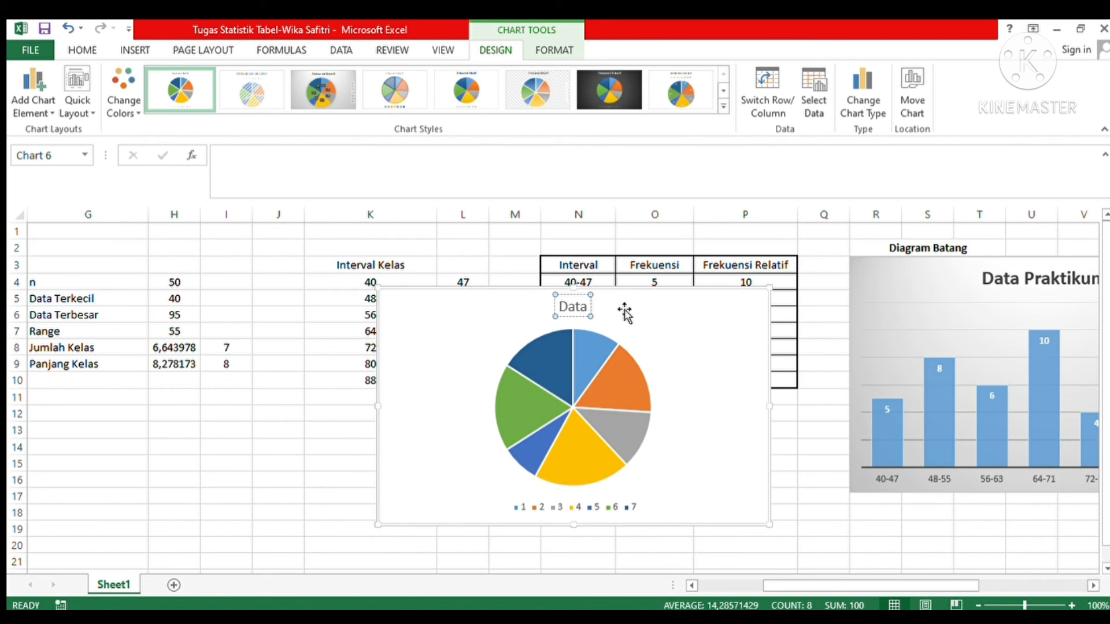
{"action": "type", "text": " Pra"}
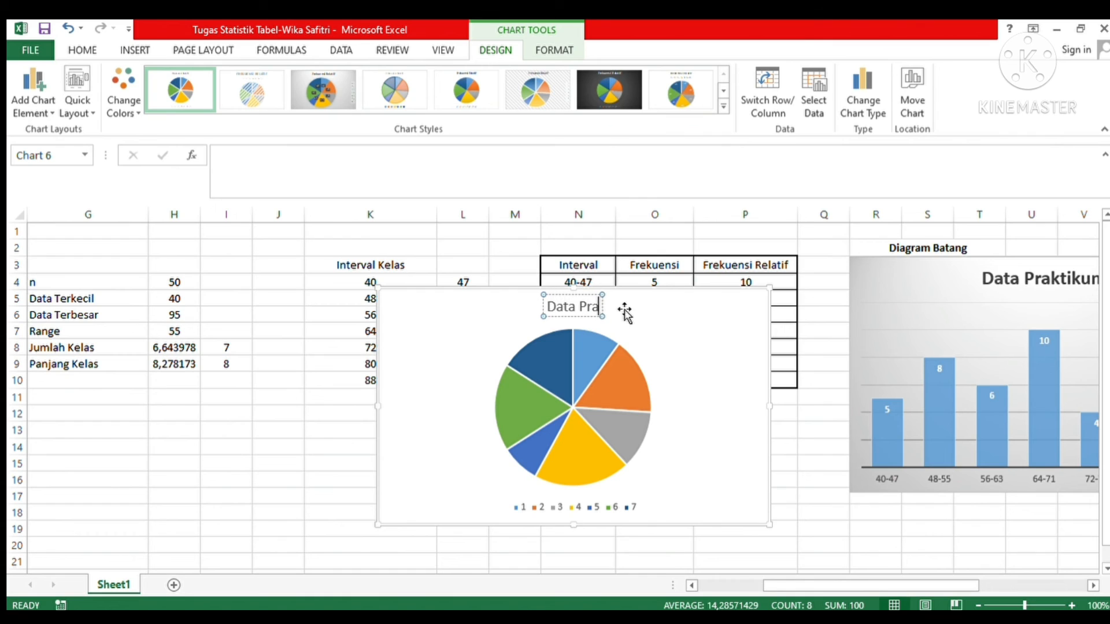
{"action": "type", "text": "ktikum"}
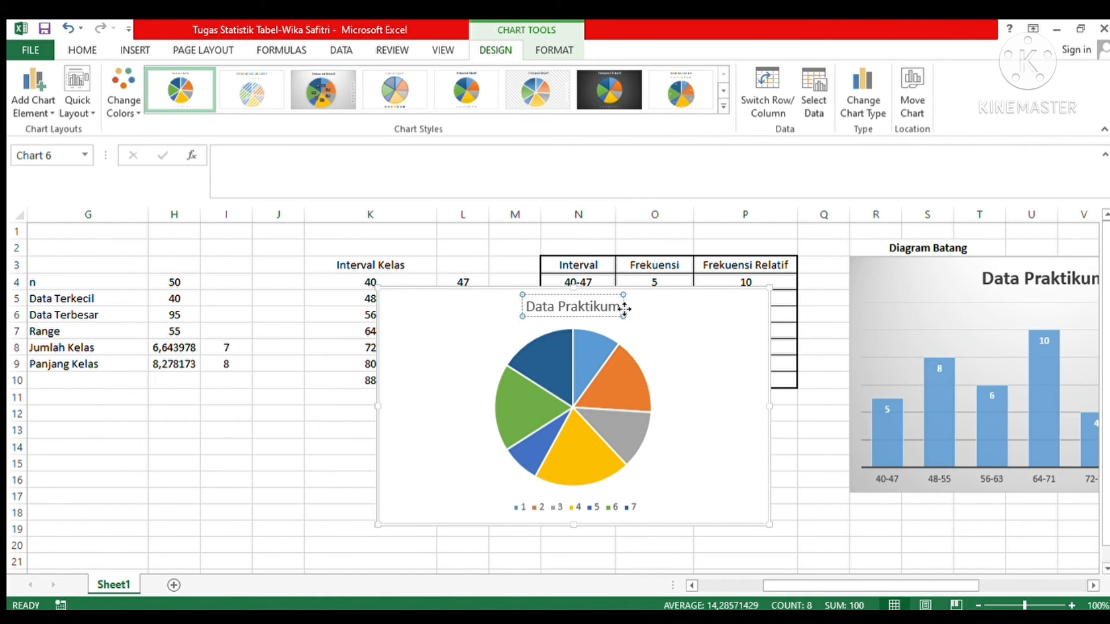
{"action": "left_click", "coordinate": [661, 359]}
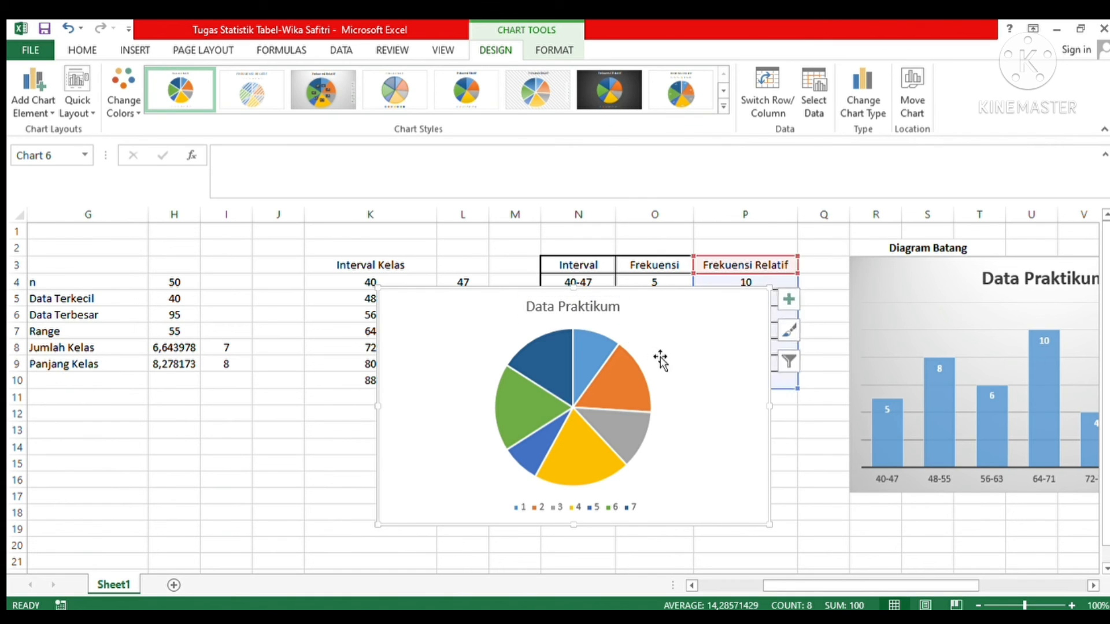
Step: Add data labels to the pie chart's slices
{"action": "left_click", "coordinate": [586, 378]}
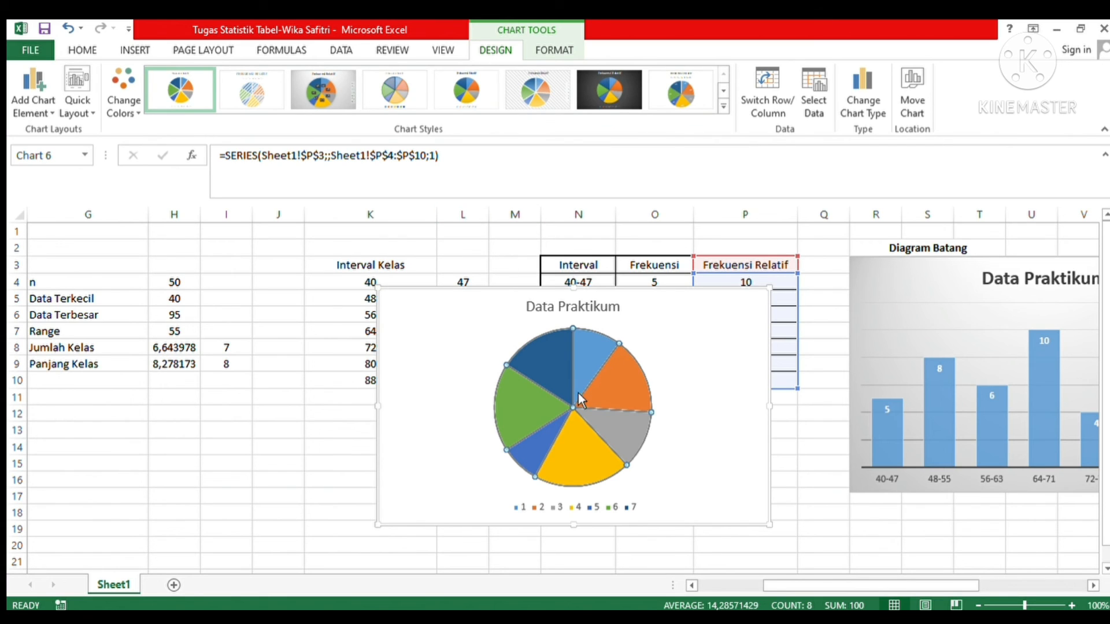
{"action": "right_click", "coordinate": [578, 393]}
{"action": "left_click", "coordinate": [622, 507]}
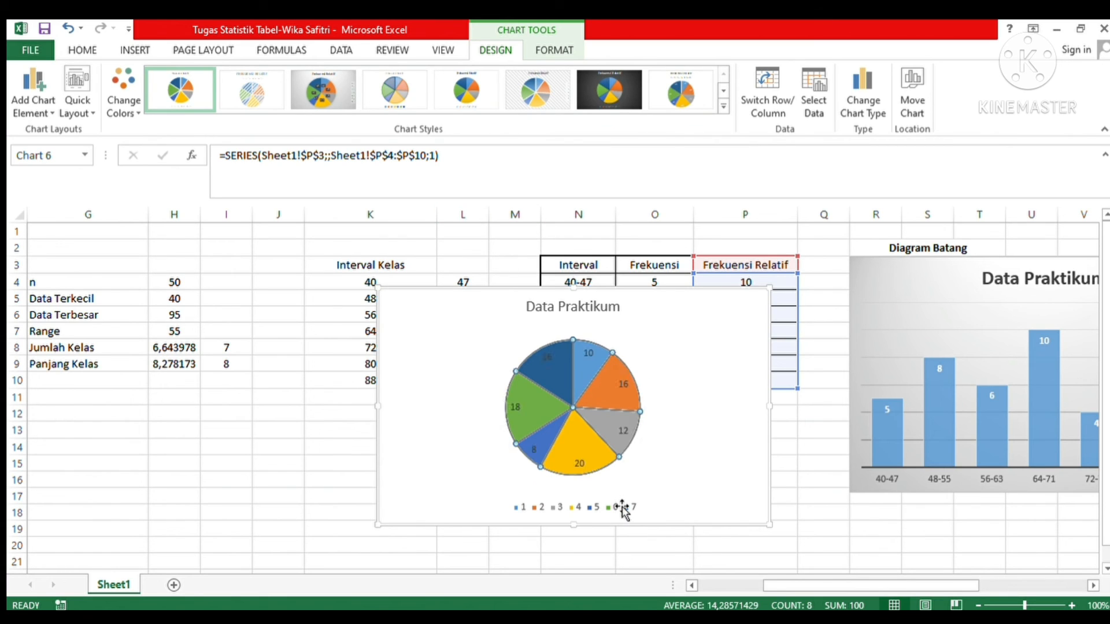
Step: Apply the chart style with a bold uppercase title, the legend above the pie and white slice labels to the pie chart
{"action": "left_click", "coordinate": [341, 95]}
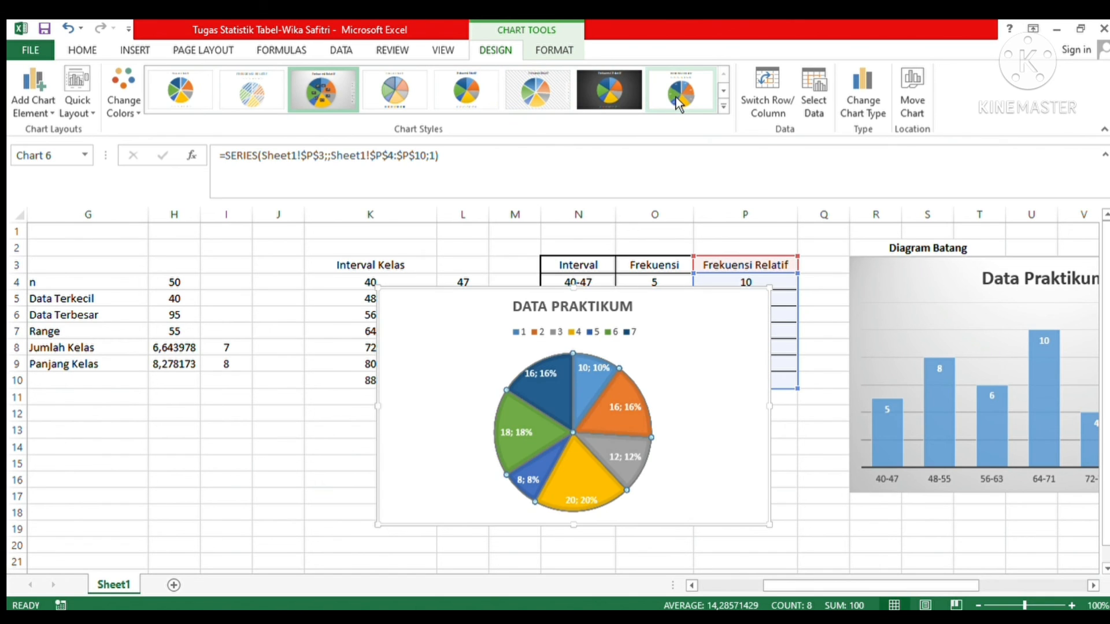
{"action": "left_click", "coordinate": [675, 97]}
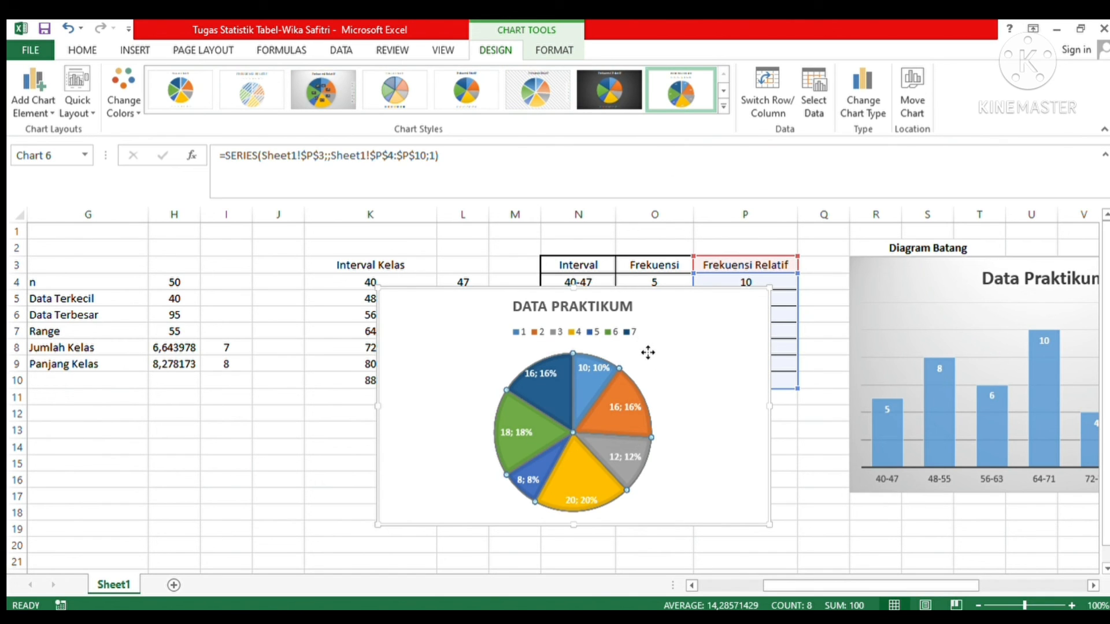
{"action": "left_click", "coordinate": [647, 353]}
Step: Set the pie chart's category labels to the class intervals in N4:N10
{"action": "left_click", "coordinate": [576, 334]}
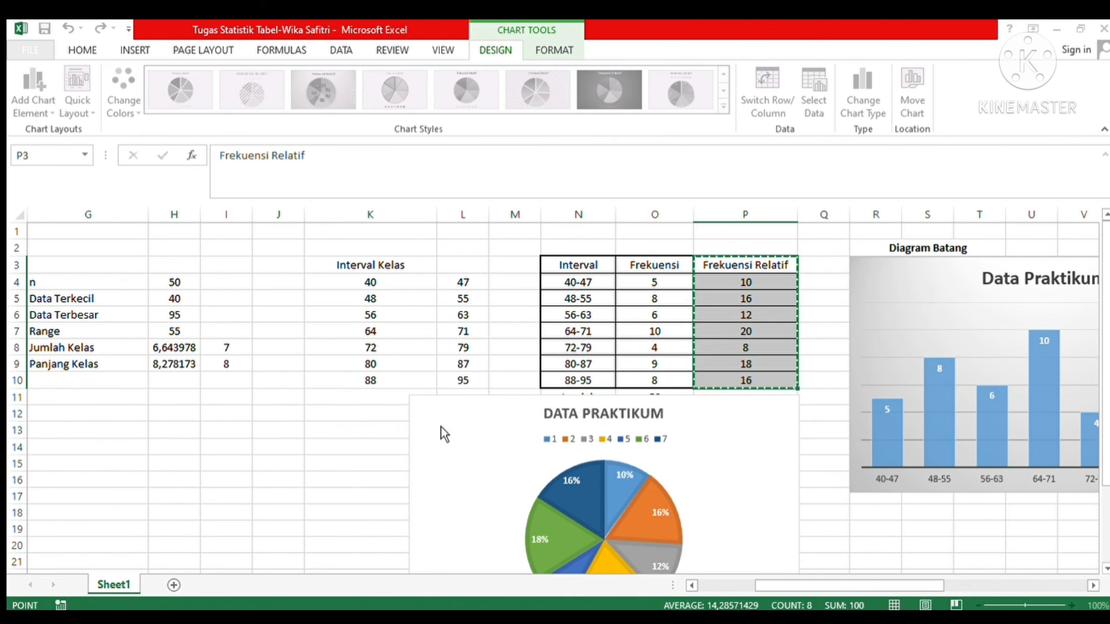
{"action": "left_click", "coordinate": [450, 452]}
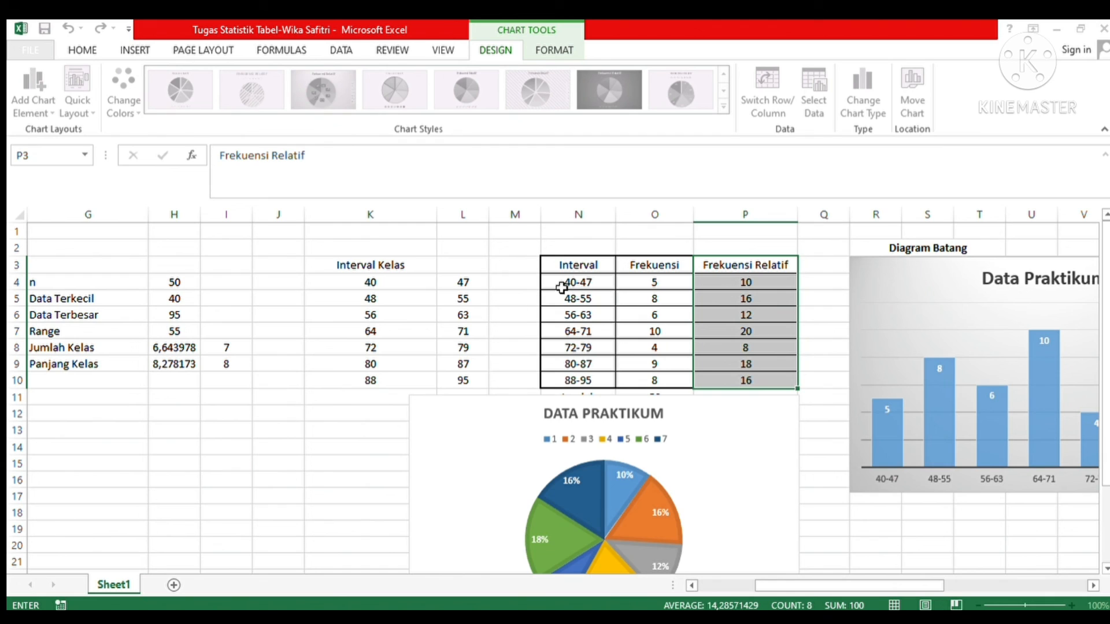
{"action": "left_click", "coordinate": [554, 266]}
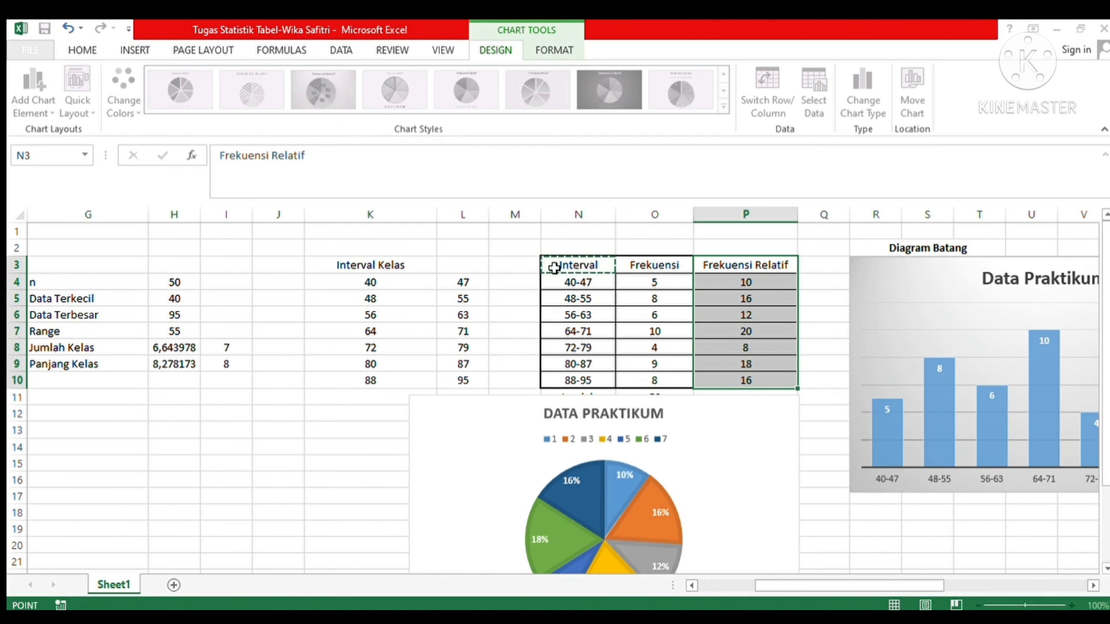
{"action": "left_click_drag", "start_coordinate": [554, 268], "coordinate": [576, 381]}
{"action": "left_click", "coordinate": [567, 283]}
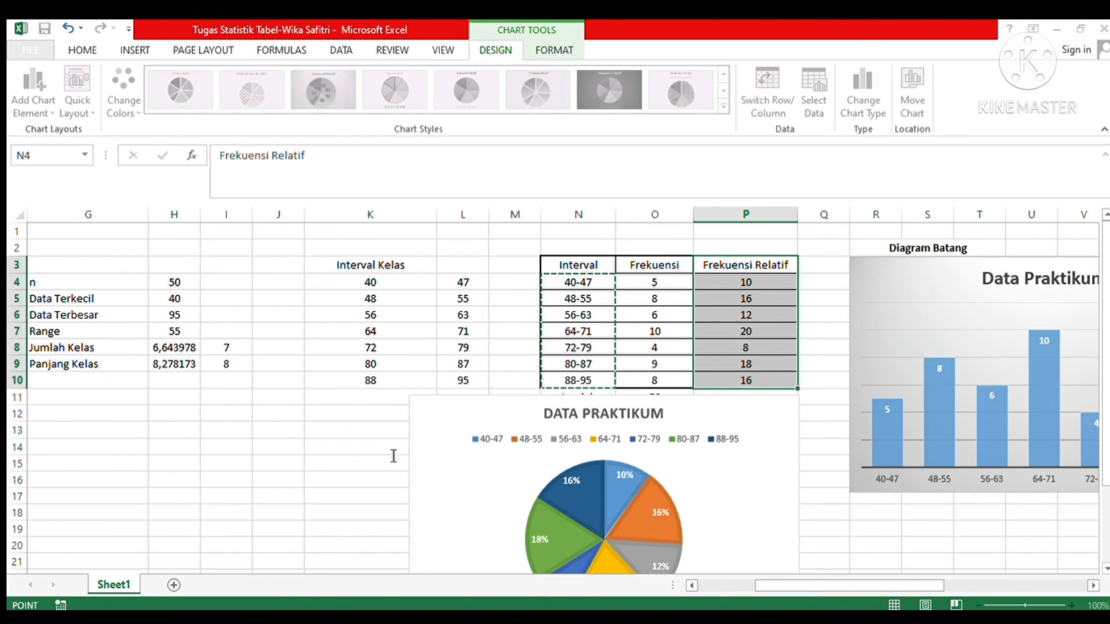
{"action": "key", "text": "Return"}
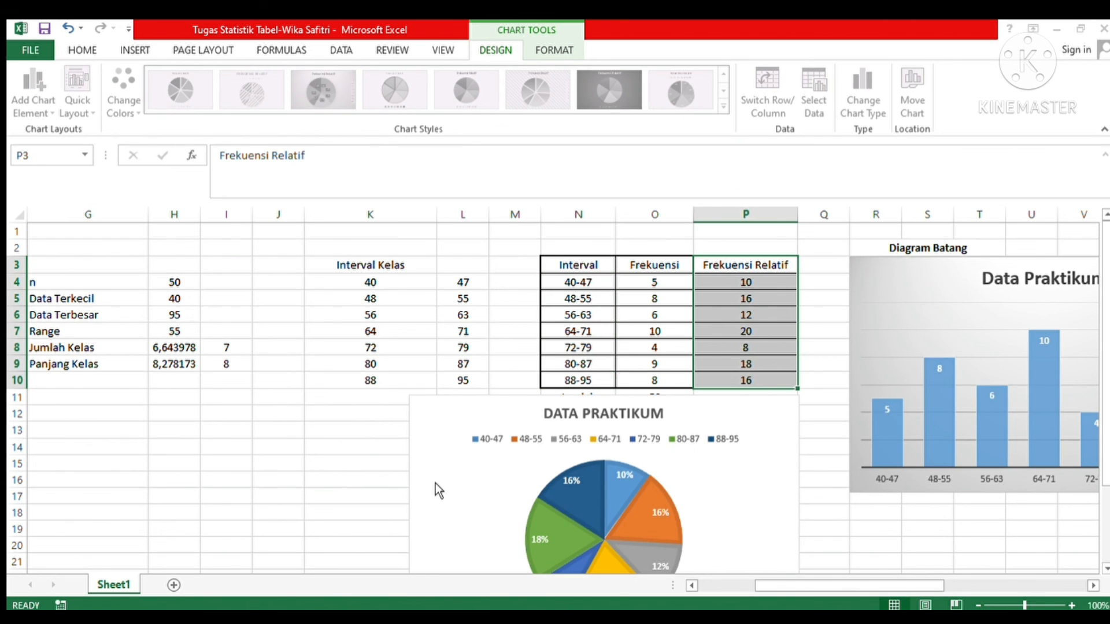
{"action": "left_click", "coordinate": [532, 565]}
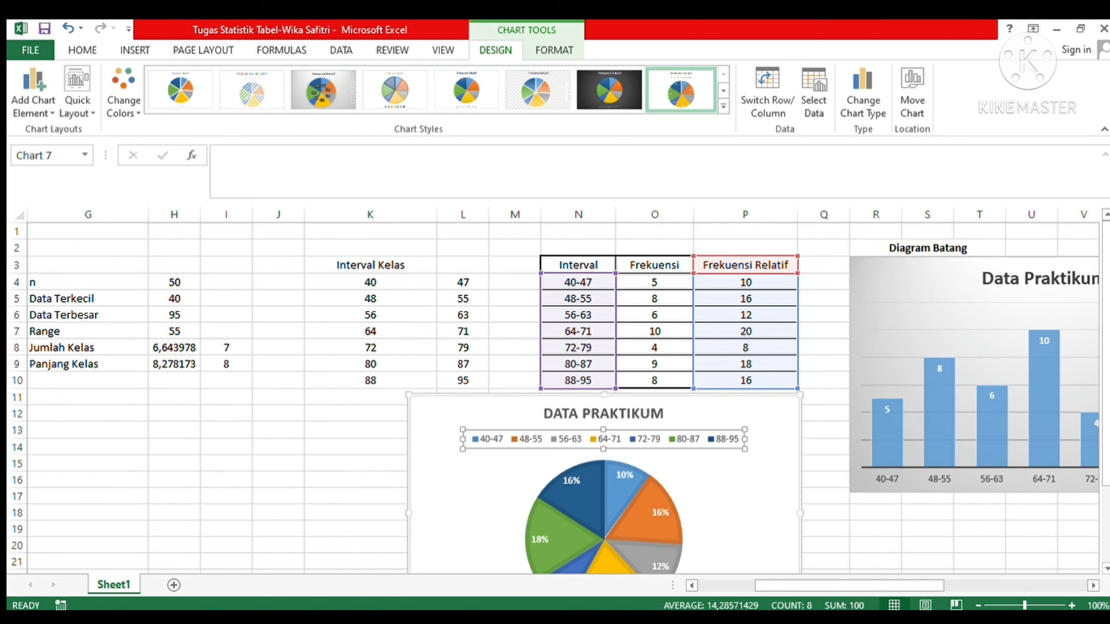
Step: Move the pie chart past the bar and line charts to the empty area right of the line chart
{"action": "scroll", "coordinate": [1070, 399], "scroll_direction": "down", "scroll_amount": 2}
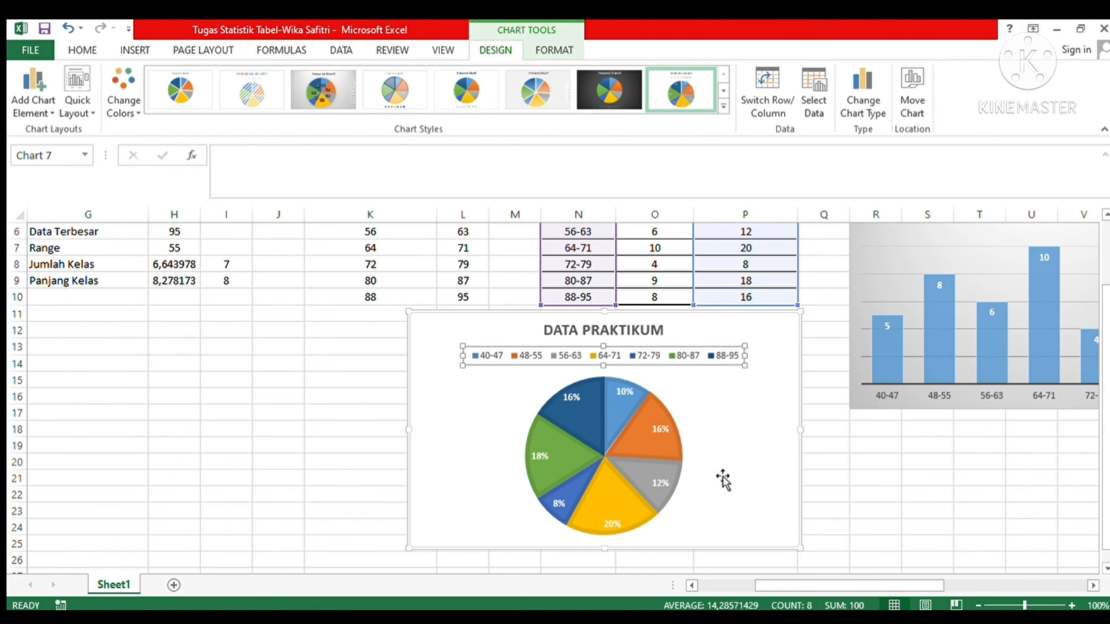
{"action": "left_click_drag", "start_coordinate": [726, 432], "coordinate": [993, 411]}
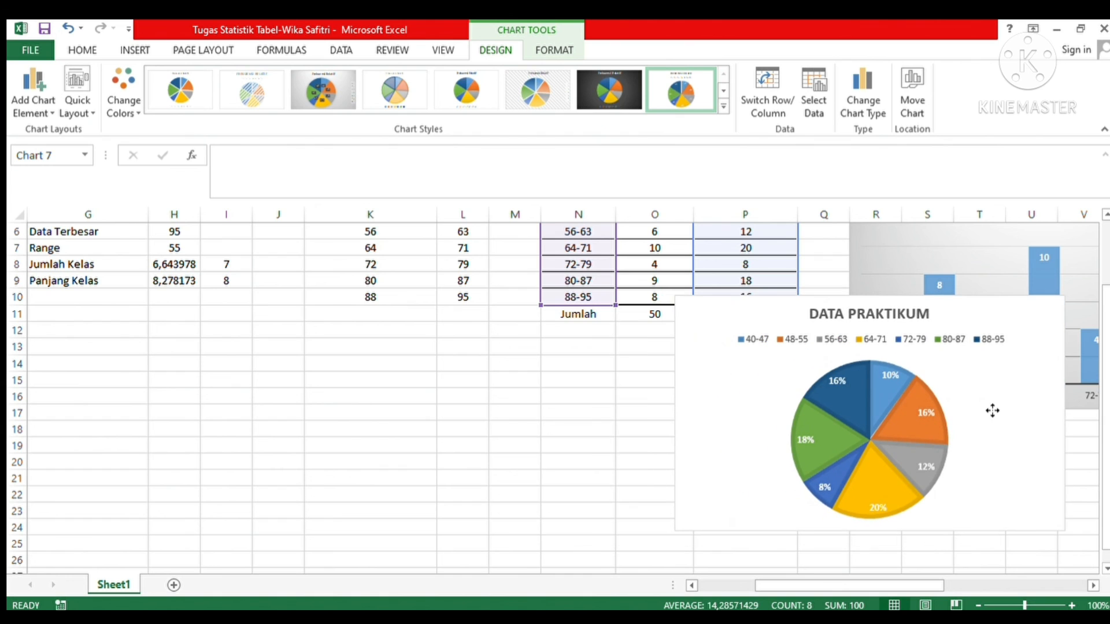
{"action": "left_click_drag", "start_coordinate": [903, 591], "coordinate": [1011, 604]}
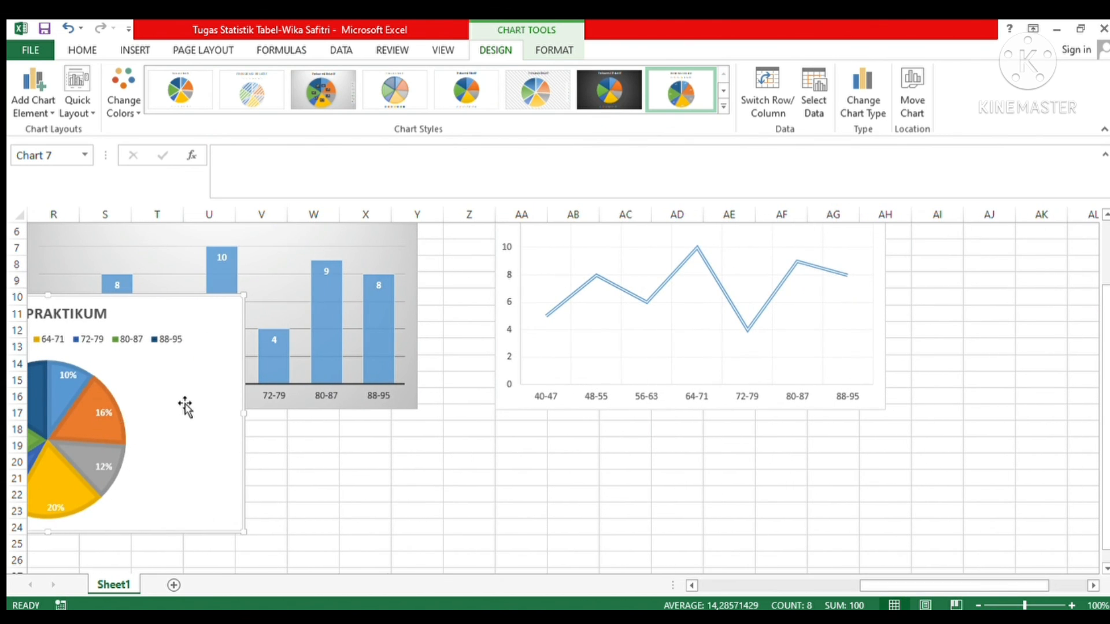
{"action": "left_click_drag", "start_coordinate": [248, 404], "coordinate": [1016, 396]}
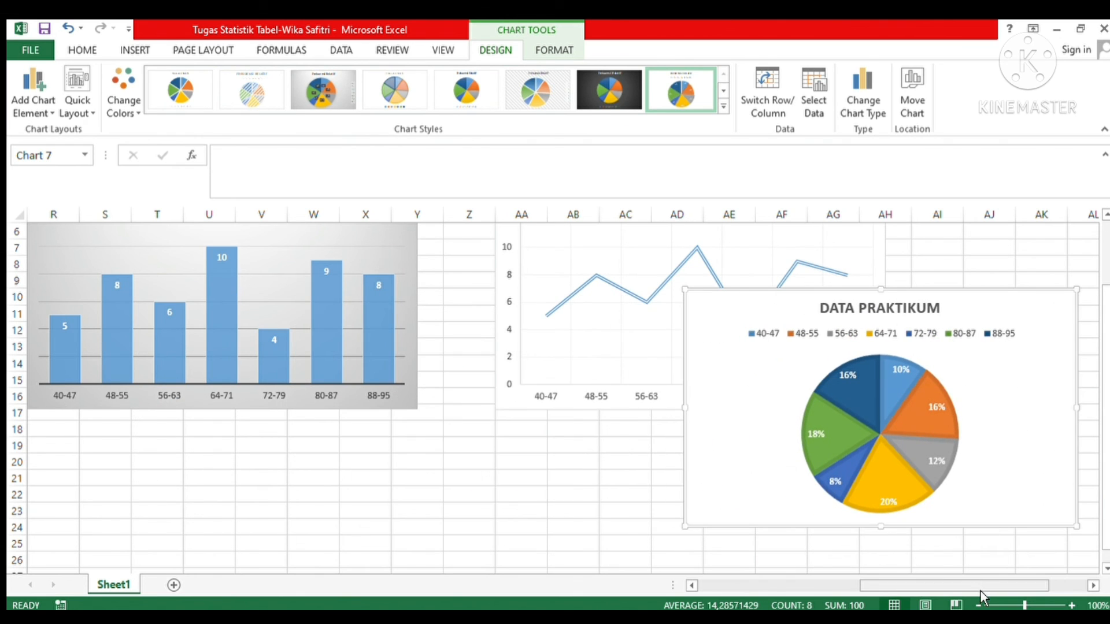
{"action": "left_click_drag", "start_coordinate": [981, 591], "coordinate": [1020, 591]}
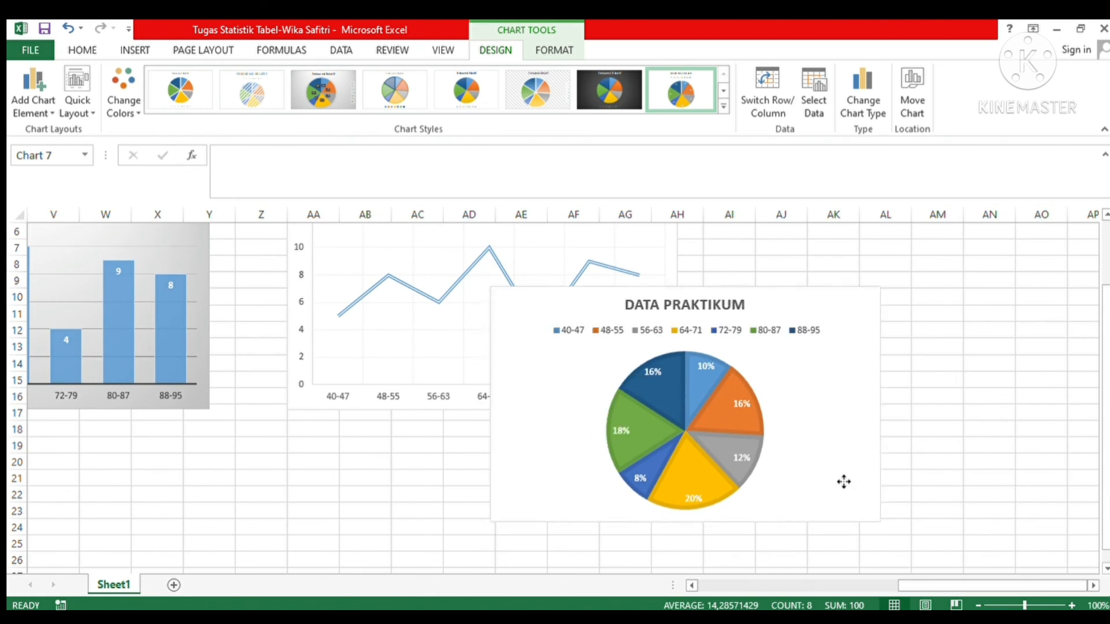
{"action": "left_click_drag", "start_coordinate": [844, 482], "coordinate": [1086, 445]}
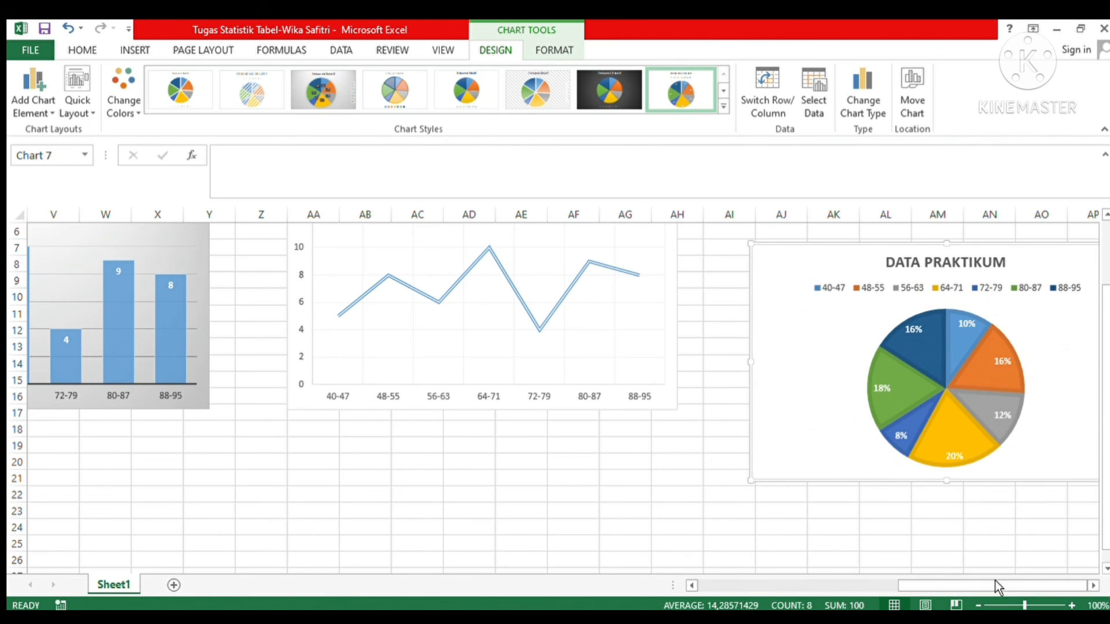
Step: Position the pie chart directly beneath the "Diagram Lingkaran" heading, with its upper edge level with the line chart's
{"action": "left_click", "coordinate": [1094, 586]}
{"action": "left_click", "coordinate": [1093, 586]}
{"action": "left_click", "coordinate": [1093, 586]}
{"action": "left_click", "coordinate": [1093, 586]}
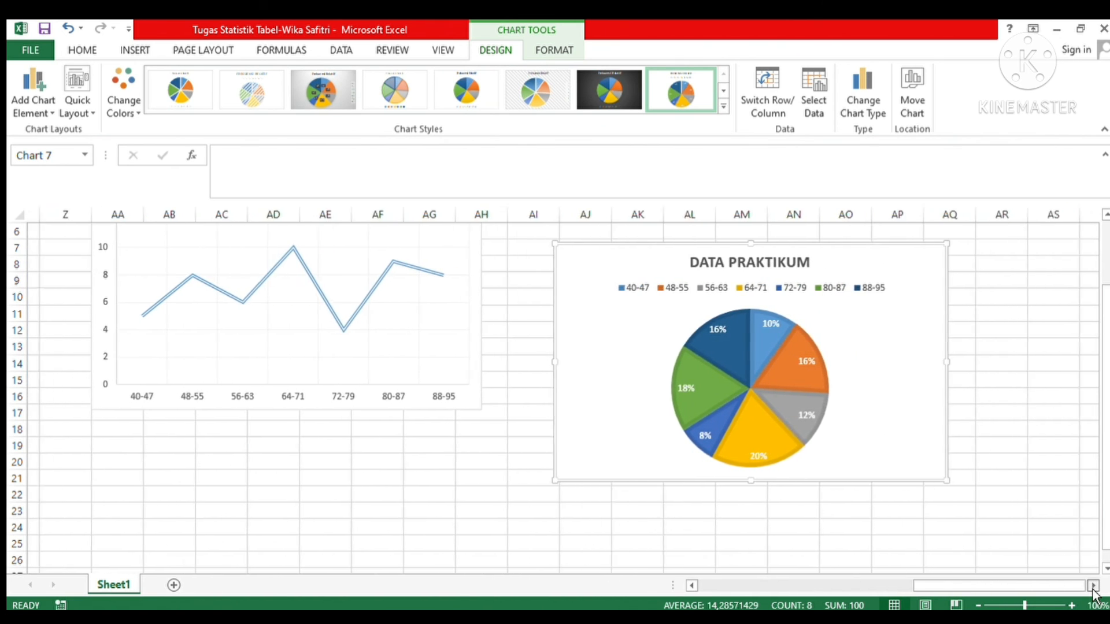
{"action": "left_click", "coordinate": [1094, 587]}
{"action": "left_click", "coordinate": [1093, 587]}
{"action": "left_click_drag", "start_coordinate": [1108, 526], "coordinate": [1108, 477]}
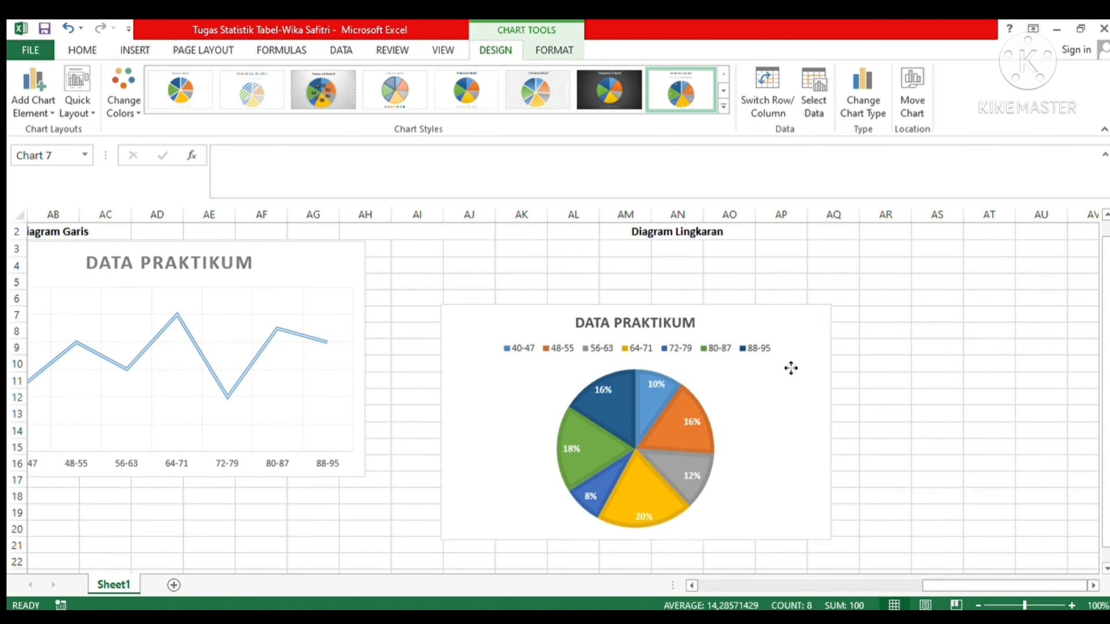
{"action": "left_click_drag", "start_coordinate": [791, 368], "coordinate": [836, 303]}
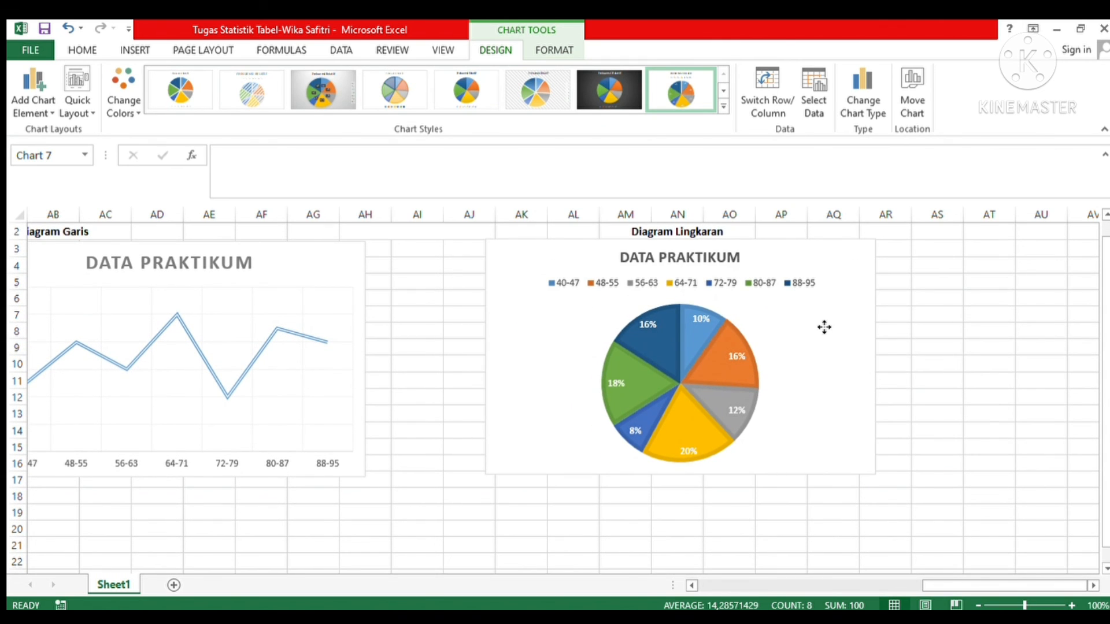
{"action": "left_click", "coordinate": [798, 512]}
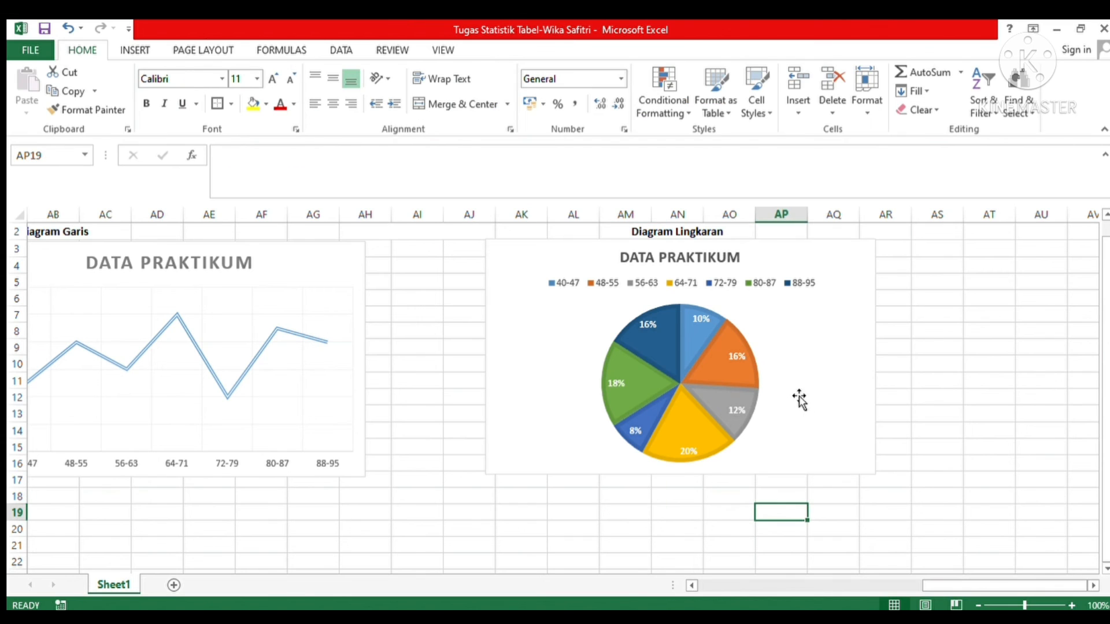
{"action": "left_click_drag", "start_coordinate": [799, 399], "coordinate": [798, 404]}
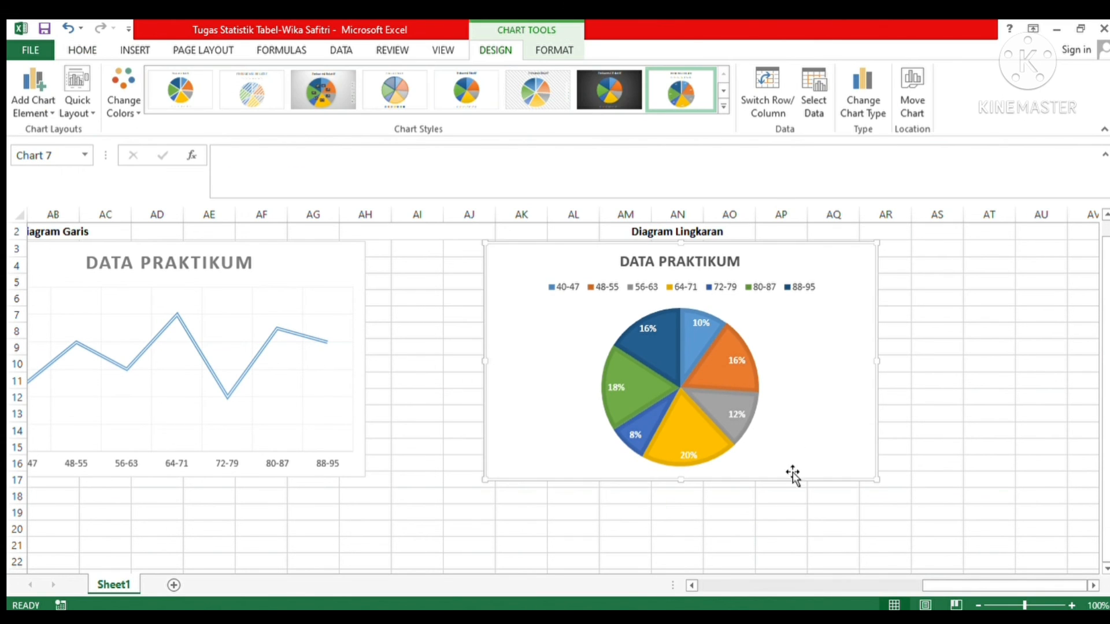
{"action": "left_click", "coordinate": [776, 529]}
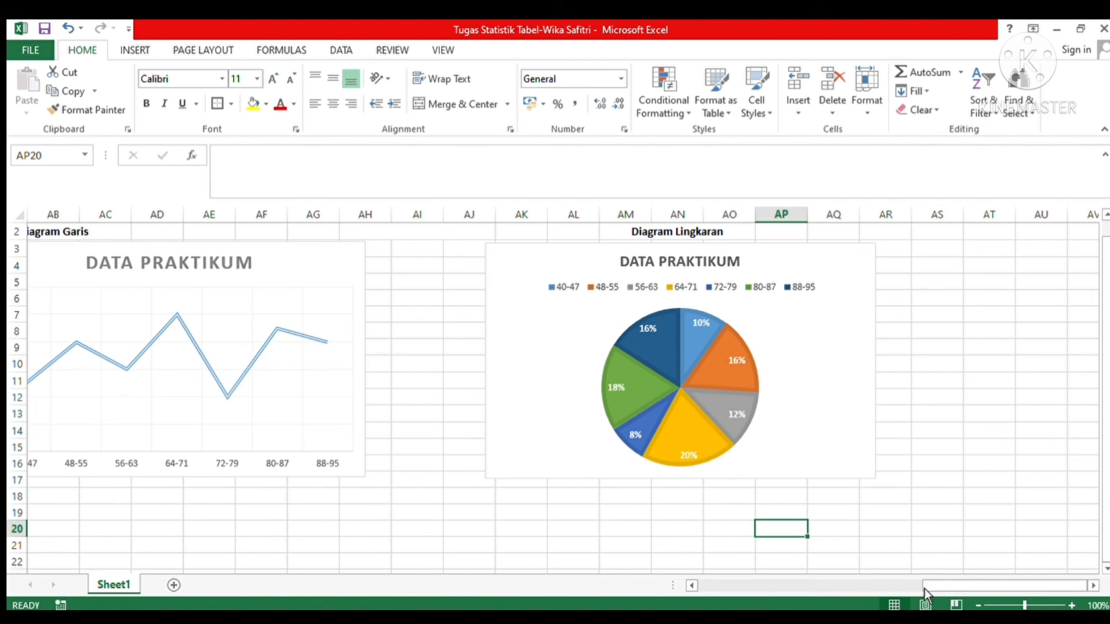
{"action": "left_click_drag", "start_coordinate": [962, 587], "coordinate": [891, 601]}
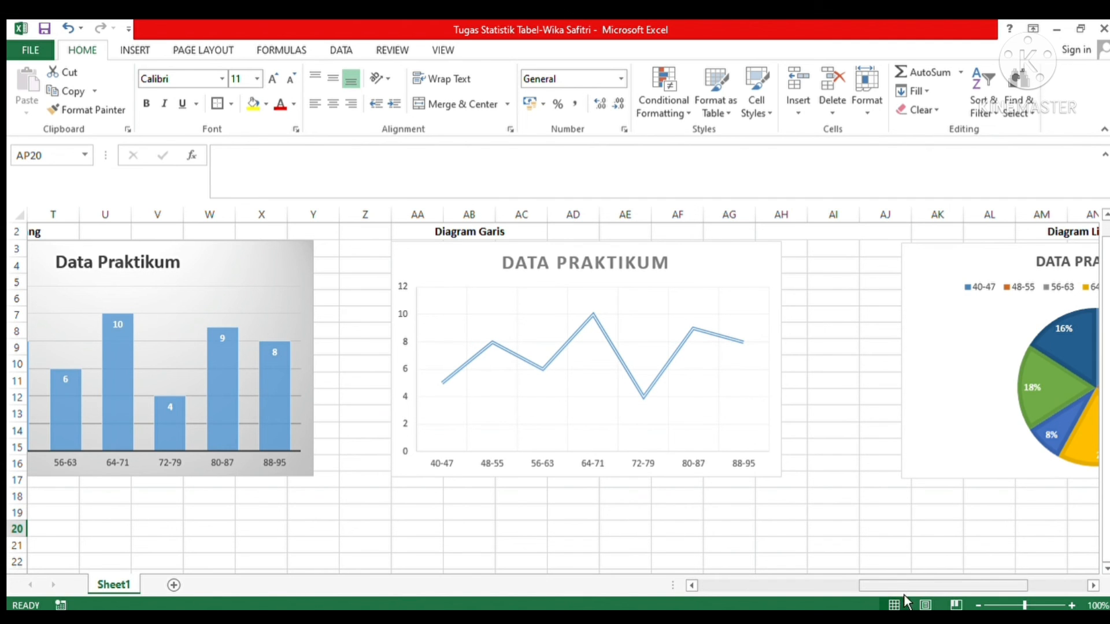
{"action": "left_click_drag", "start_coordinate": [907, 590], "coordinate": [830, 597]}
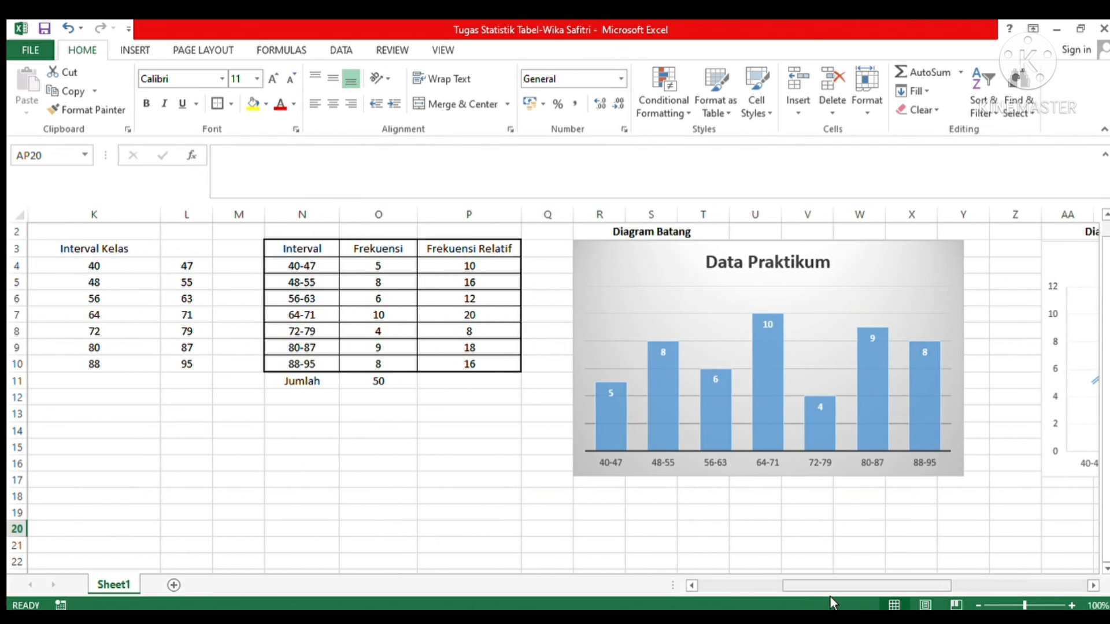